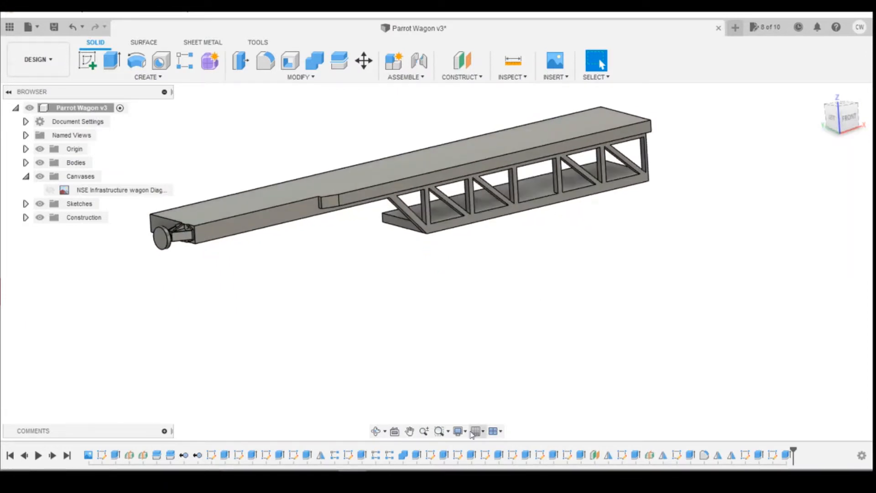
Examine the reference photos of the real wagon in the photo viewer for the underframe truss and lower floor, and return to the model
mouse_move(382, 461)
left_click(441, 429)
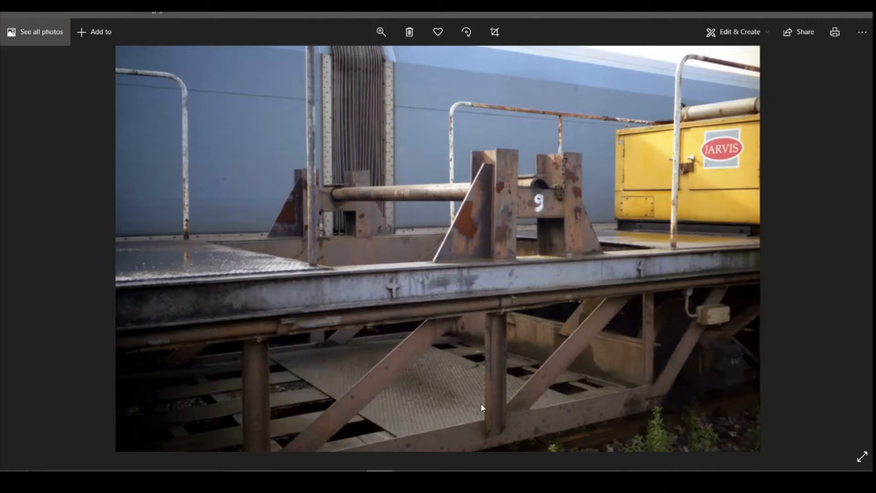
key("Right")
key("Right")
key("Right")
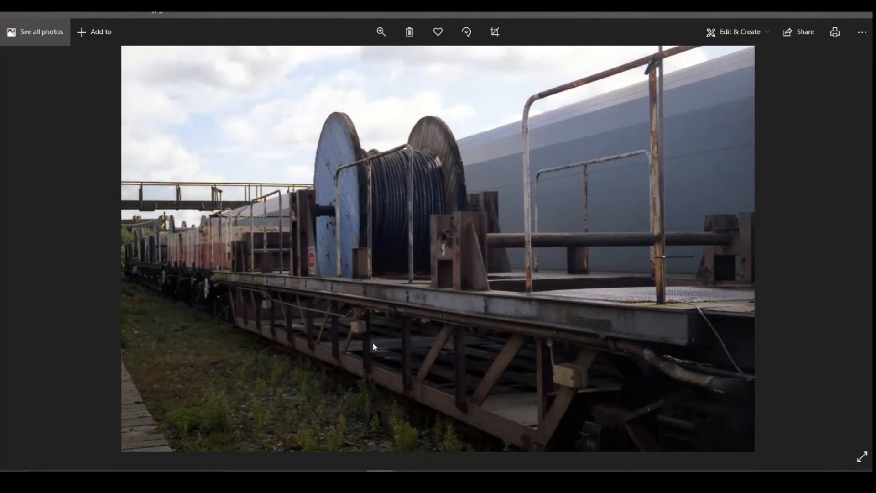
key("Right")
key("Right")
key("Left")
key("Left")
key("alt+Tab")
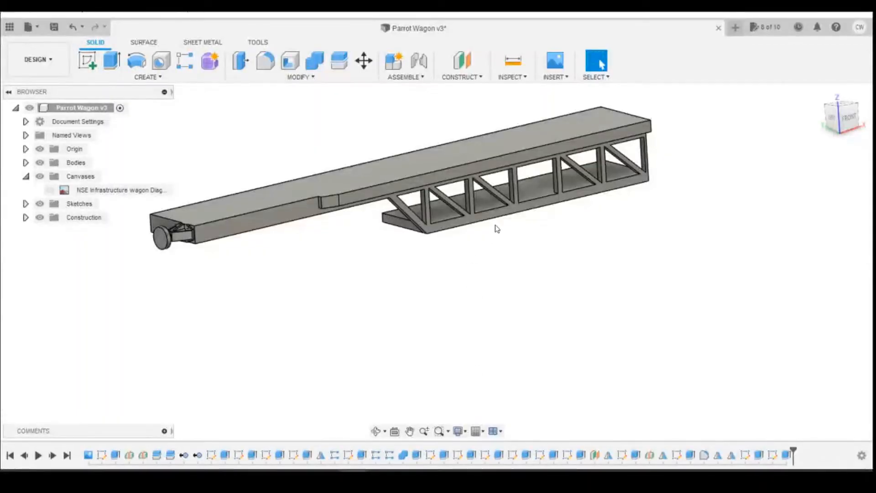
mouse_move(381, 470)
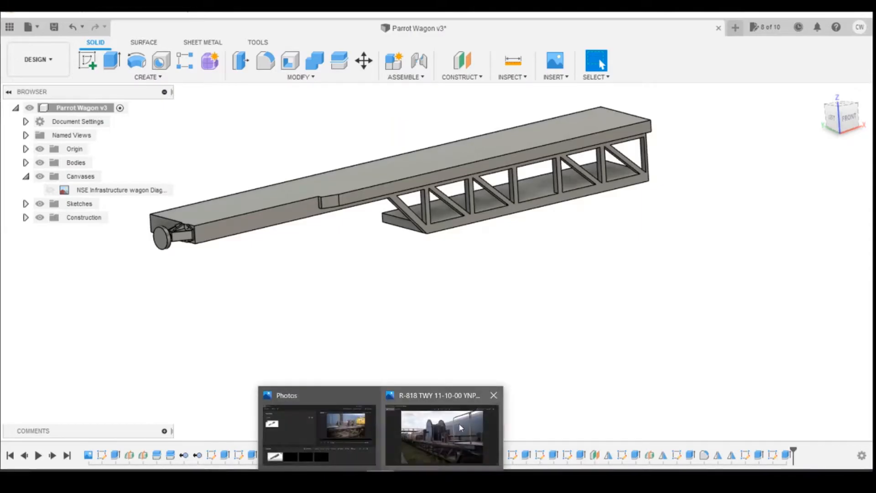
left_click(444, 449)
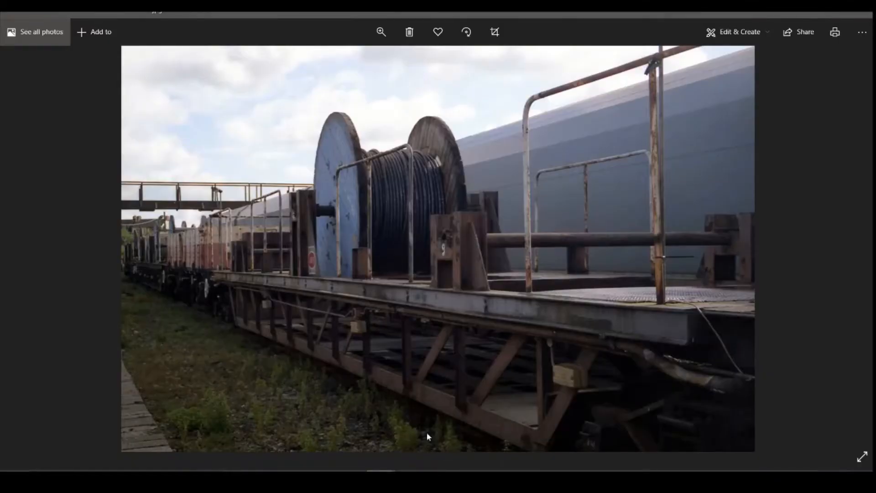
key("alt+Tab")
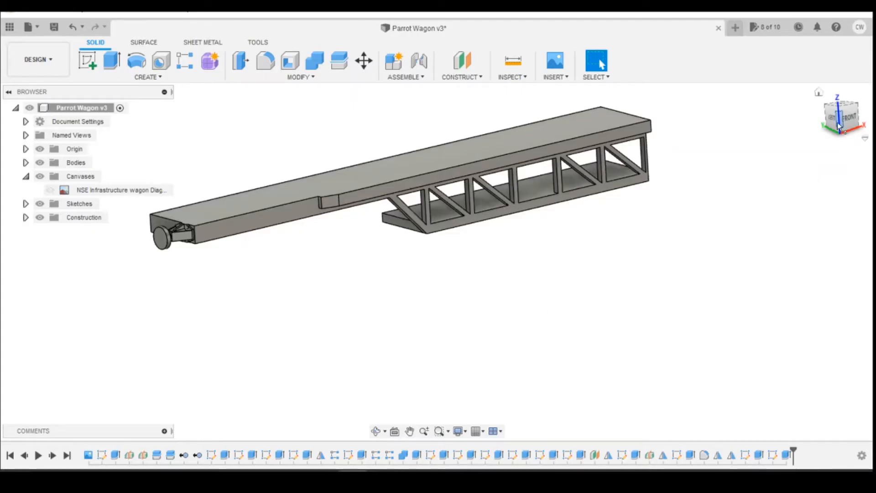
Start a sketch on the underside face of the wagon's lower truss deck, viewed from below
mouse_move(840, 114)
left_mouse_down()
mouse_move(841, 93)
mouse_move(839, 131)
left_mouse_up()
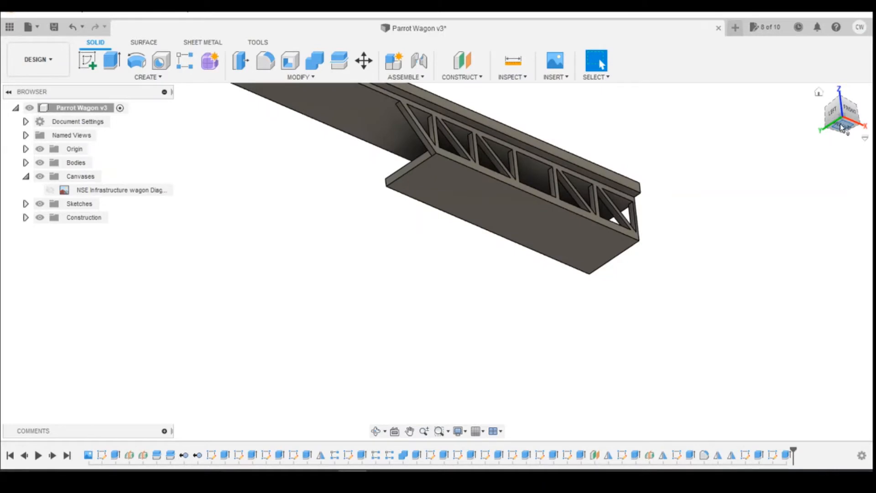
left_click(845, 128)
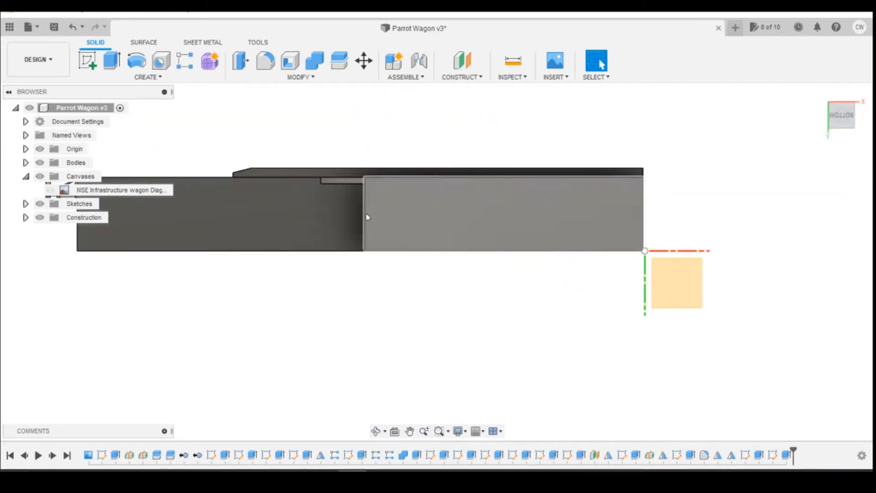
left_click(366, 219)
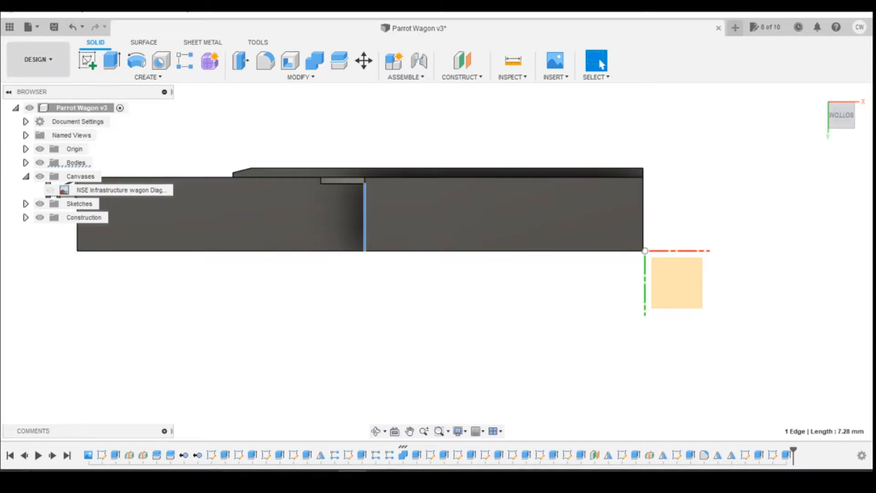
left_click(87, 60)
left_click(517, 229)
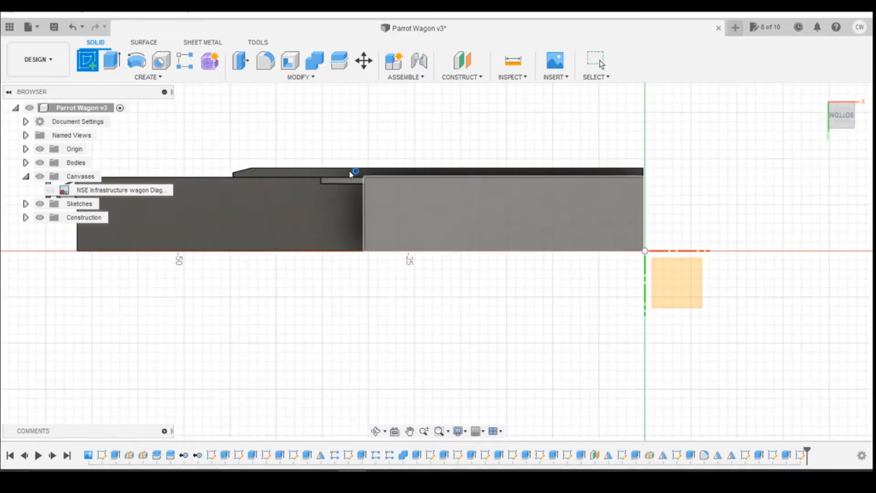
Draw two parallel lengthwise rectangles about 28.5 mm long from the deck's end edge, the one farther from the origin about 1.75 mm wide
left_click(115, 67)
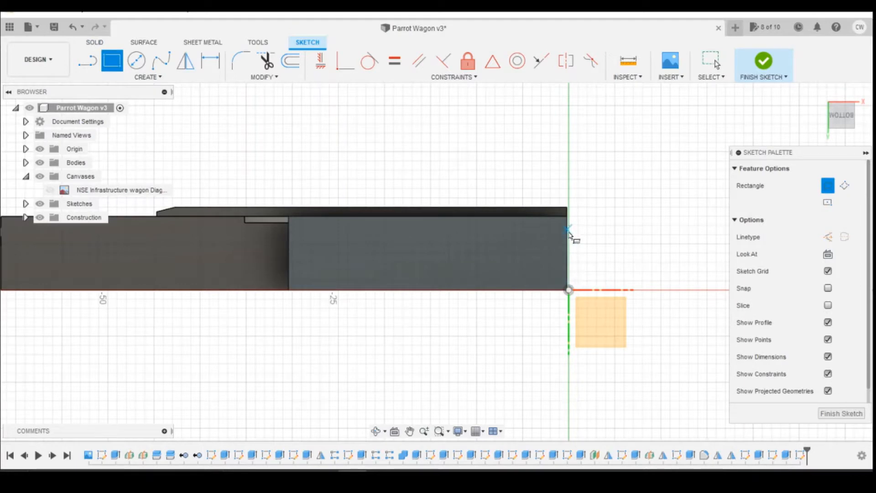
scroll(696, 288, "down", 2)
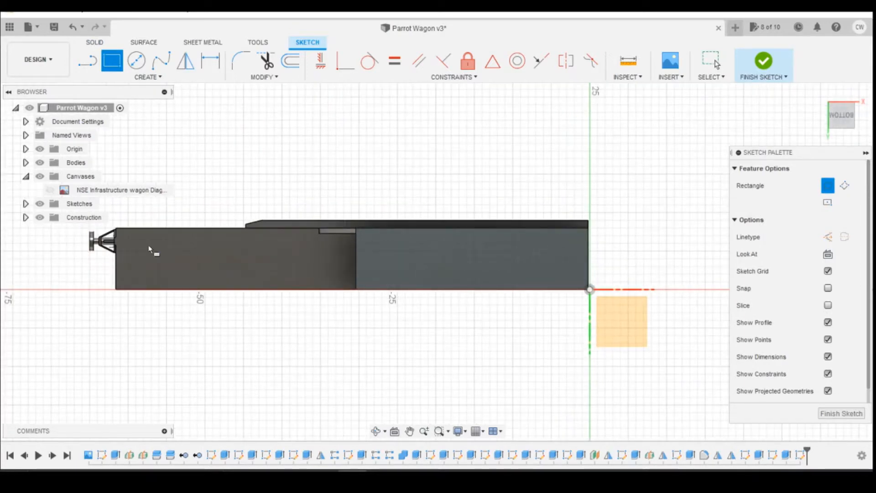
scroll(589, 263, "up", 2)
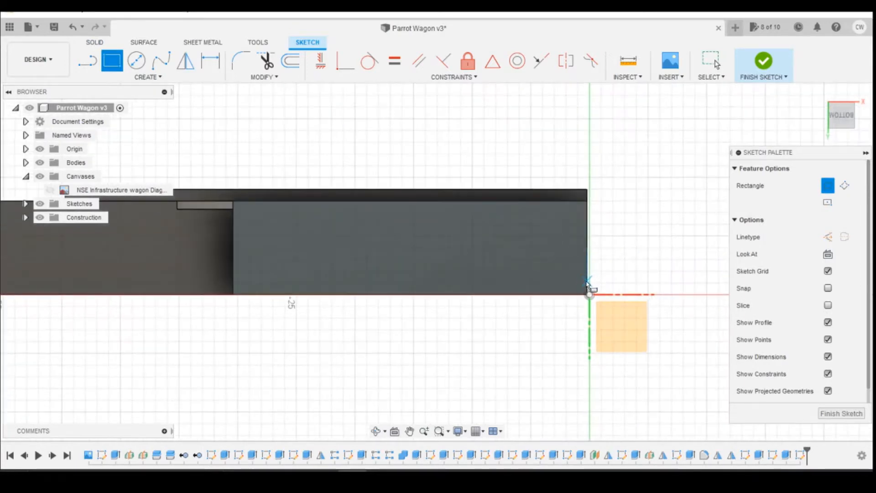
left_click(587, 281)
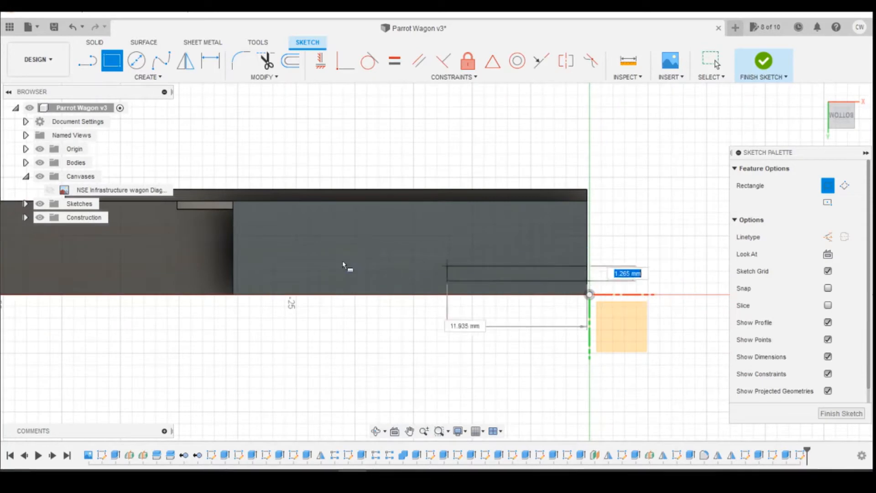
left_click(254, 260)
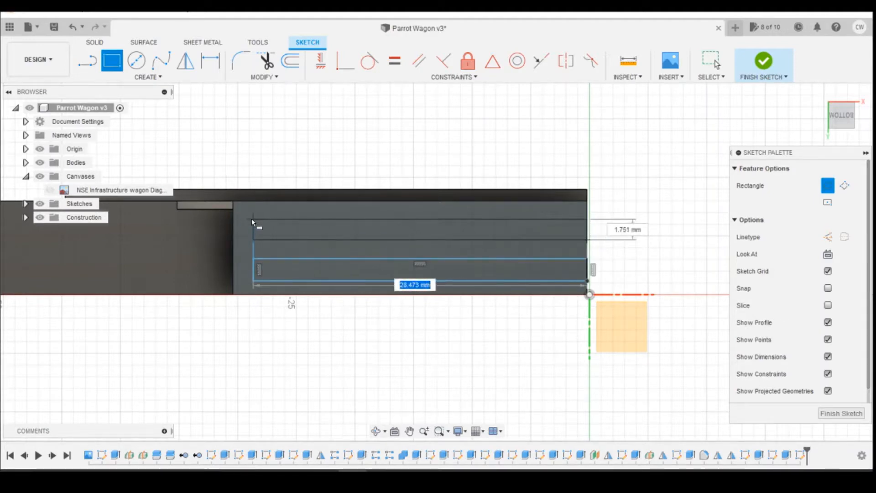
left_click(252, 220)
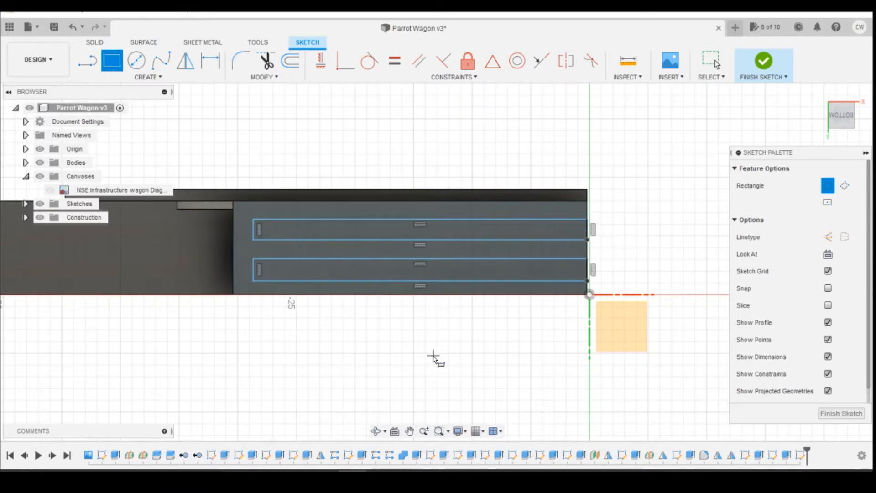
Recheck the floor openings in the reference photo and dimension the outer rectangle 2 mm from the deck's long outer edge
key("alt+Tab")
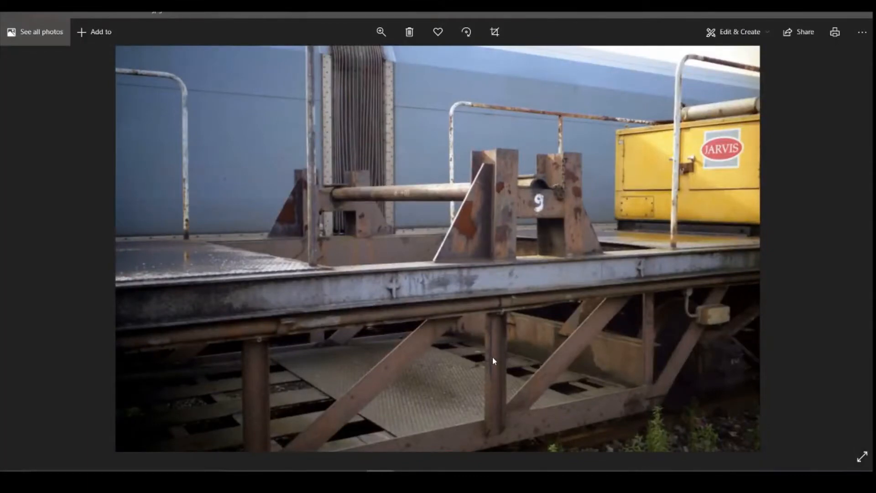
key("alt+Tab")
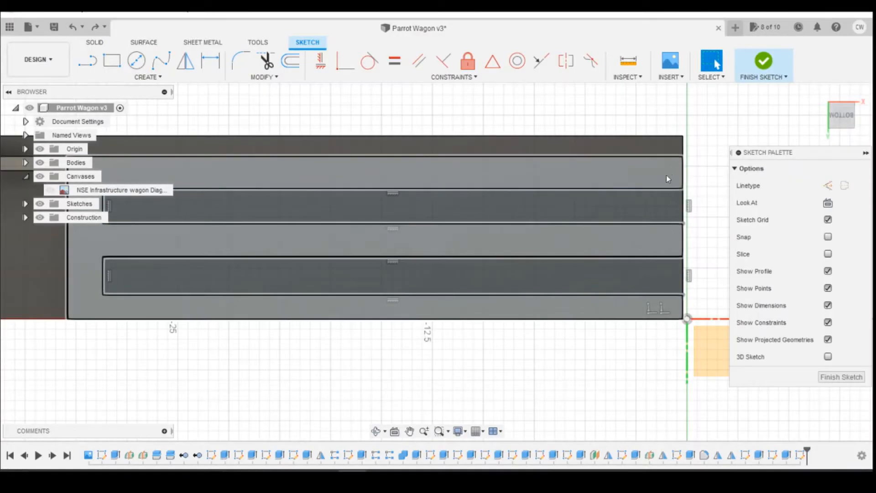
key("d")
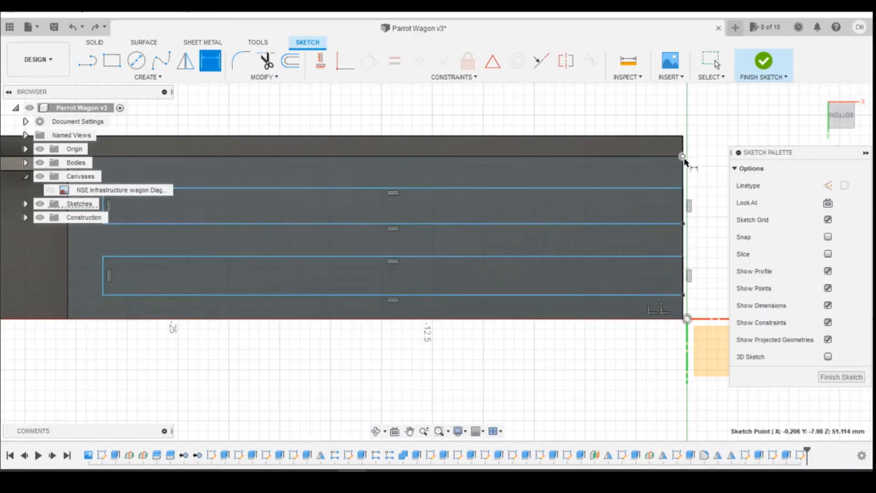
left_click(684, 156)
left_click(684, 188)
left_click(701, 182)
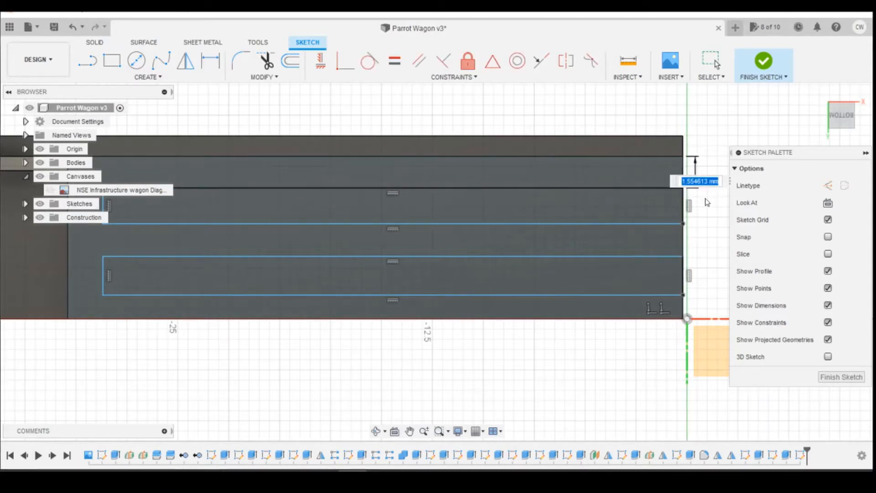
type("2")
key("Return")
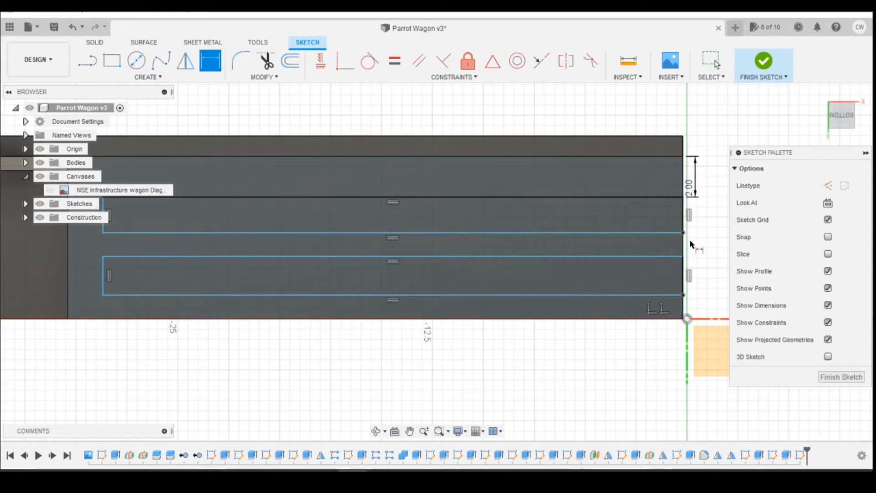
Dimension the gap between the two rectangles as 2 mm
left_click(683, 233)
left_click(684, 256)
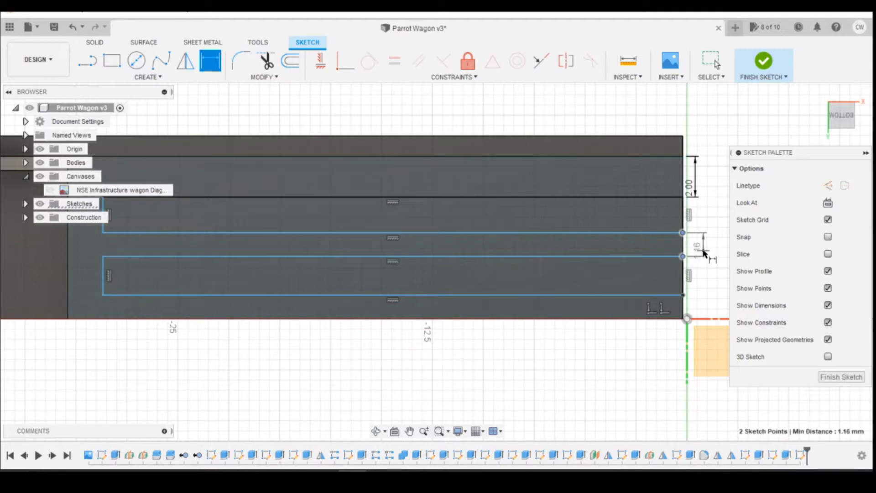
left_click(704, 253)
type("2")
key("Return")
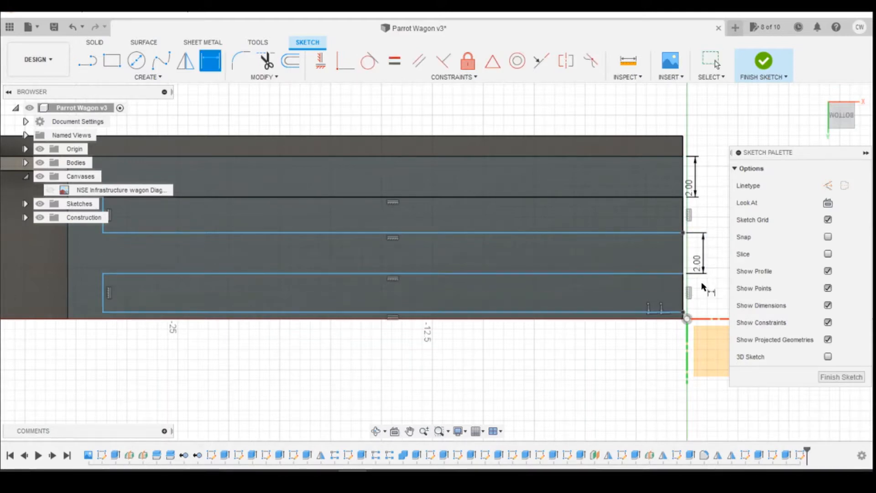
Dimension the rectangle nearest the origin 1 mm away from the origin
scroll(684, 319, "up", 3)
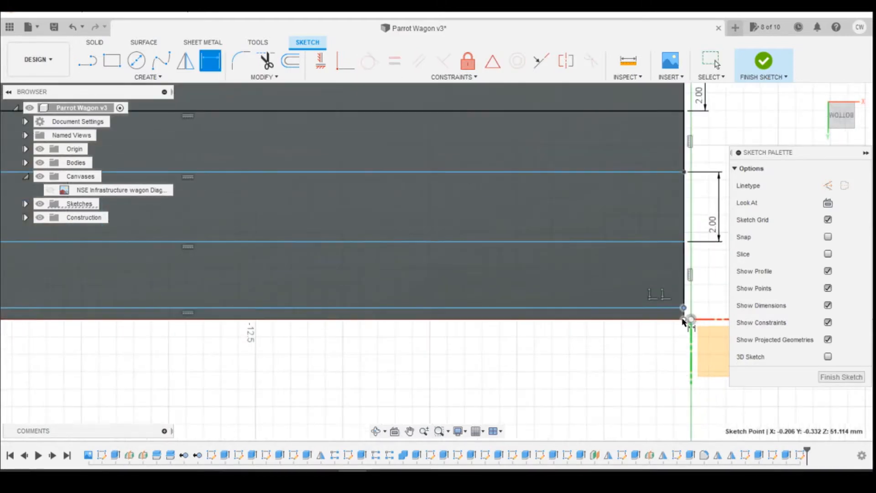
left_click(683, 309)
left_click(691, 320)
left_click(715, 327)
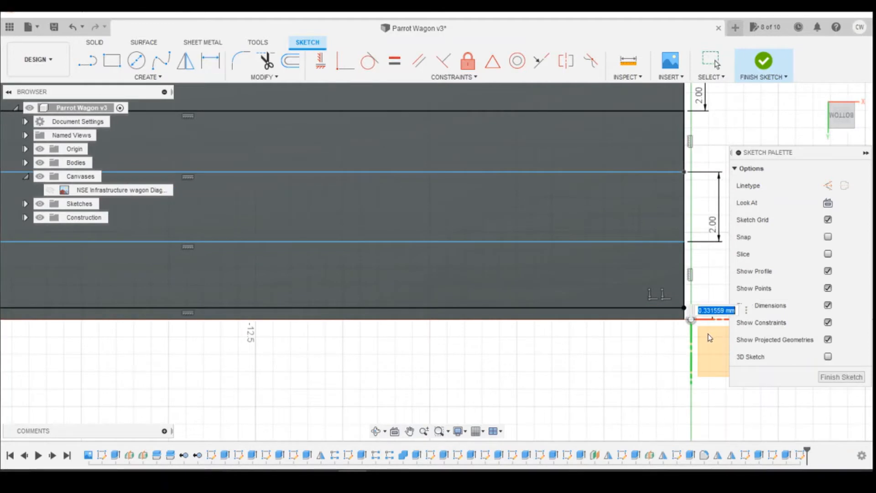
type("1")
key("Return")
scroll(688, 312, "down", 3)
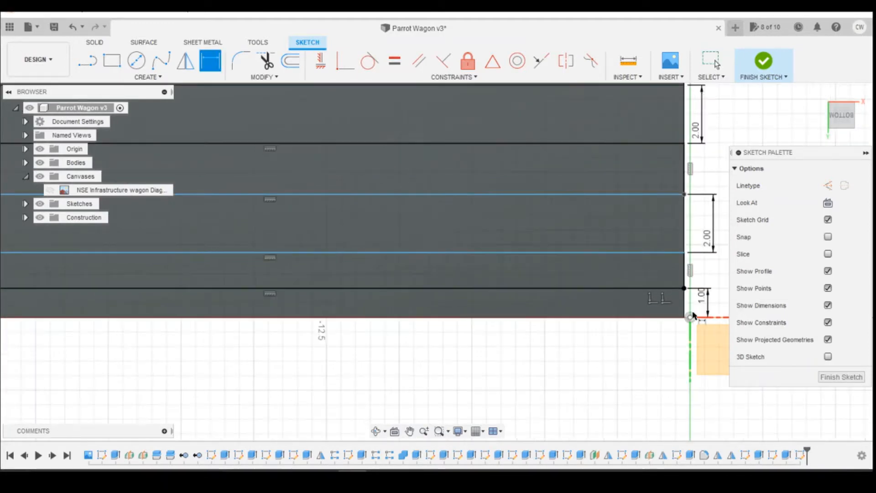
key("Escape")
Dimension the short side of the rectangle farther from the origin as 1.5 mm
left_click(688, 287)
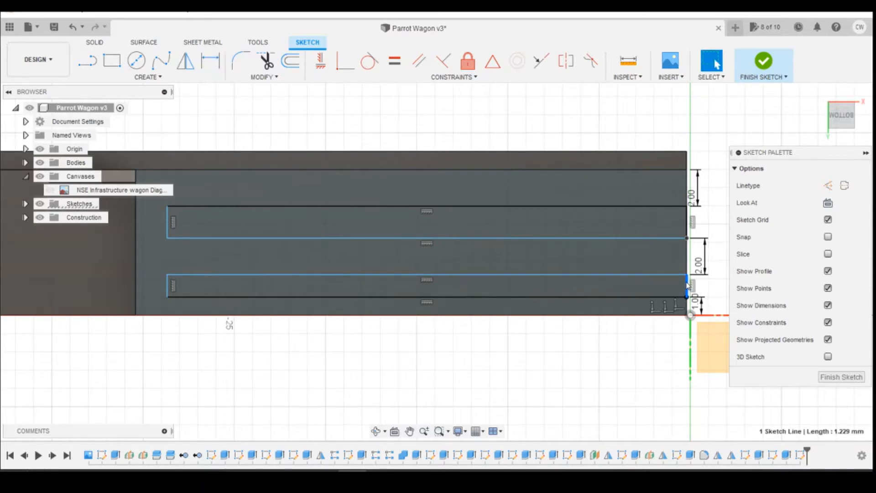
left_click(688, 224)
key("d")
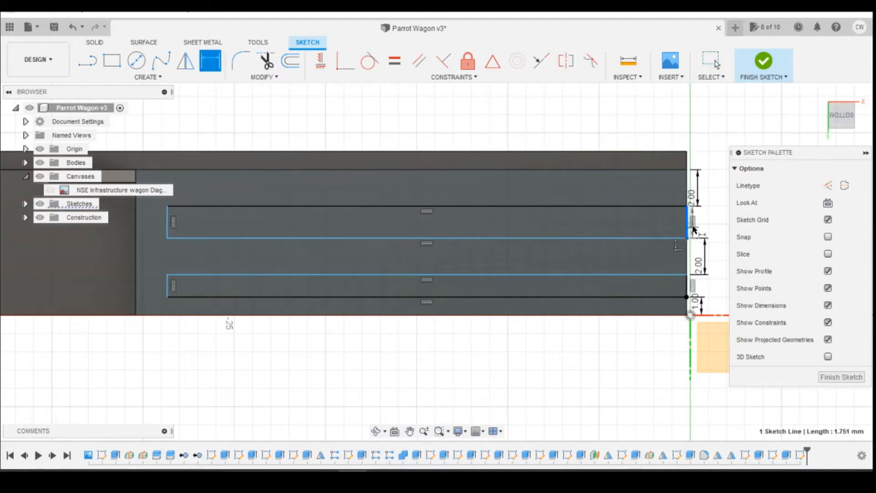
left_click(689, 222)
left_click(708, 227)
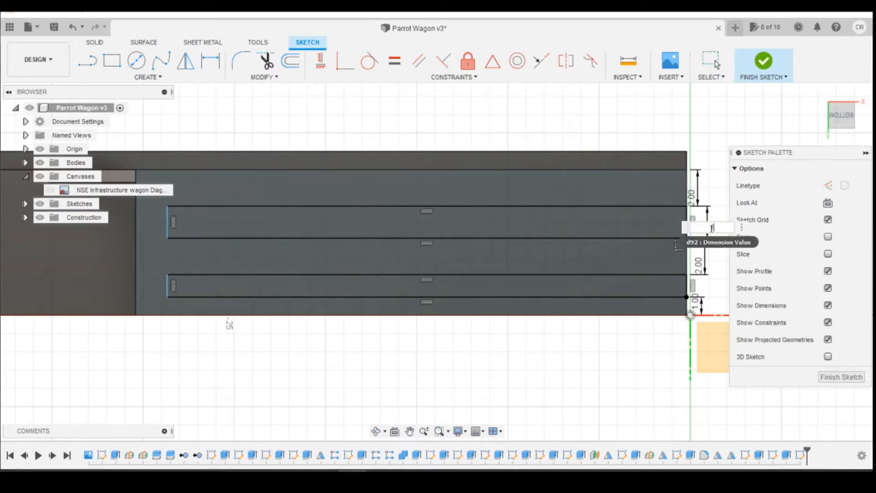
type("1.5")
key("Return")
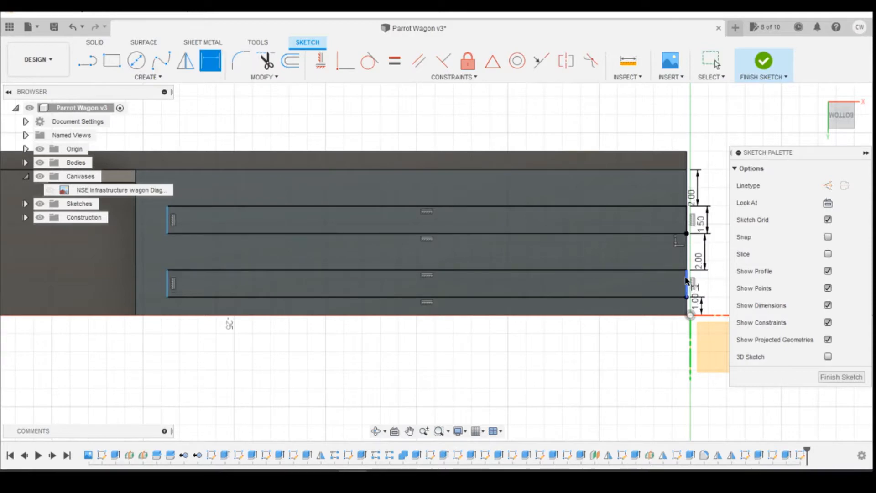
Check the short side of the rectangle nearest the origin and set the other rectangle's width to 1.49 mm
left_click(689, 283)
key("Escape")
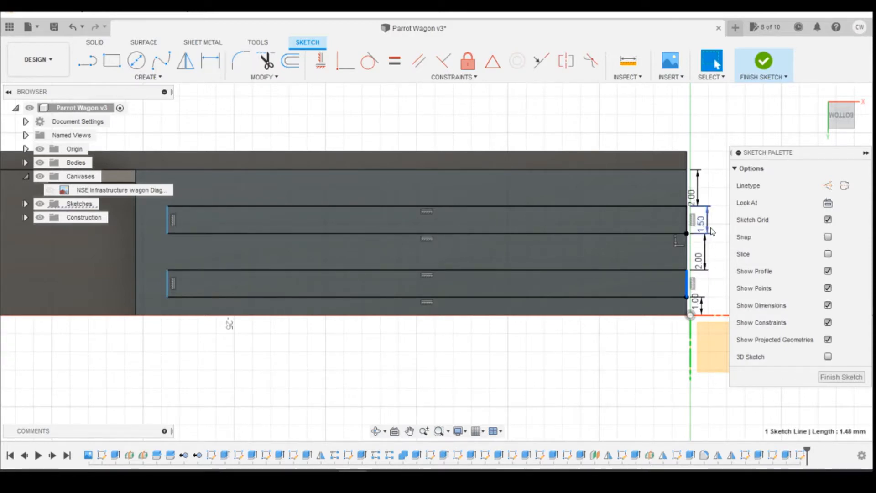
double_click(708, 229)
type("1.4")
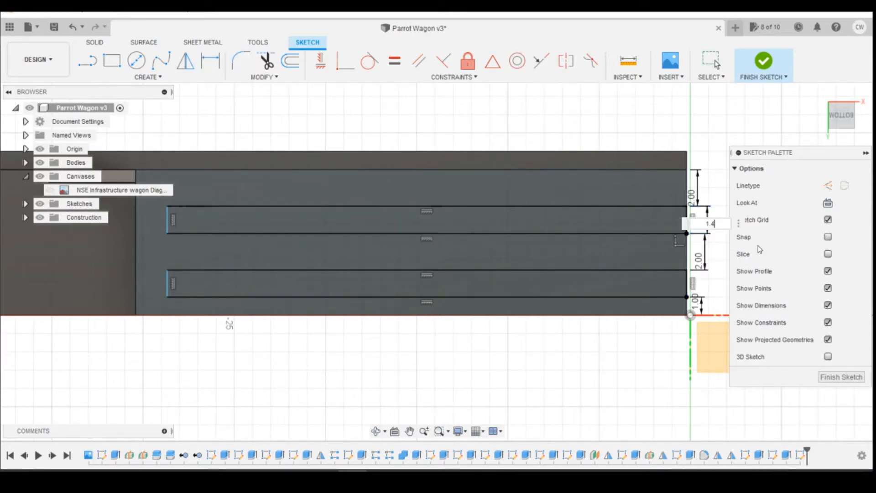
type("9")
key("Return")
Check the short side of the rectangle nearest the origin with a trial dimension and discard it
key("d")
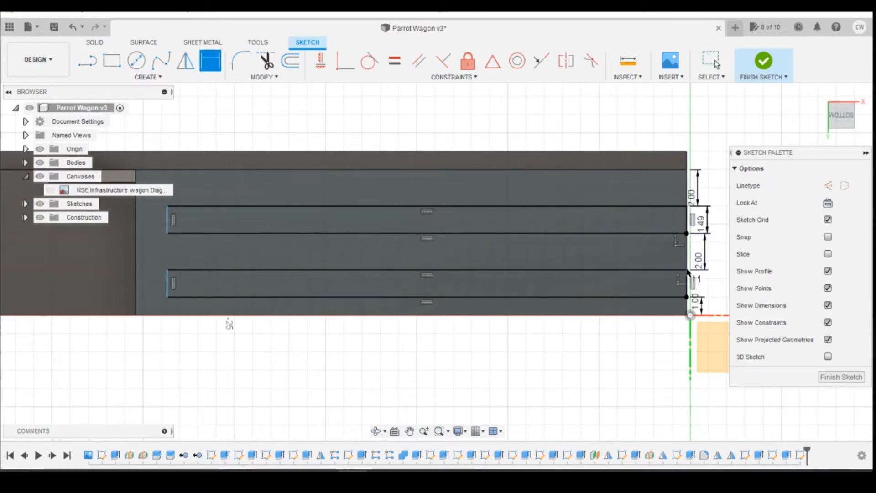
left_click(686, 297)
left_click(686, 270)
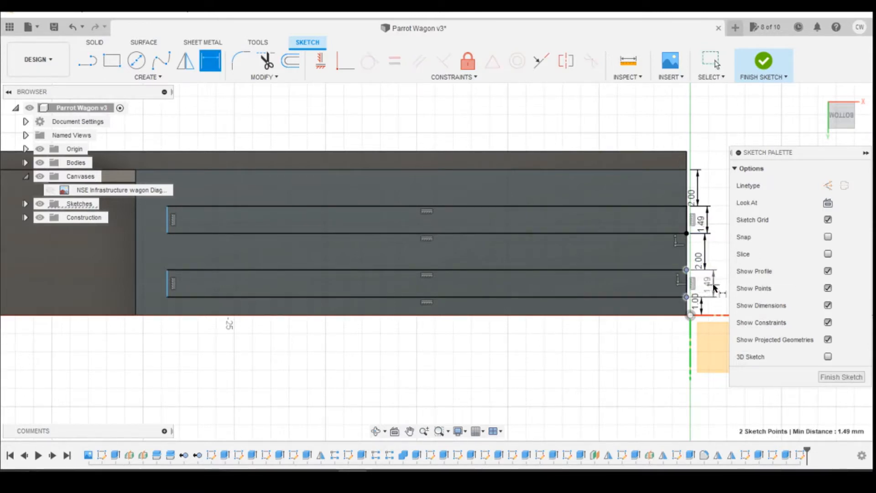
left_click(714, 286)
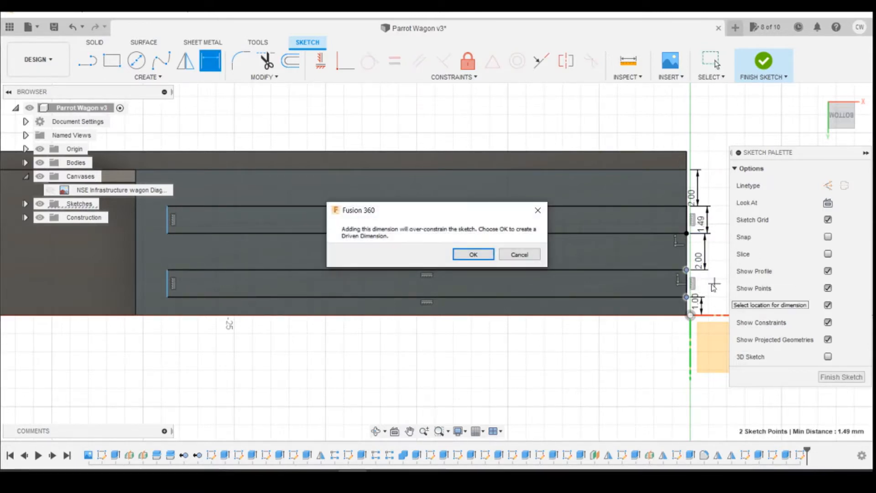
left_click(539, 210)
key("Escape")
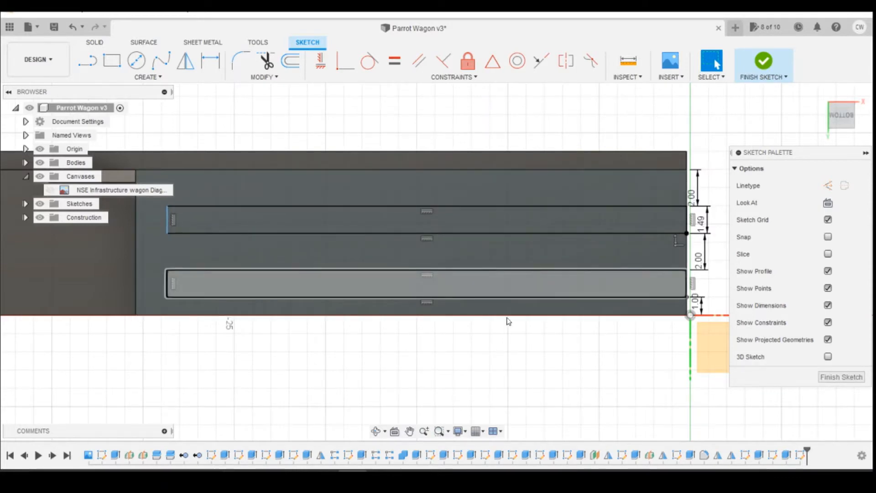
Switch to the reference photo to examine the lower deck's openings and return to the Fusion 360 sketch
left_click(470, 445)
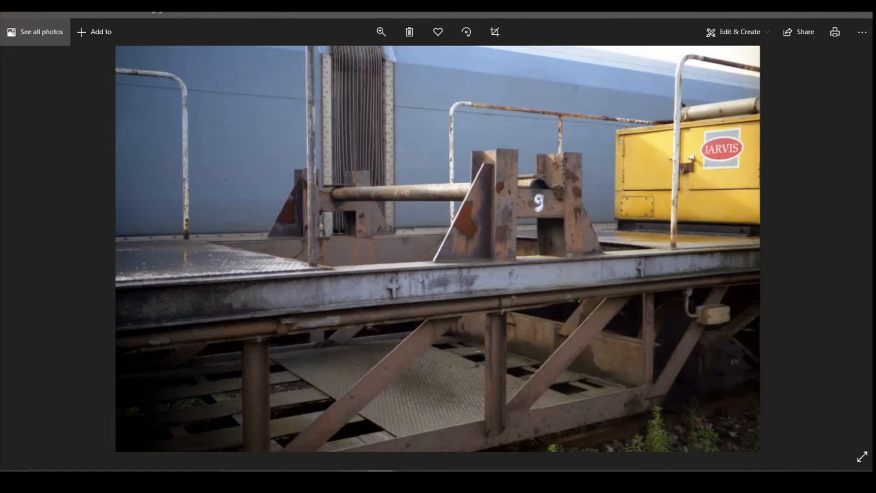
mouse_move(352, 482)
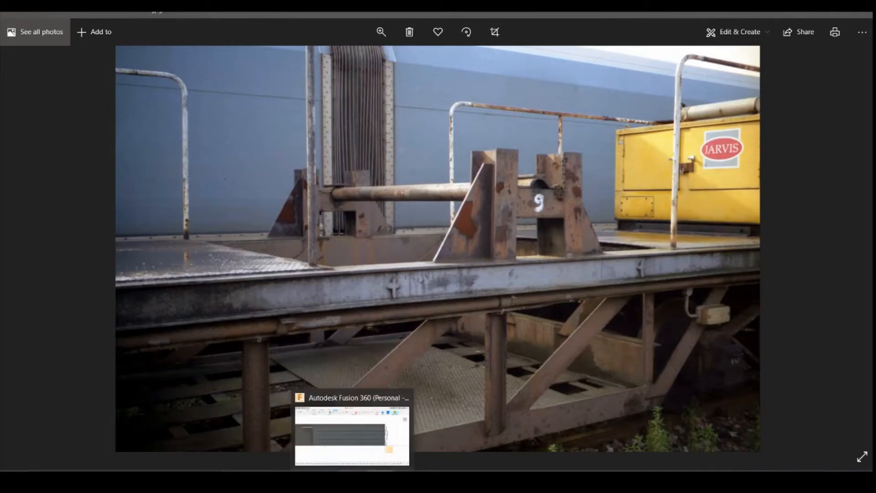
left_click(352, 433)
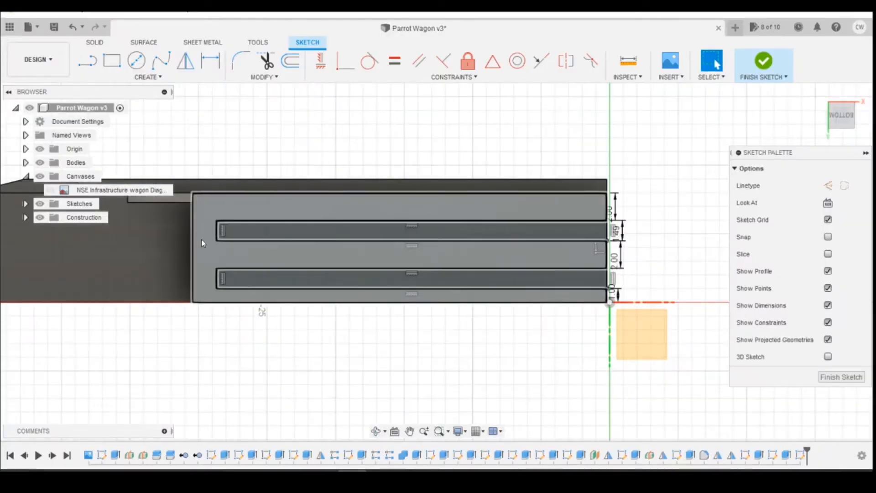
Extend both rectangles to the deck's inner edge by making their inner corners coincident with it
scroll(202, 239, "up", 3)
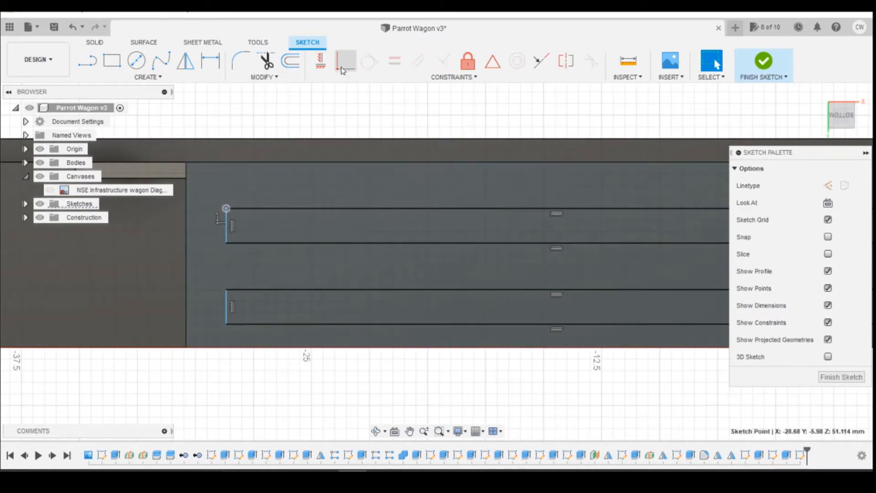
left_click(343, 68)
left_click(186, 229)
left_click(227, 289)
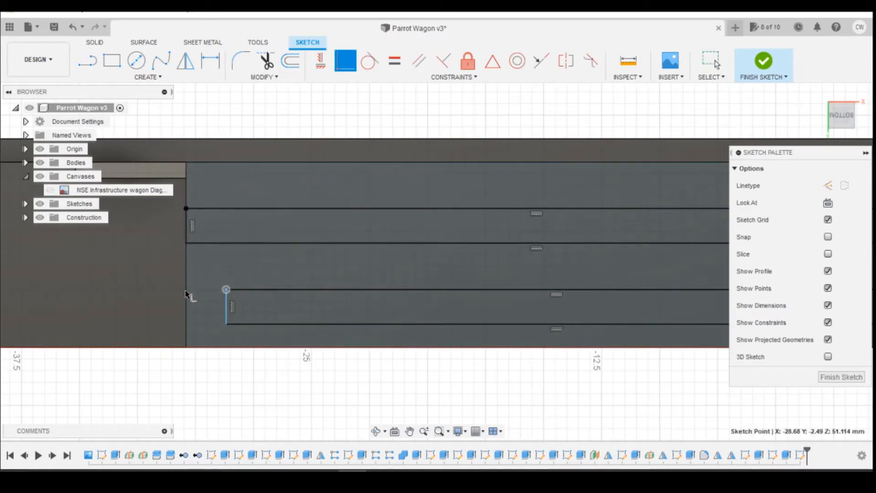
left_click(186, 295)
scroll(246, 306, "down", 4)
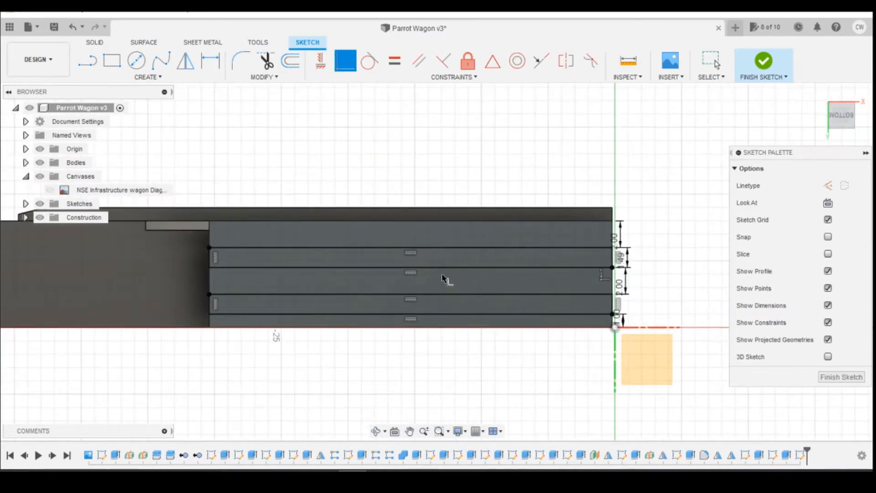
key("Escape")
Extrude both rectangle profiles by -1 mm as a cut through the lower deck
scroll(477, 264, "up", 3)
left_click(515, 248)
left_click(512, 326, "ctrl")
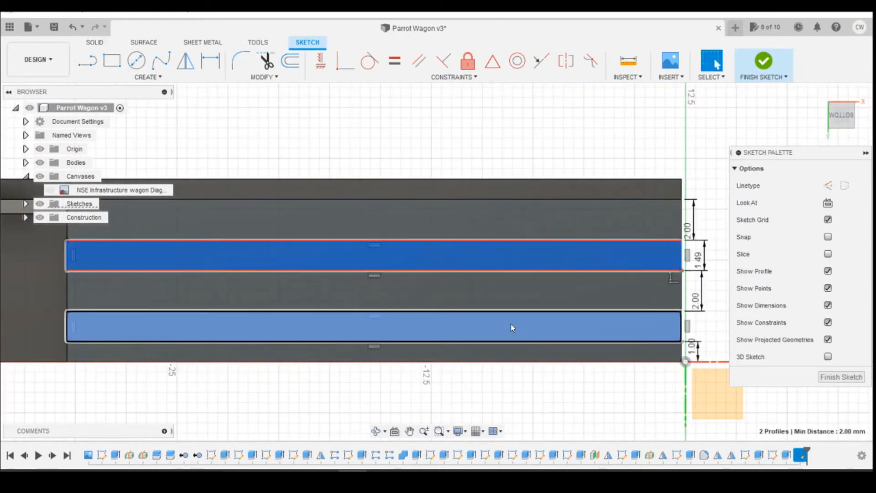
right_click(512, 328)
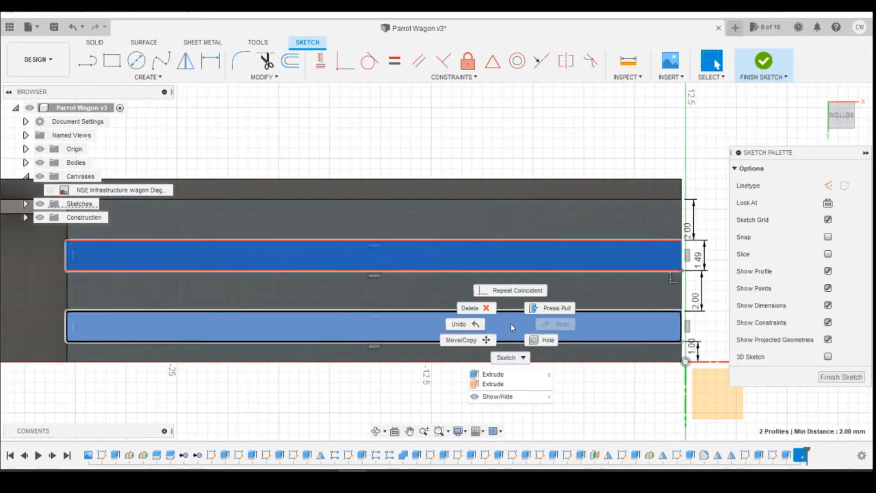
left_click(489, 372)
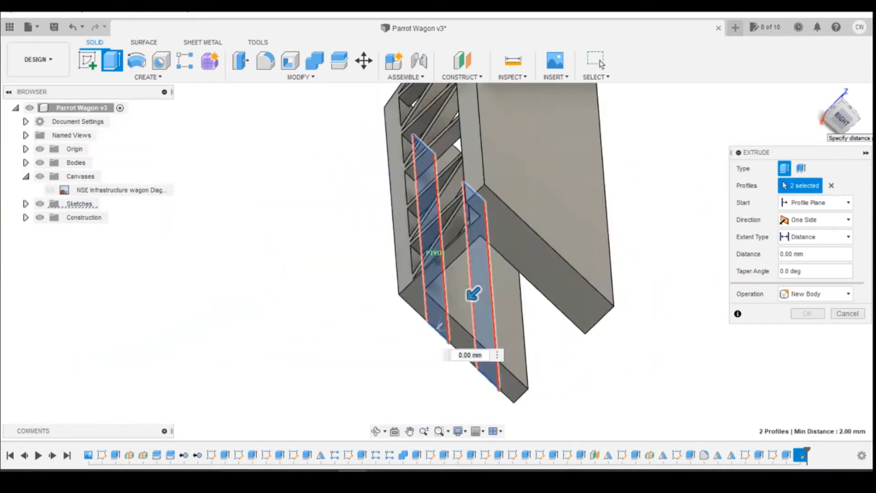
type("-1")
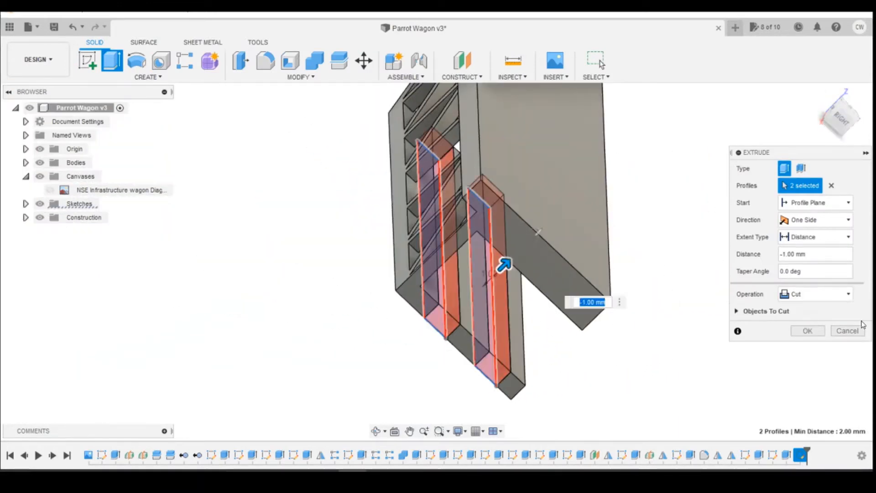
left_click(805, 330)
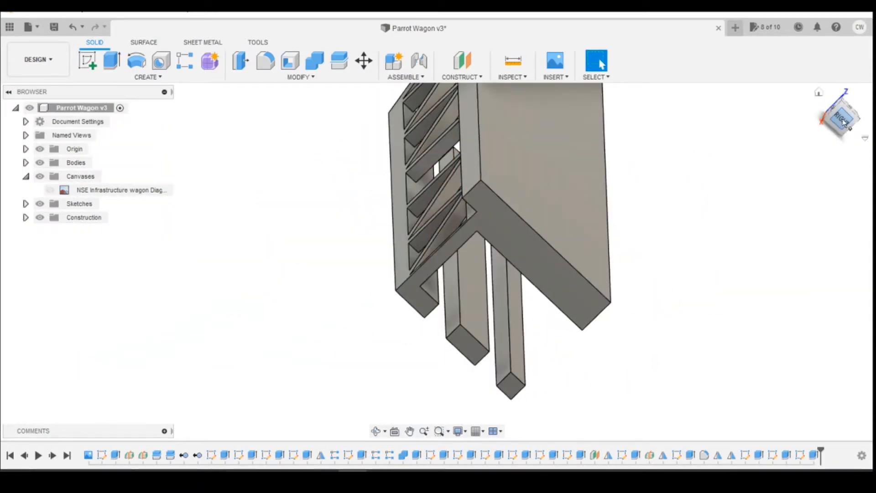
Examine the cut deck strips against the reference photo and list the model's bodies
left_click_drag(839, 116, 814, 99)
middle_click_drag(437, 261, 429, 255, "shift")
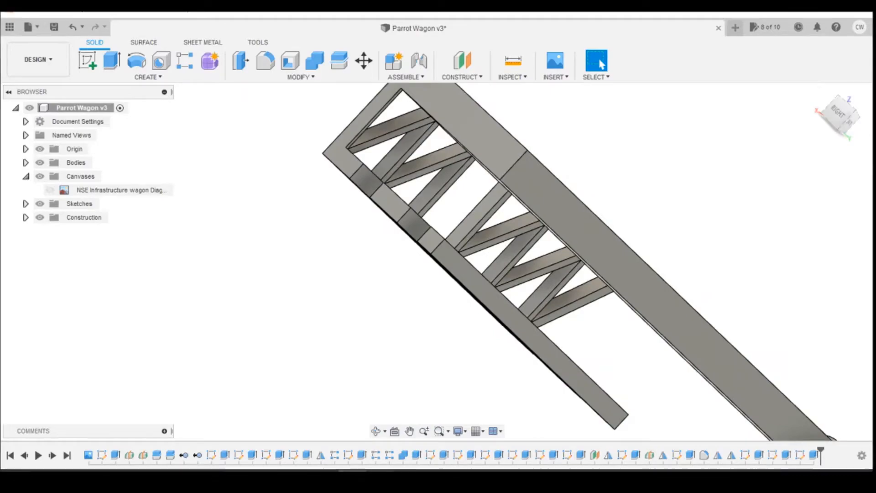
left_click(480, 440)
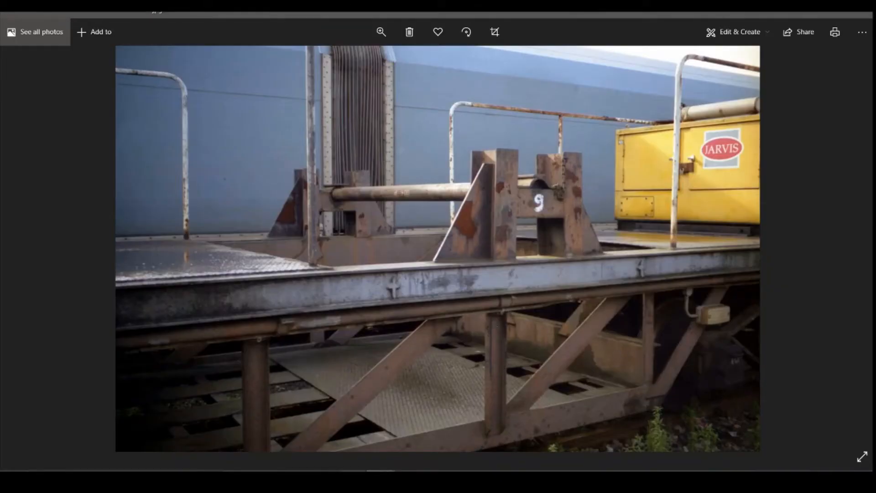
key("alt+Tab")
mouse_move(839, 115)
left_mouse_down()
mouse_move(817, 126)
mouse_move(842, 122)
left_mouse_up()
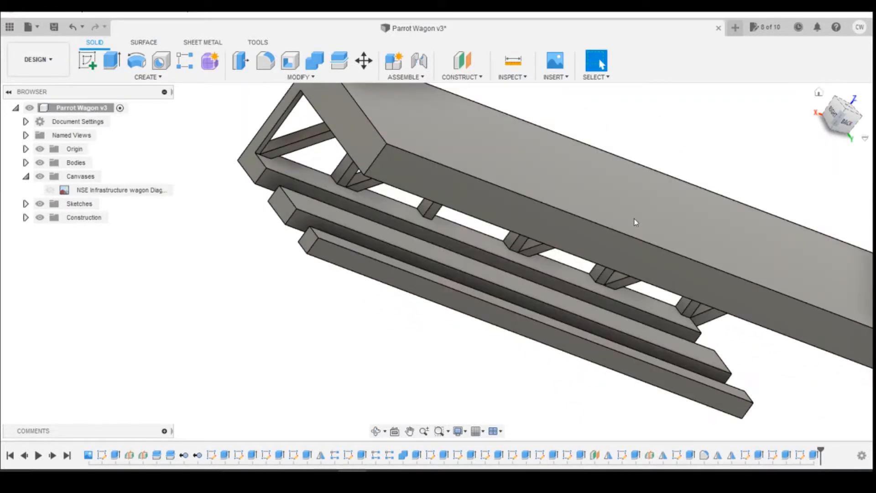
left_click(26, 163)
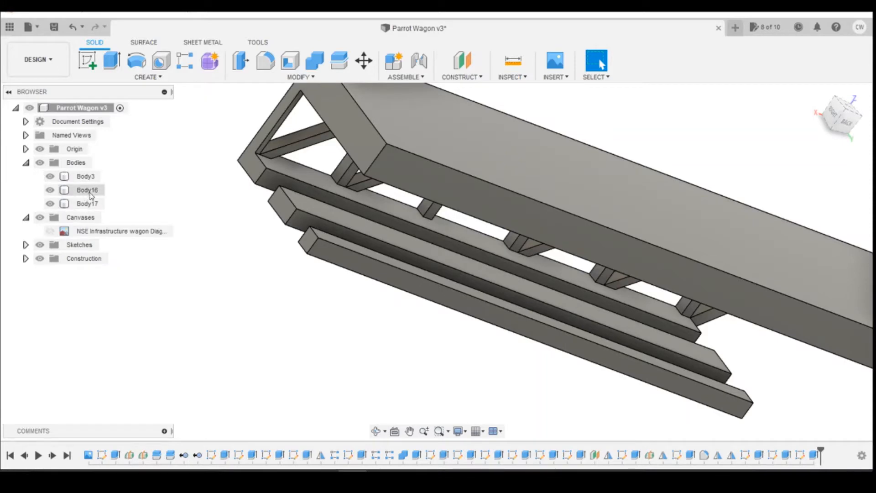
Start a sketch on the upper face of the lower deck strips and enable the Slice view
left_click(85, 68)
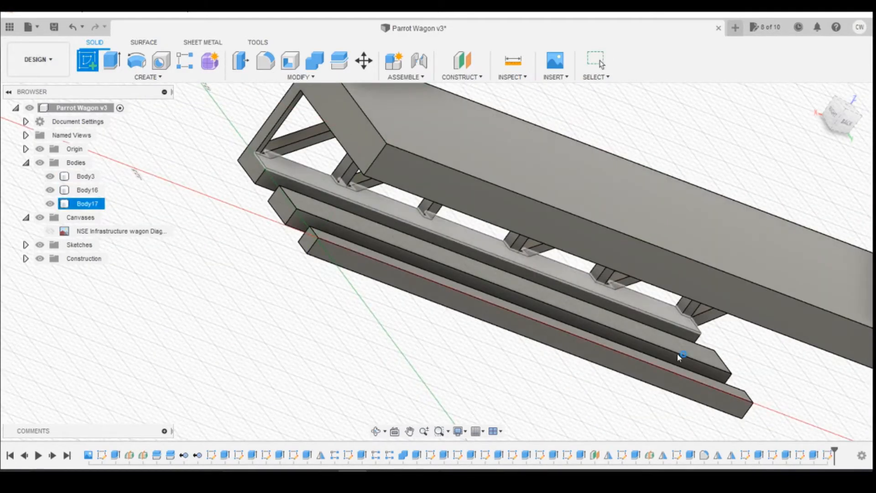
left_click(678, 354)
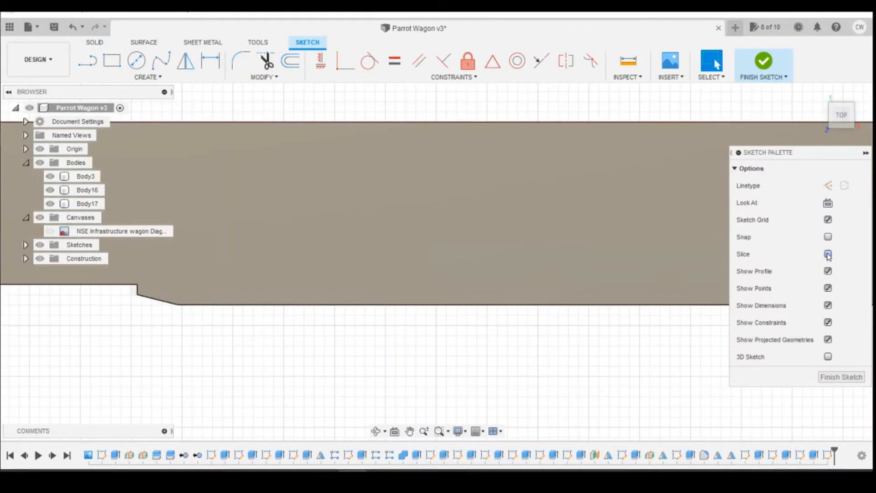
left_click(828, 254)
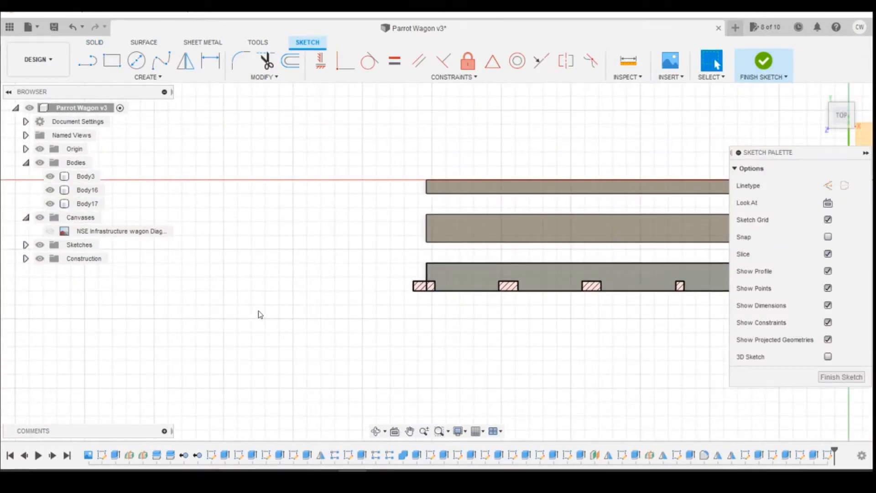
scroll(484, 267, "down", 5)
scroll(445, 318, "up", 7)
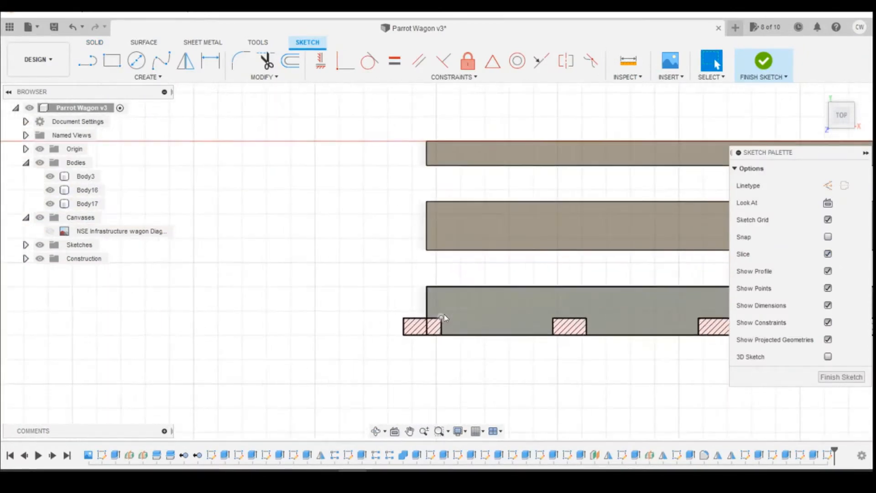
Sketch a rectangle about 0.74 mm wide across the strips' ends and make its corner coincident with the deck edge along the red axis
left_click(112, 60)
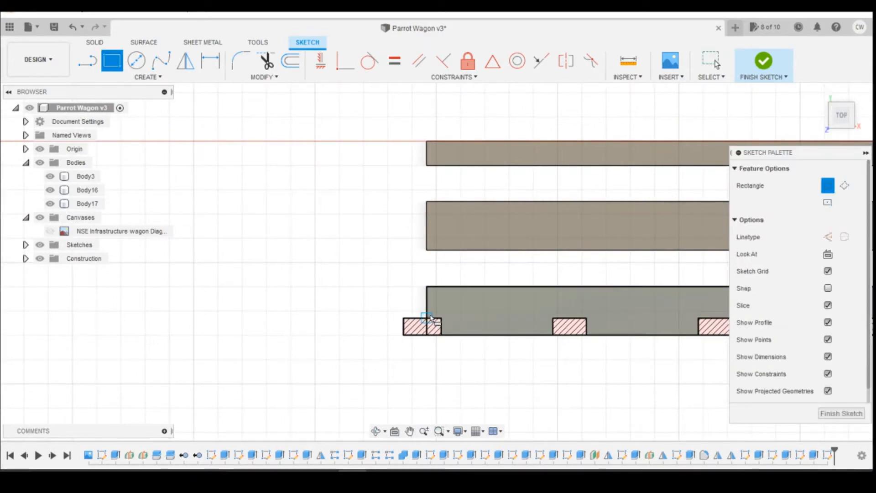
left_click(427, 318)
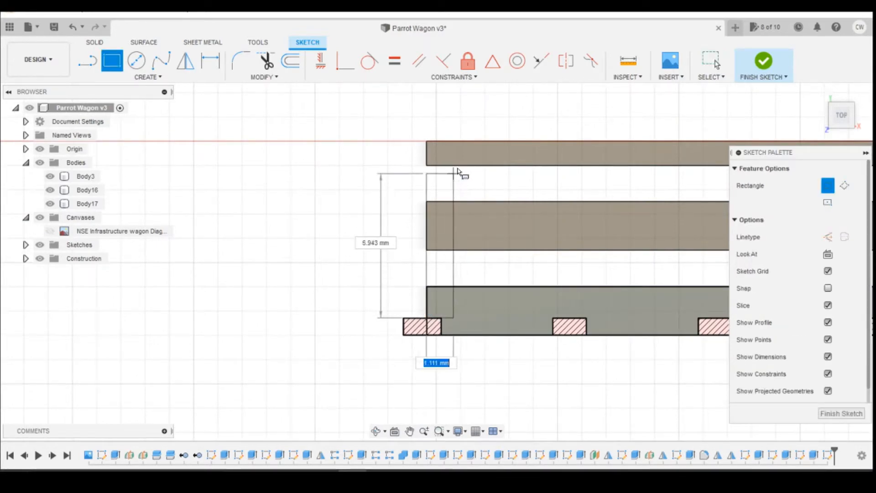
left_click(445, 145)
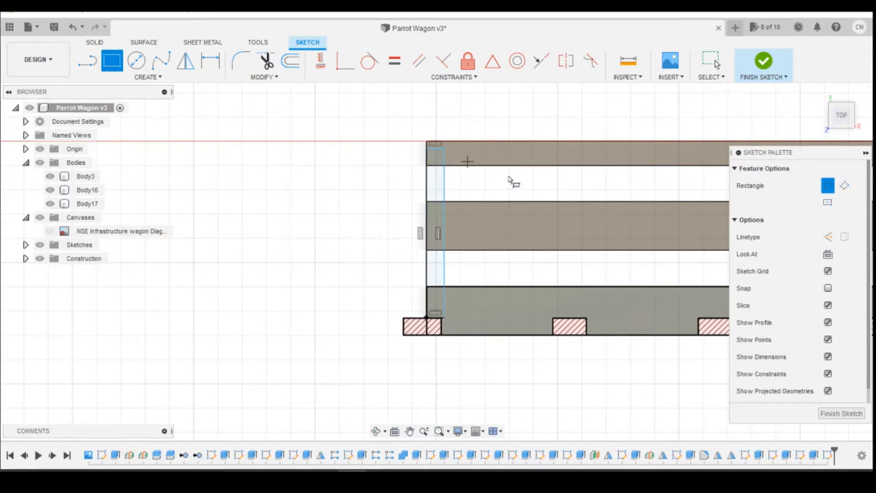
left_click(345, 61)
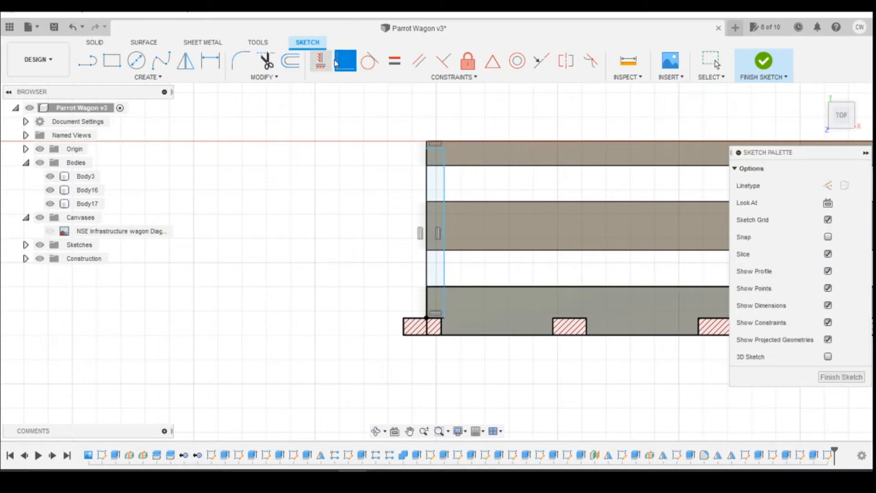
left_click(441, 146)
left_click(446, 149)
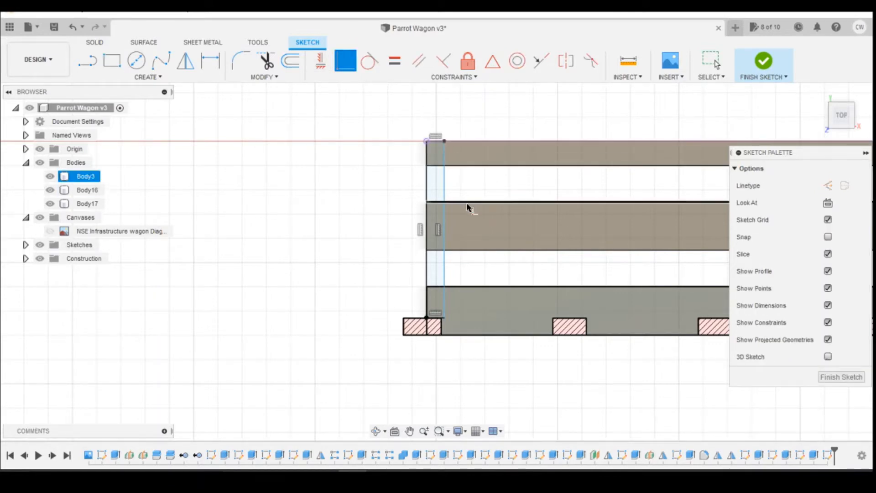
Dimension the narrow rectangle's width as 0.5 mm
key("d")
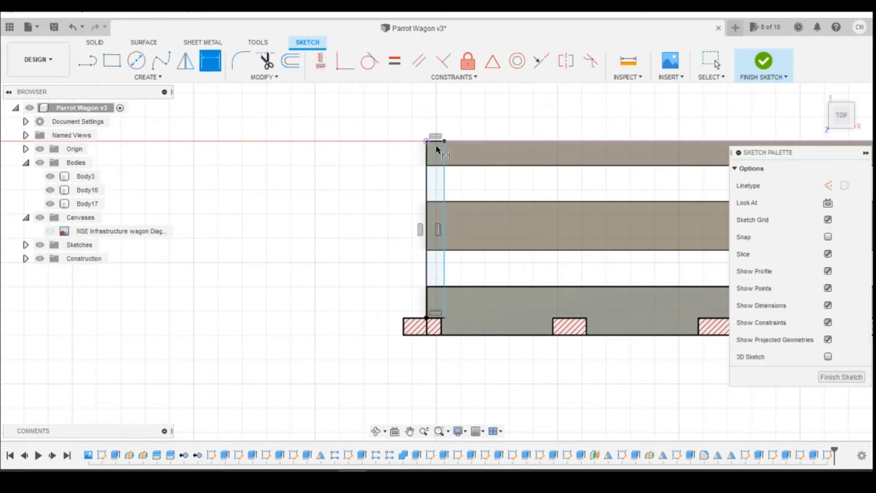
left_click(438, 143)
left_click(436, 101)
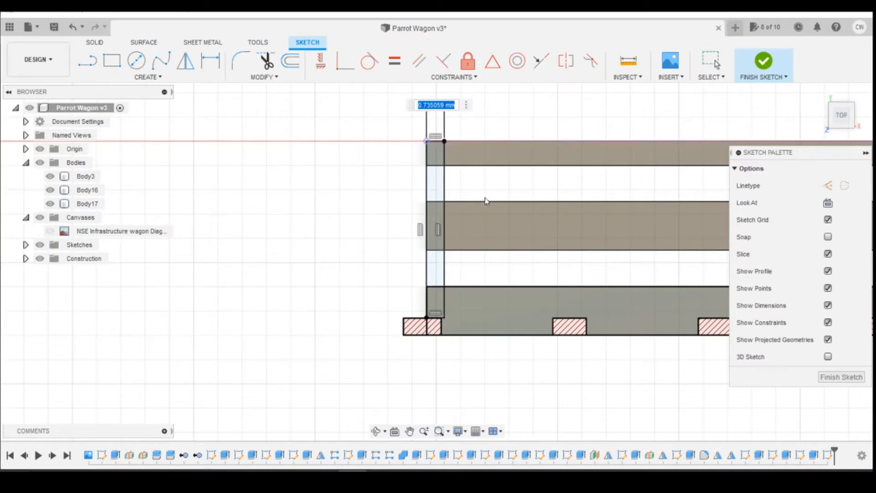
type("0.5")
key("Return")
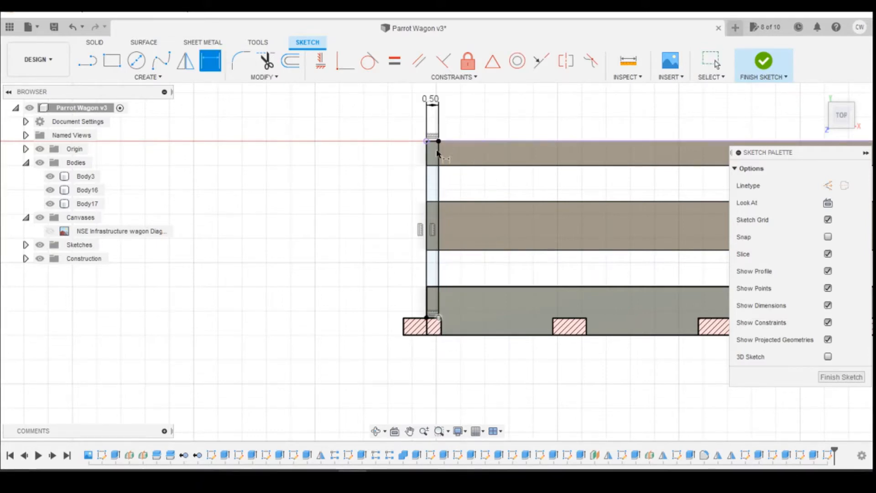
Set the narrow rectangle's width to 0.6 mm and delete that dimension
double_click(433, 105)
type("0.")
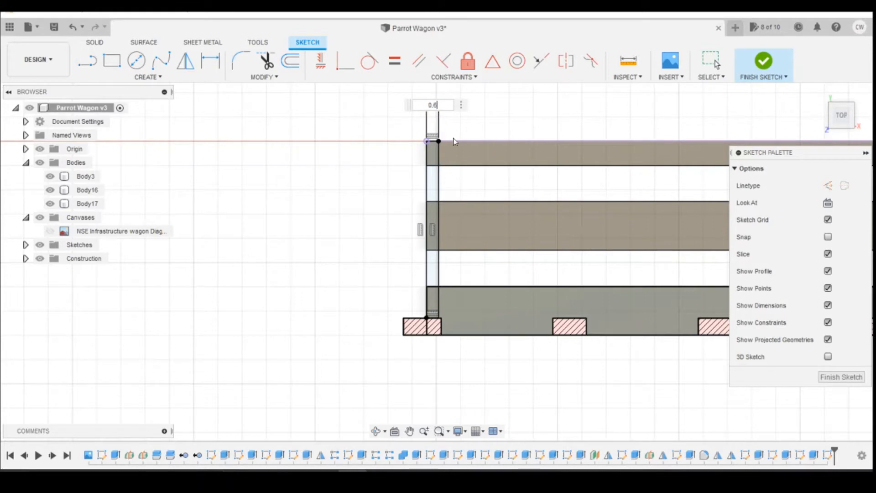
type("6")
key("Return")
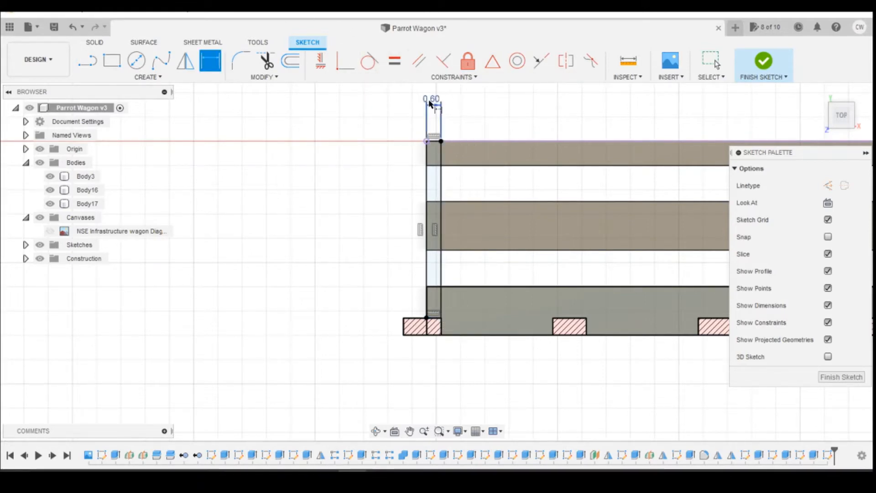
key("Escape")
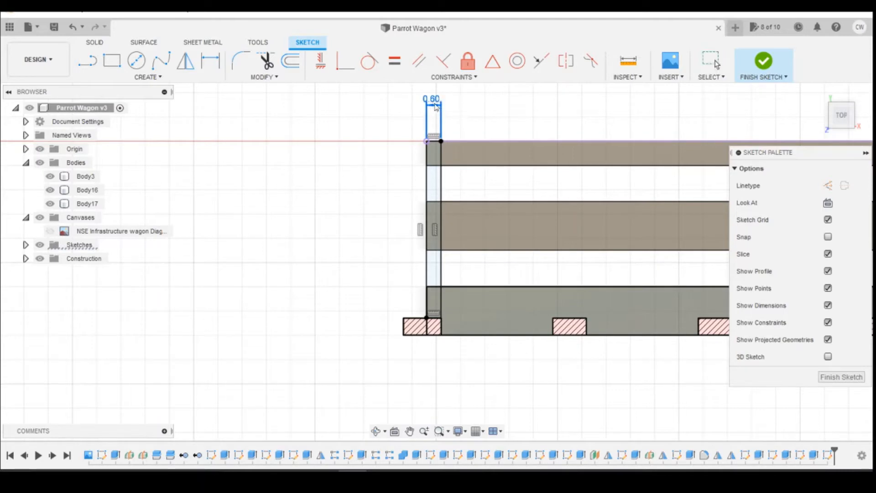
key("Delete")
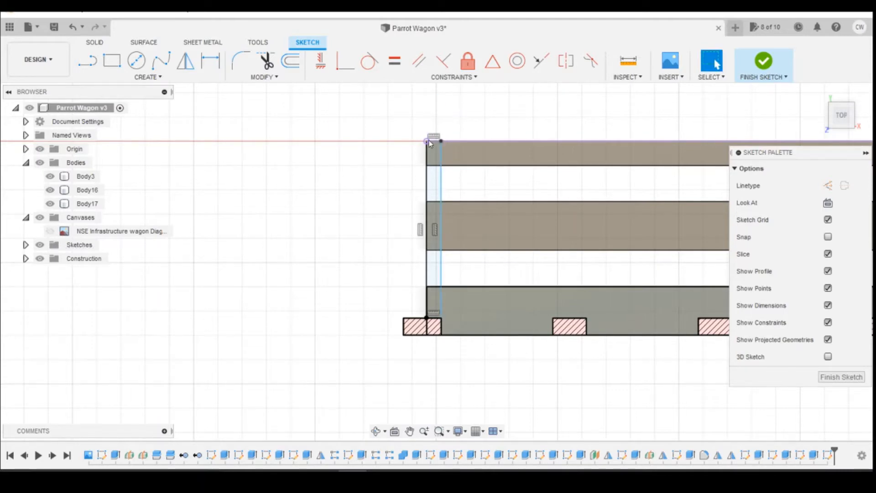
Make the narrow rectangle's lower corner coincident with the inner corner of the sectioned end post
left_click(438, 257)
left_click(346, 63)
scroll(468, 327, "up", 3)
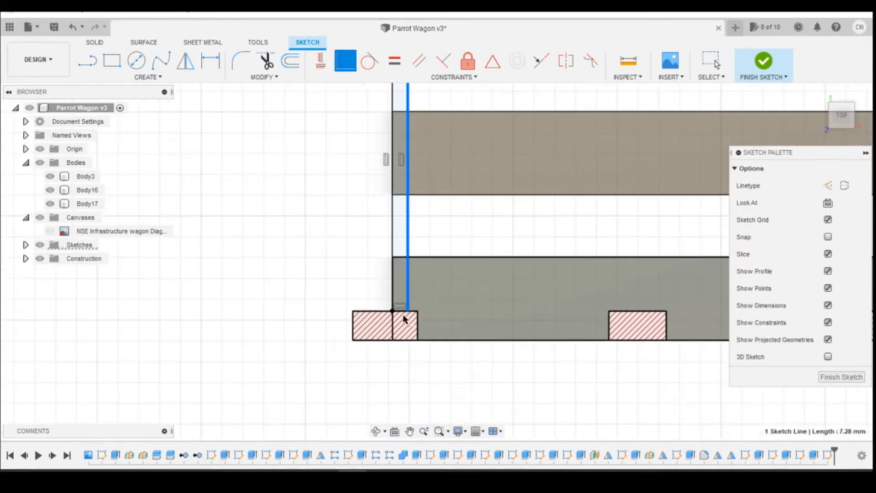
scroll(411, 312, "up", 1)
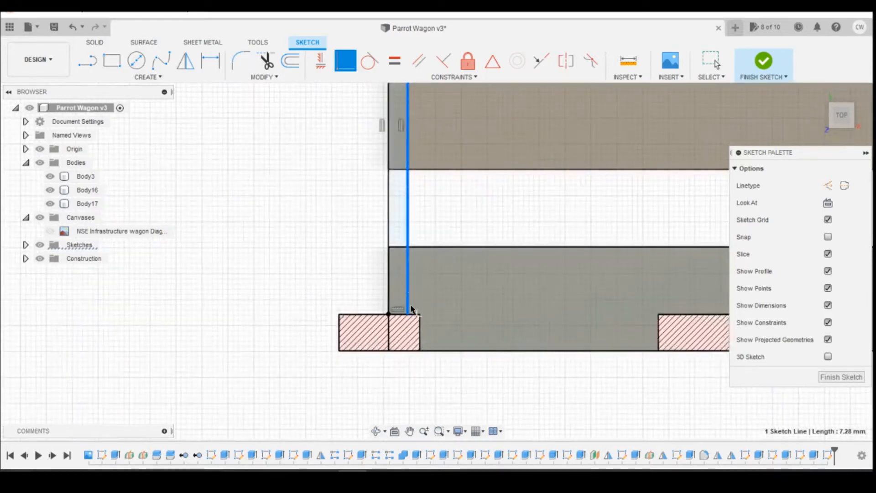
key("Escape")
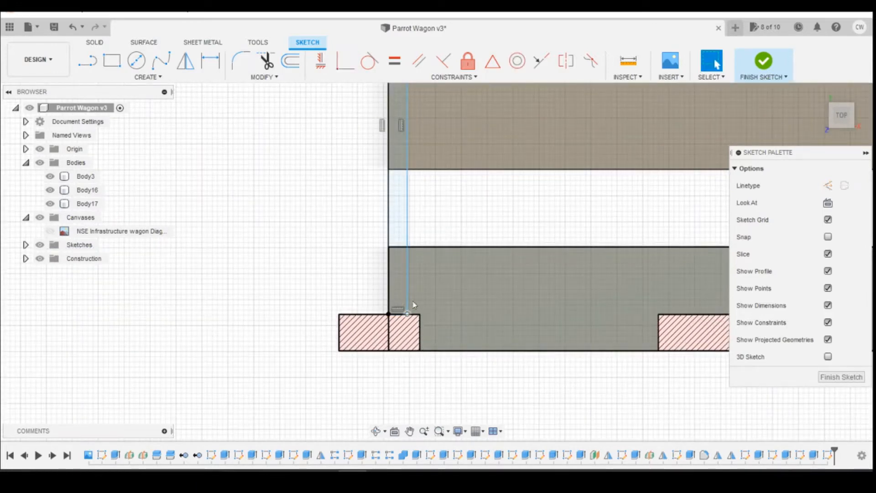
key("l")
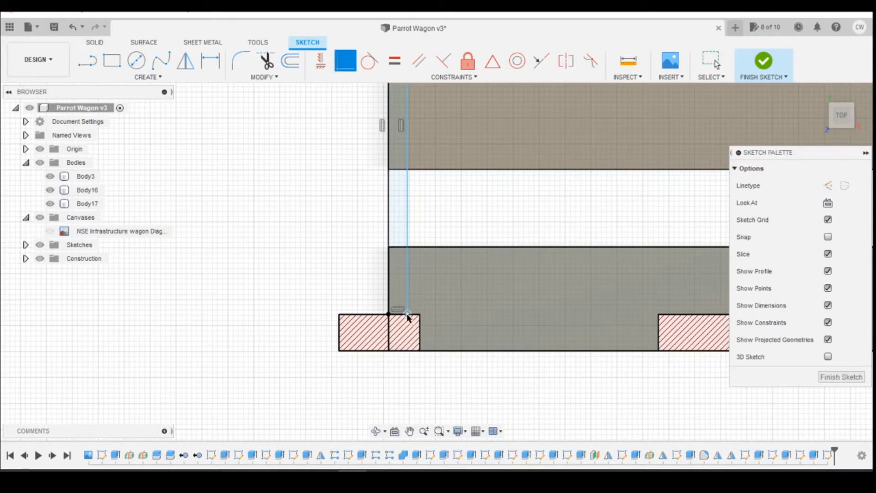
left_click(419, 314)
scroll(420, 314, "down", 1)
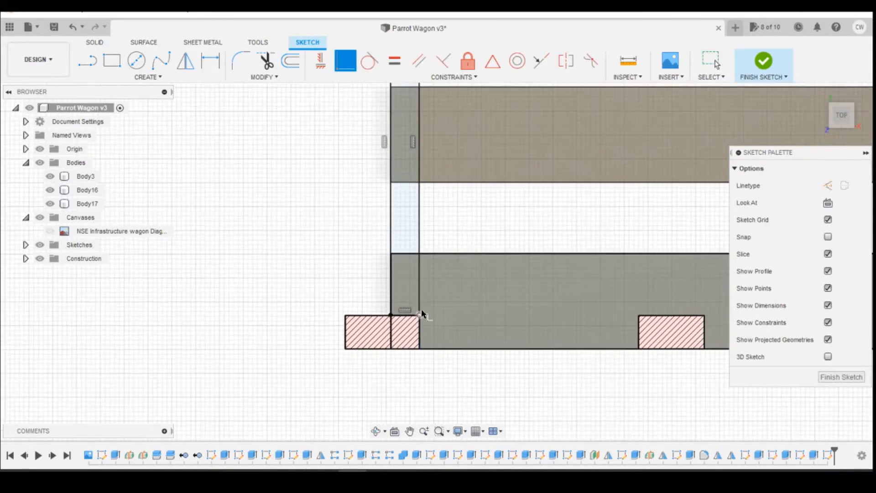
scroll(420, 313, "down", 3)
key("Escape")
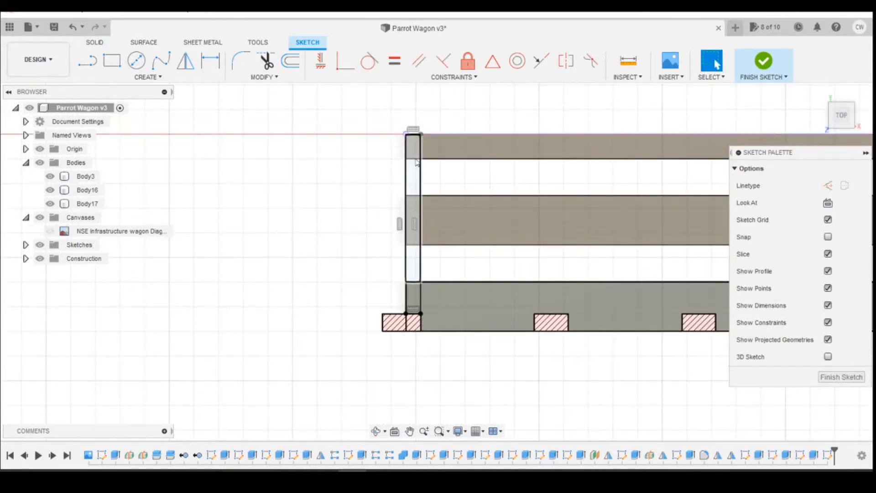
Extrude the narrow rectangle's two profiles across the strip ends by 2 mm as a Join
left_click(417, 162)
left_click(413, 297, "shift")
right_click(414, 293)
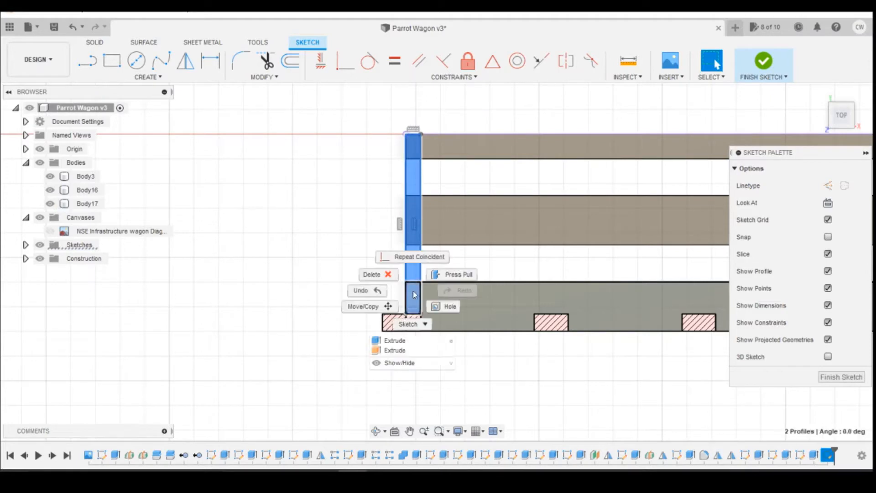
left_click(402, 340)
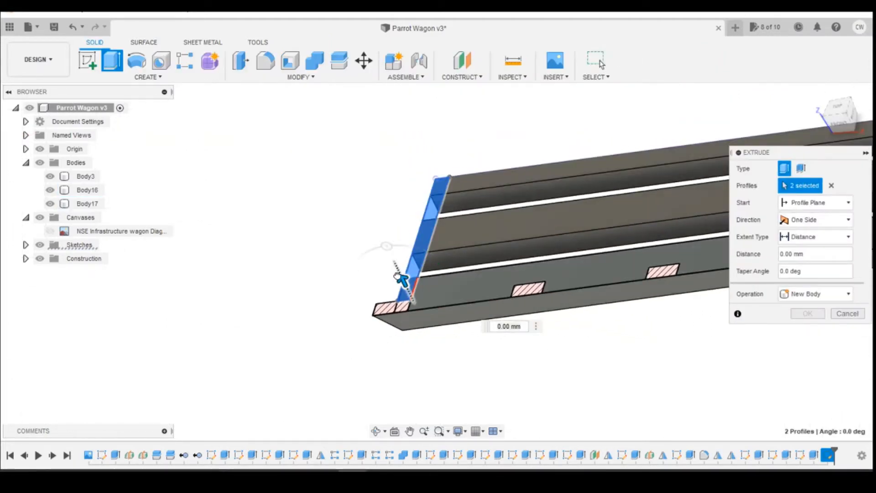
left_click_drag(402, 277, 394, 263)
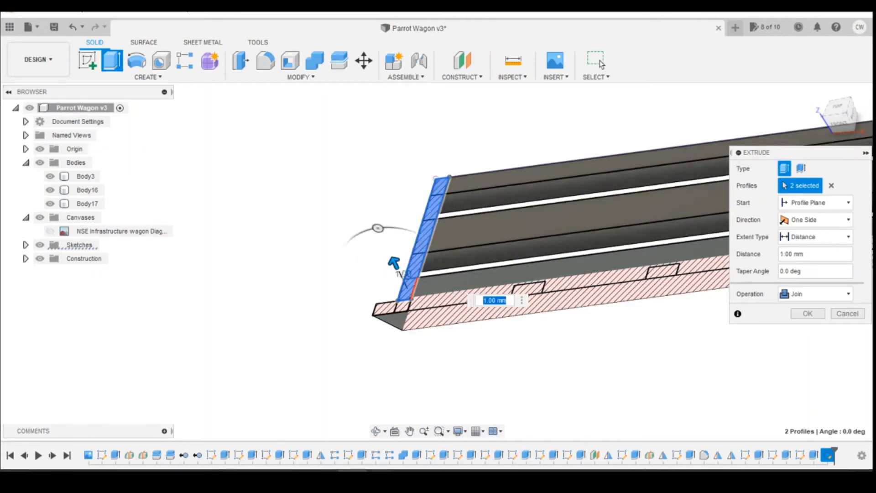
left_click(429, 445)
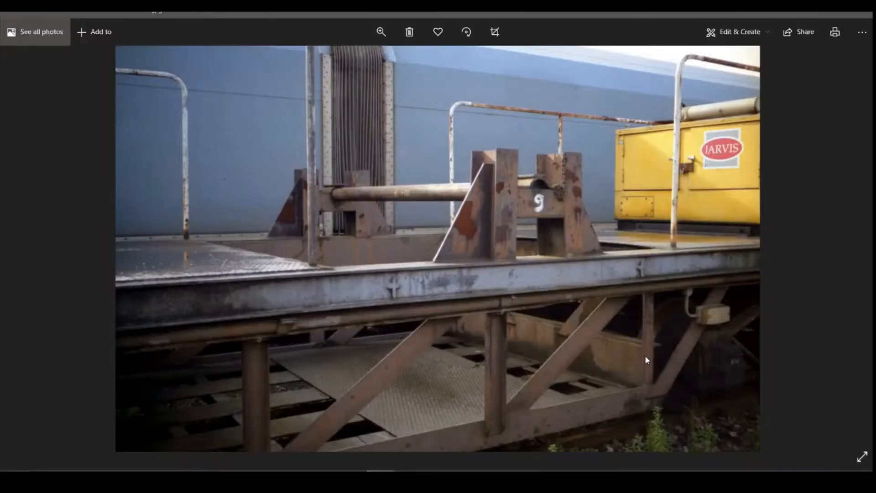
key("alt+Tab")
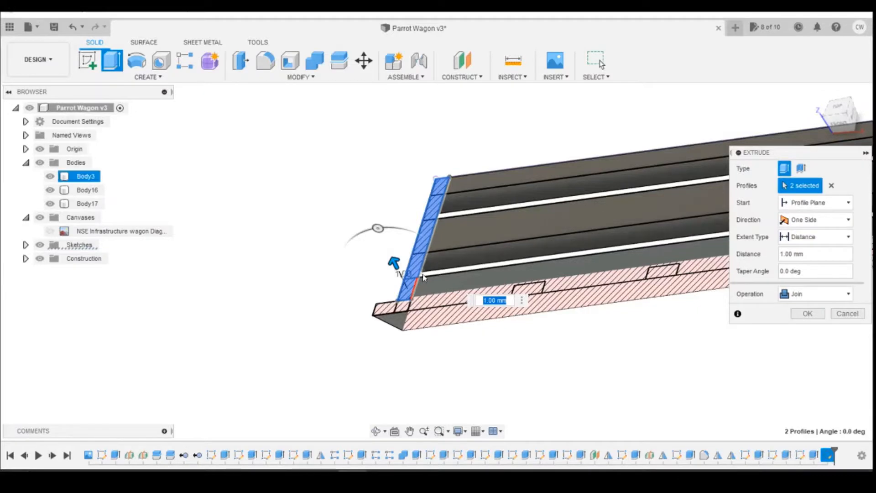
type("2")
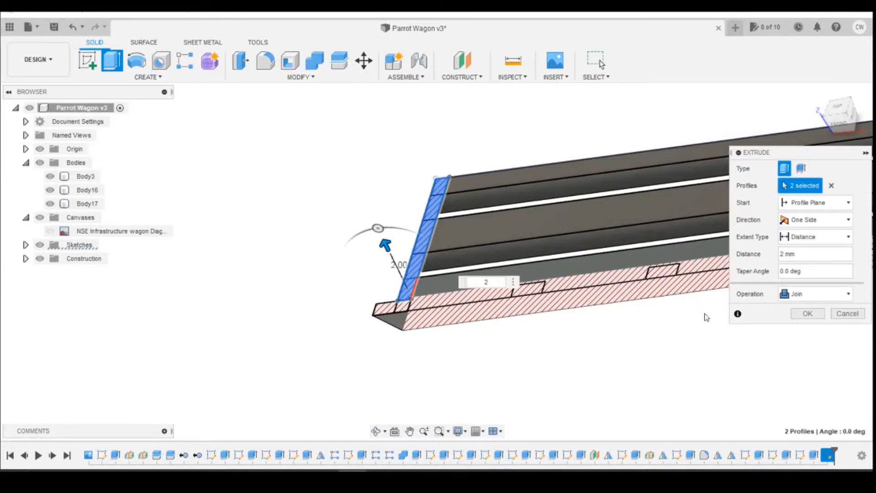
left_click(806, 313)
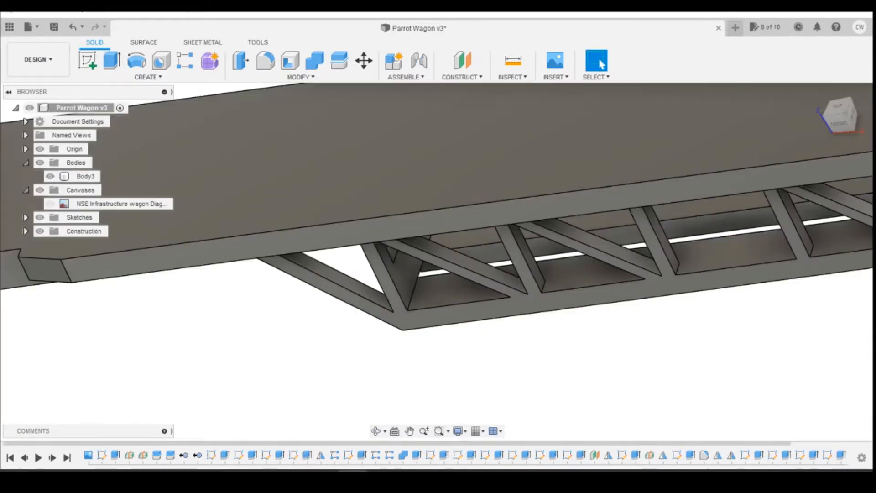
Examine the extruded end plate and the lower deck strips from the front, underside and rear
scroll(721, 267, "down", 2)
left_click_drag(850, 120, 798, 115)
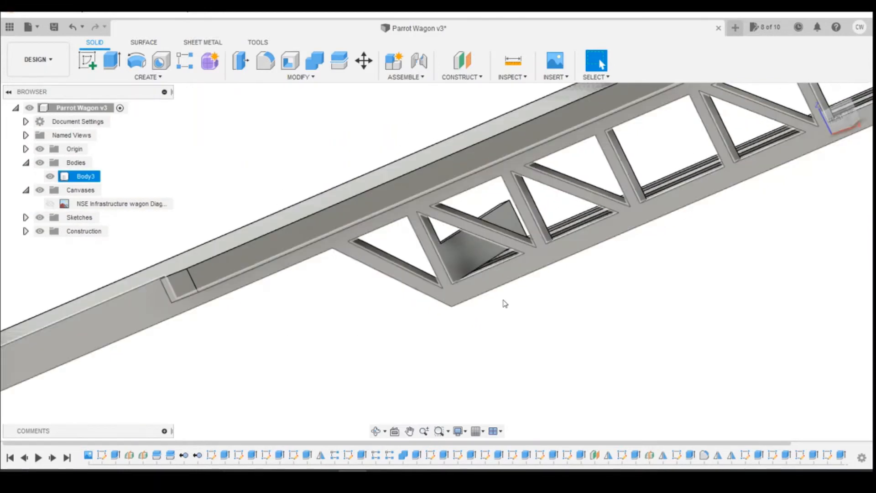
left_click(505, 304)
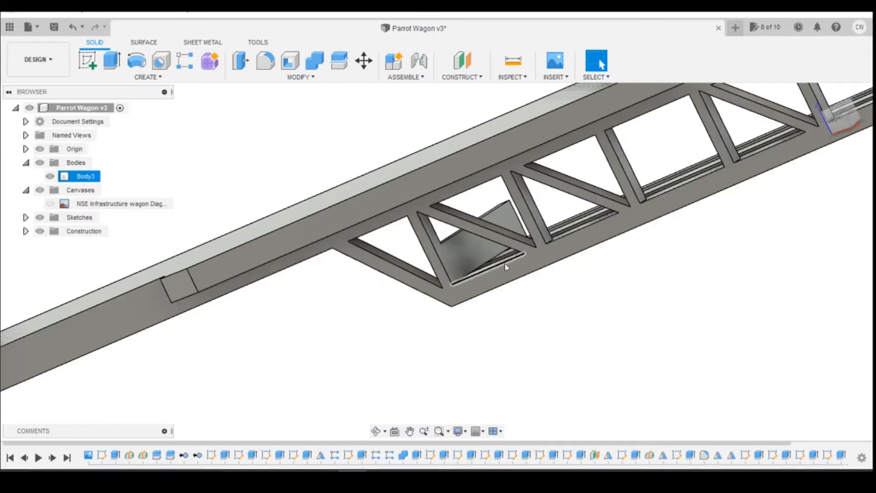
left_click(525, 263)
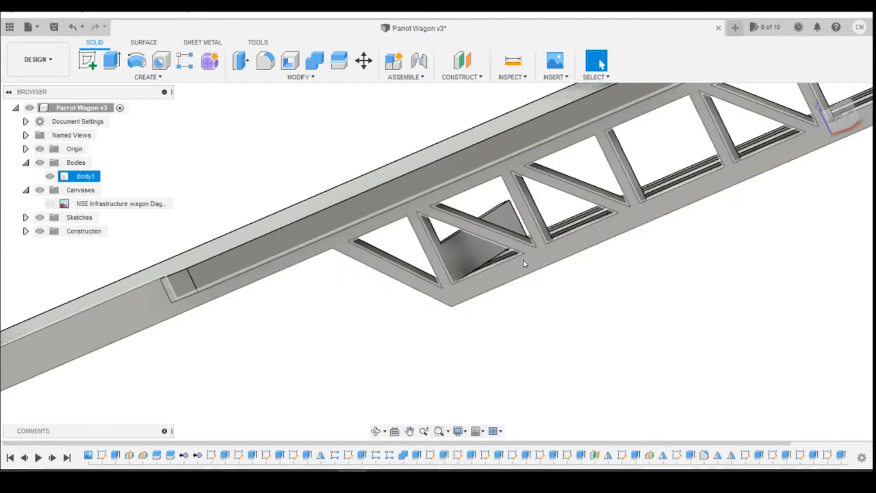
left_click_drag(843, 114, 794, 111)
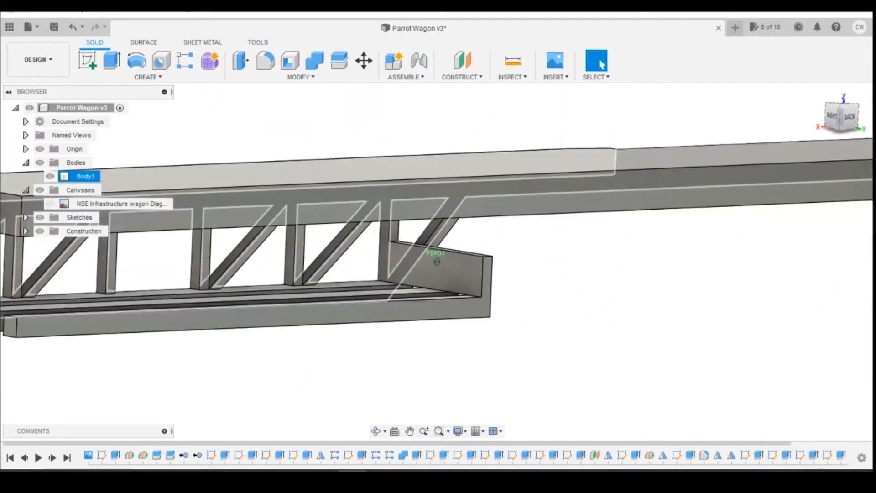
mouse_move(495, 304)
middle_mouse_down("shift")
mouse_move(497, 335)
mouse_move(494, 321)
middle_mouse_up("shift")
scroll(690, 296, "down", 3)
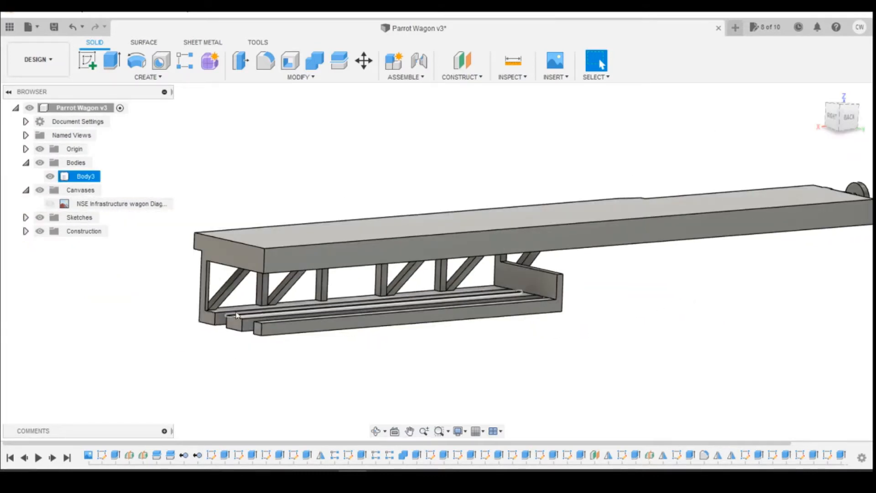
left_click(835, 107)
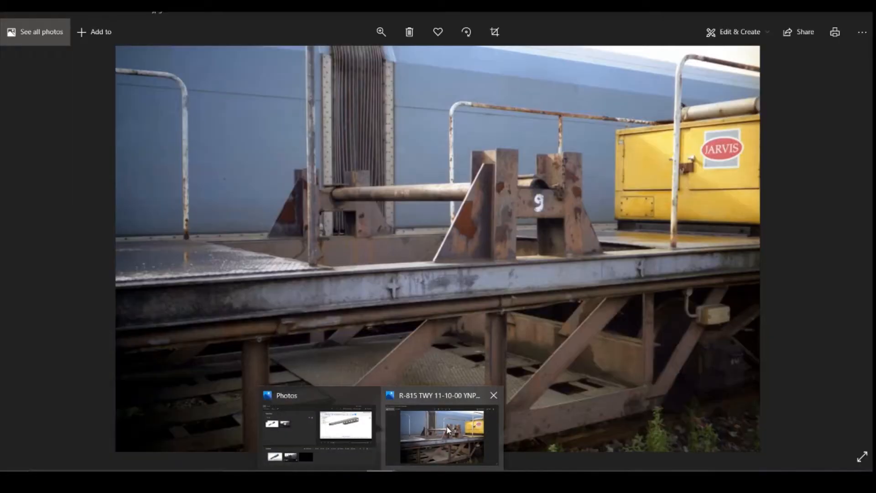
Switch to Photos and examine the cable wagon reference photos for the lower deck and truss details, returning to Fusion 360 when done
left_click(305, 442)
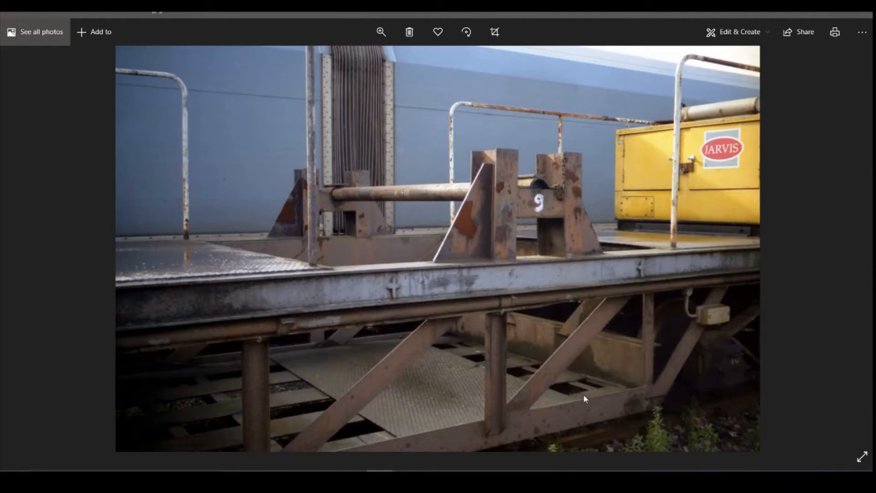
key("Right")
key("Right")
key("Right")
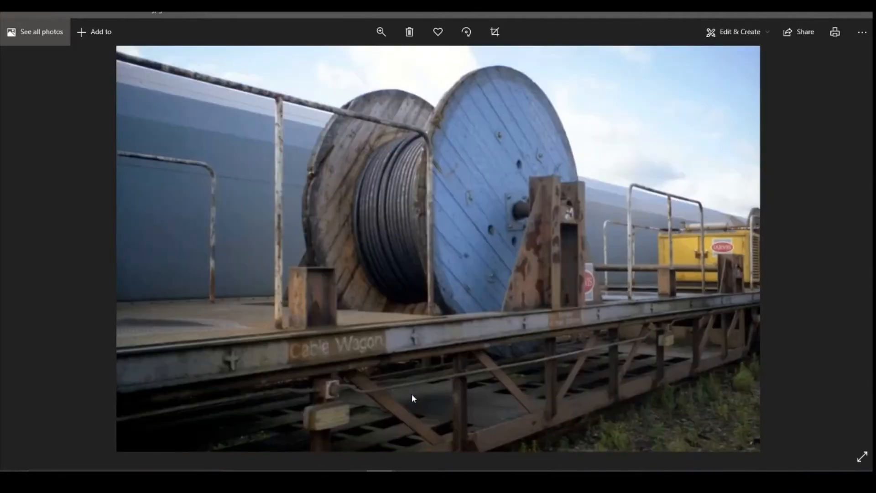
key("Left")
key("Right")
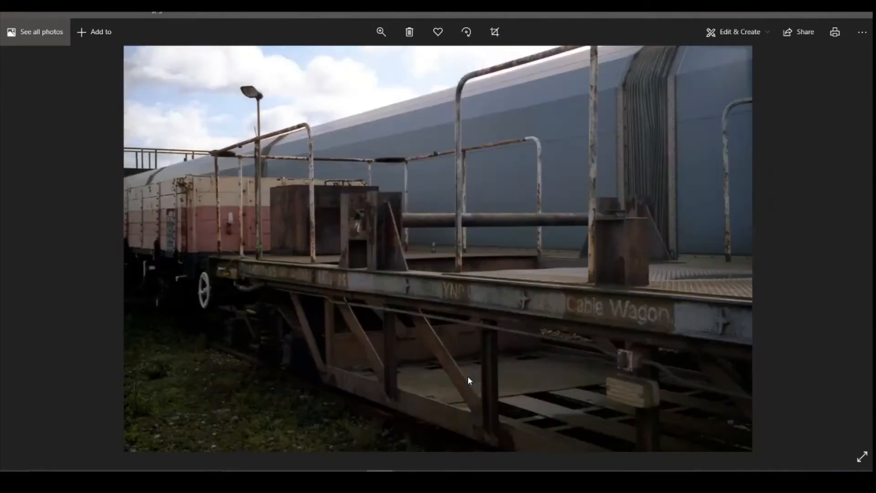
key("Right")
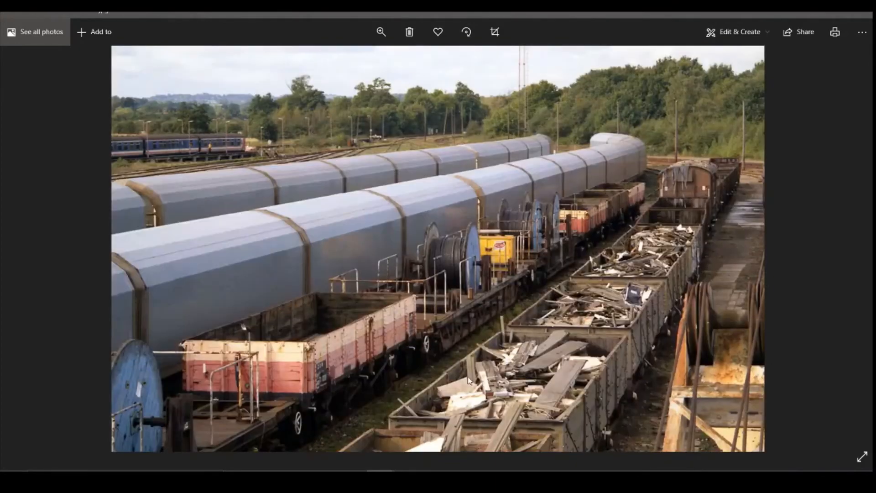
key("Right")
key("Right")
key("Right")
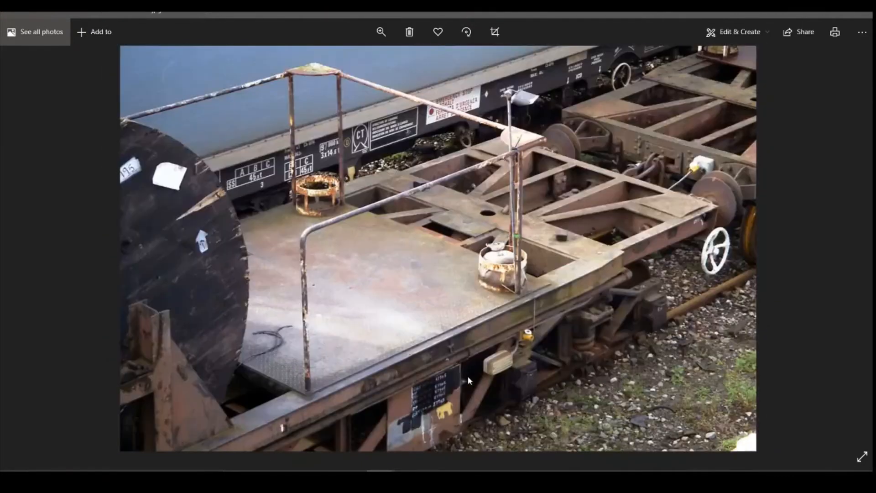
key("Right")
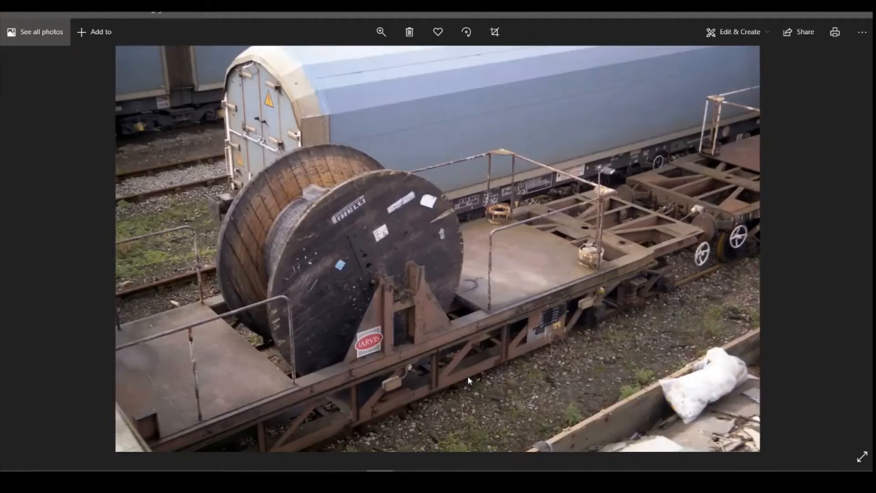
key("Right")
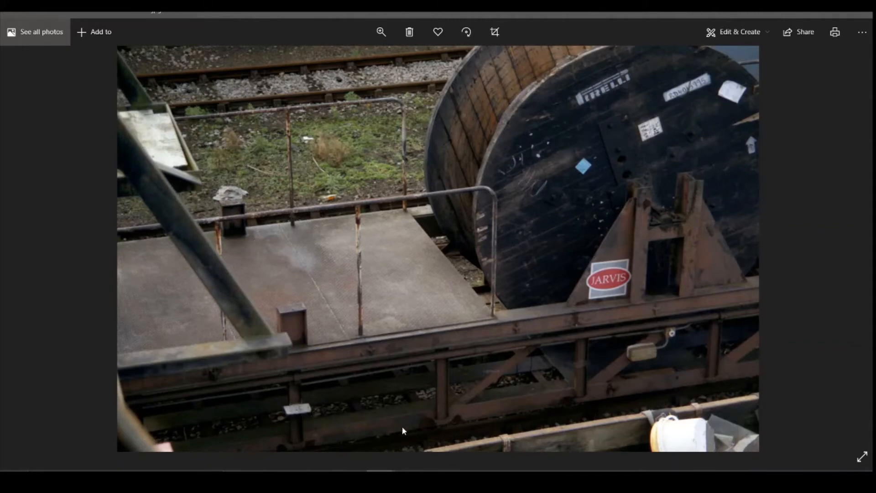
key("Right")
key("Right")
key("Right")
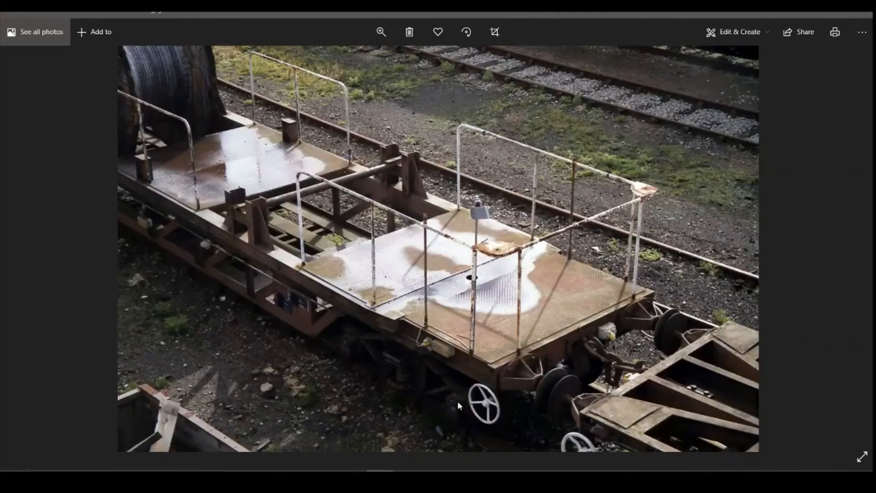
key("Right")
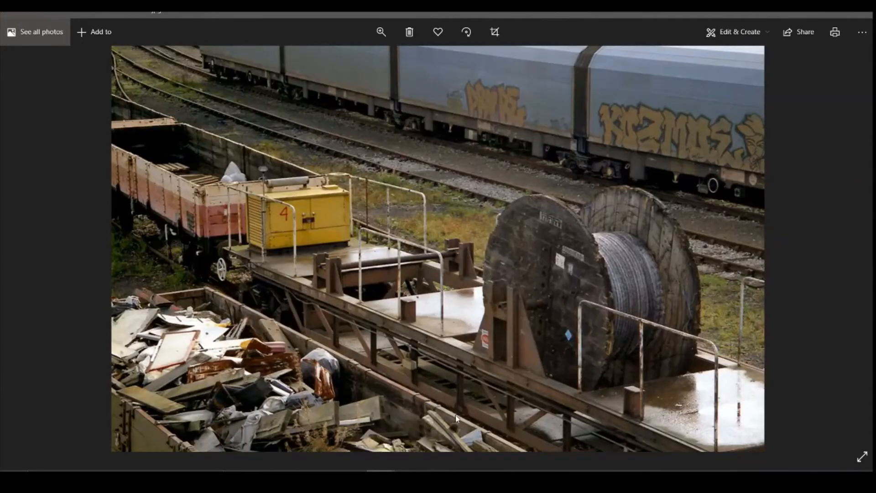
key("Right")
key("Right")
key("Right")
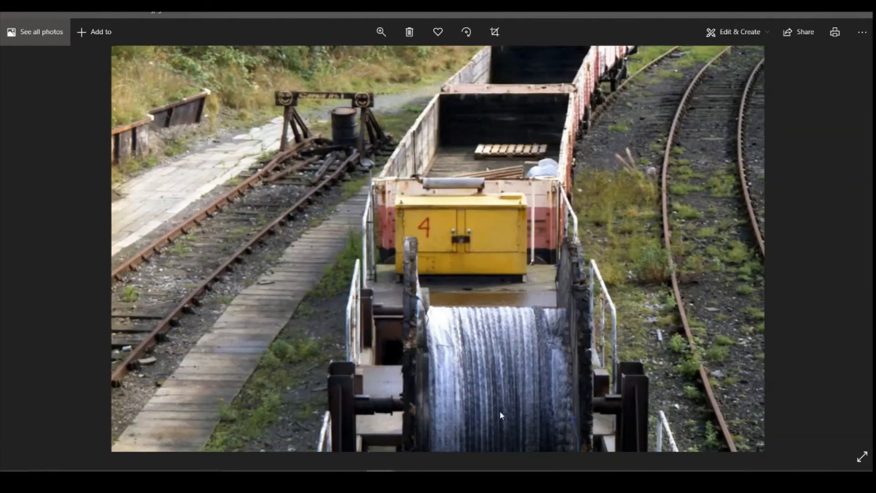
key("Right")
key("Right")
key("Right")
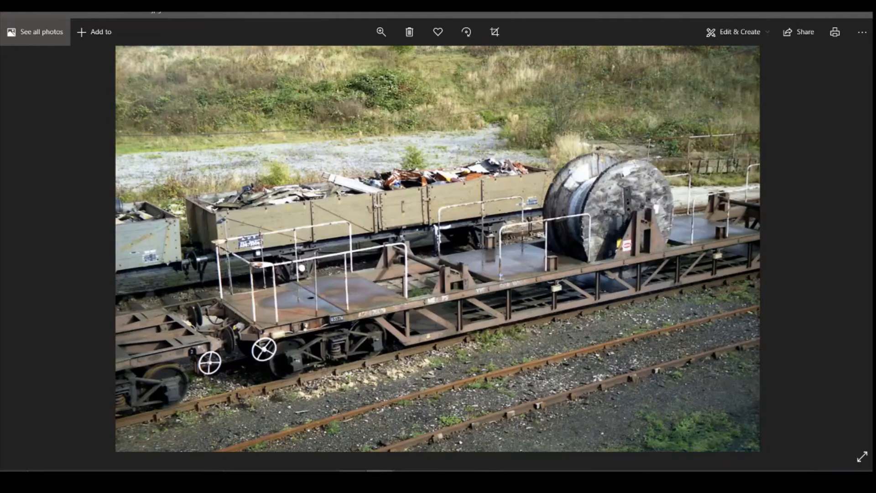
left_click(352, 479)
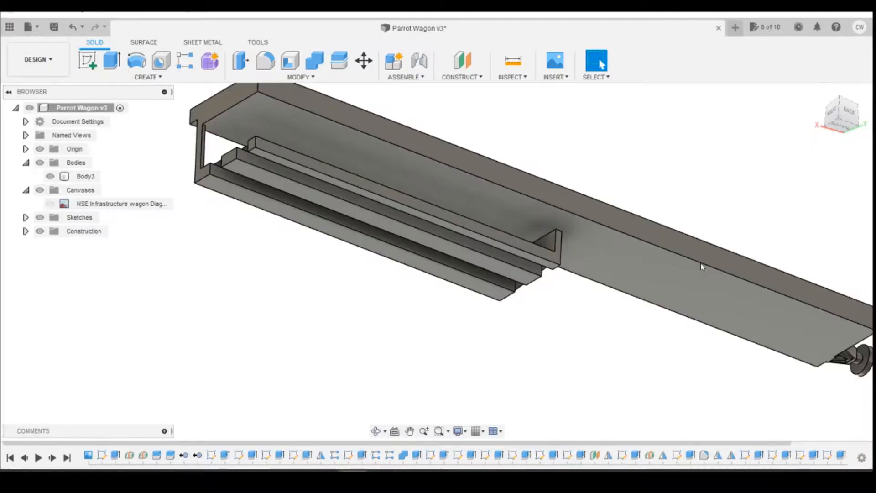
Start a sketch on the long rear-facing side of a lower deck strip and enable the Slice view
left_click_drag(853, 113, 811, 152)
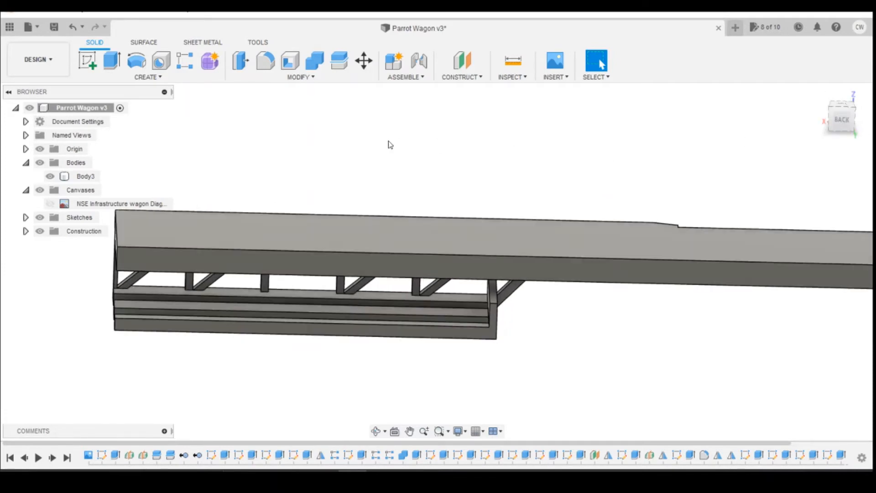
left_click(93, 58)
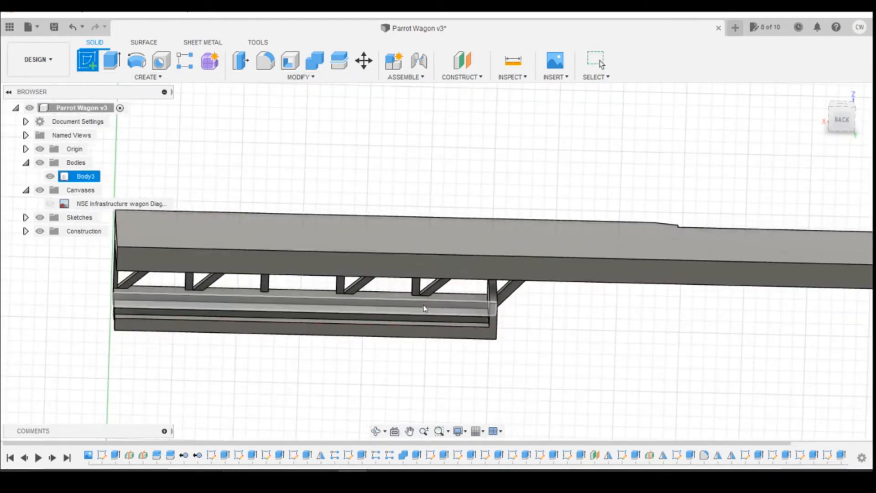
left_click(425, 308)
scroll(442, 275, "up", 3)
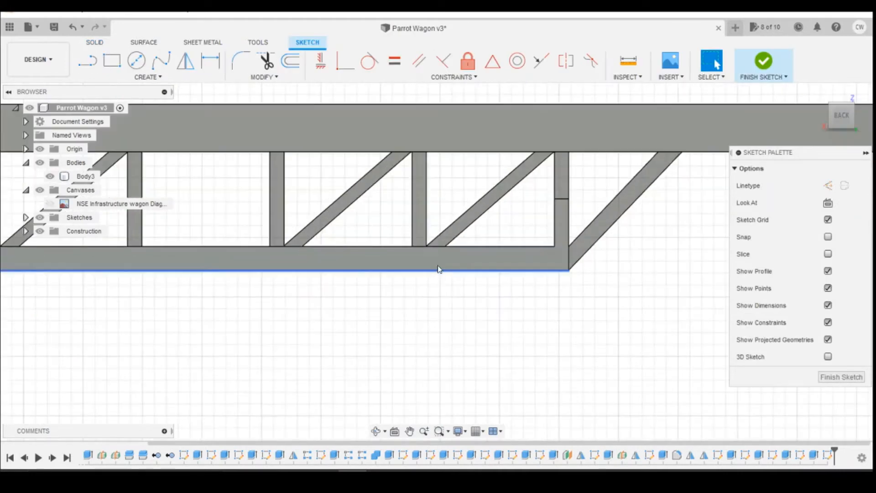
left_click(828, 254)
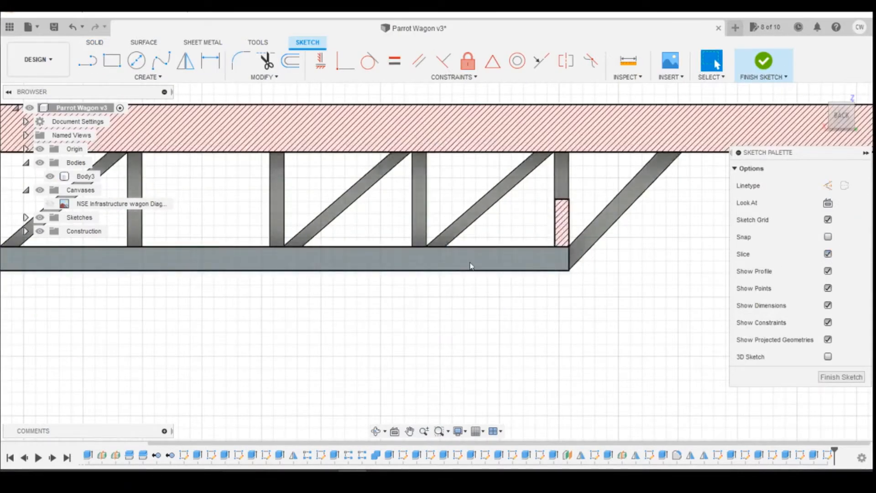
Draw a 0.5 by 1 mm rectangle across the strip's height, on the inboard side of the second truss upright from the end
left_click(110, 62)
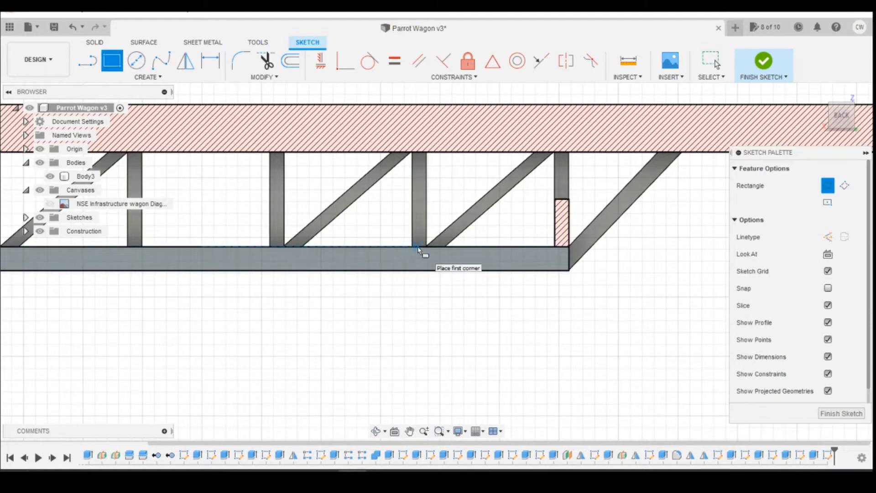
left_click(400, 247)
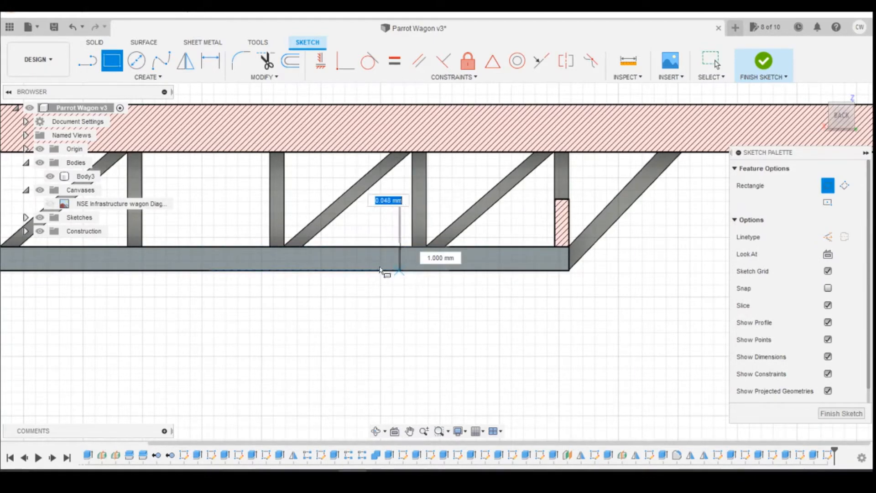
type("0.5")
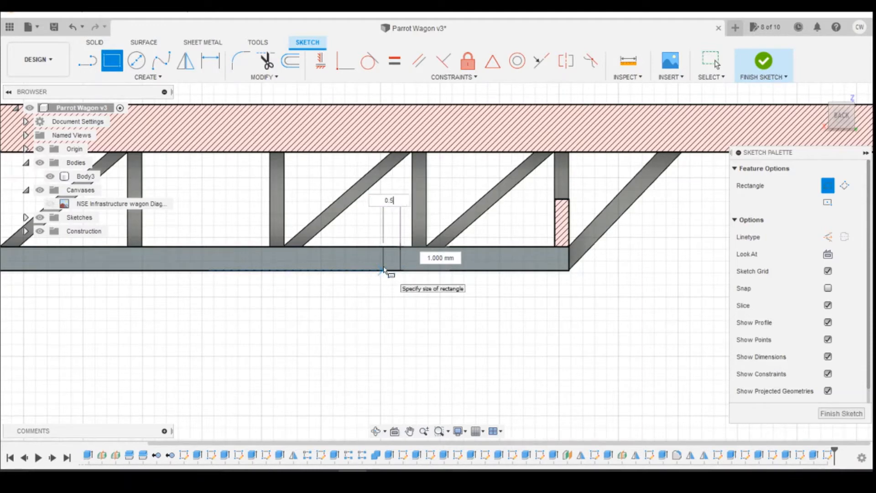
key("Tab")
type("1")
key("Return")
key("Escape")
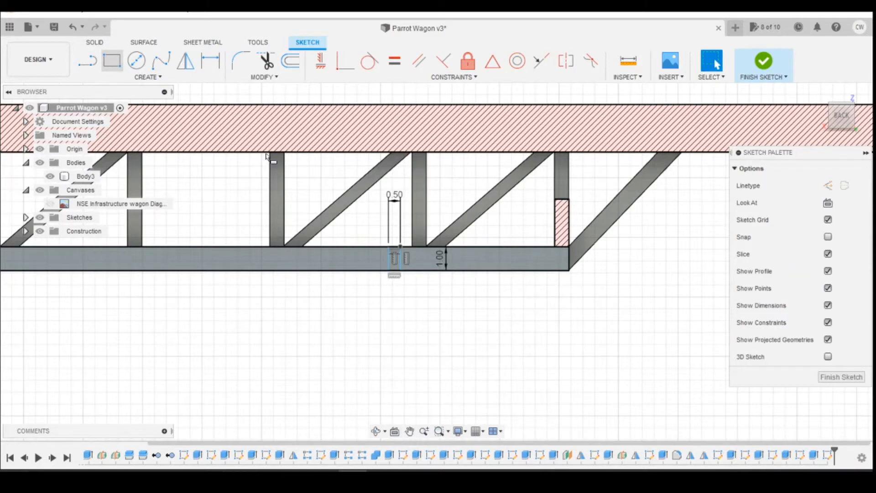
Add another 0.5 by 1 mm rectangle across the strip's height on the end-plate side of the same upright
left_click(462, 247)
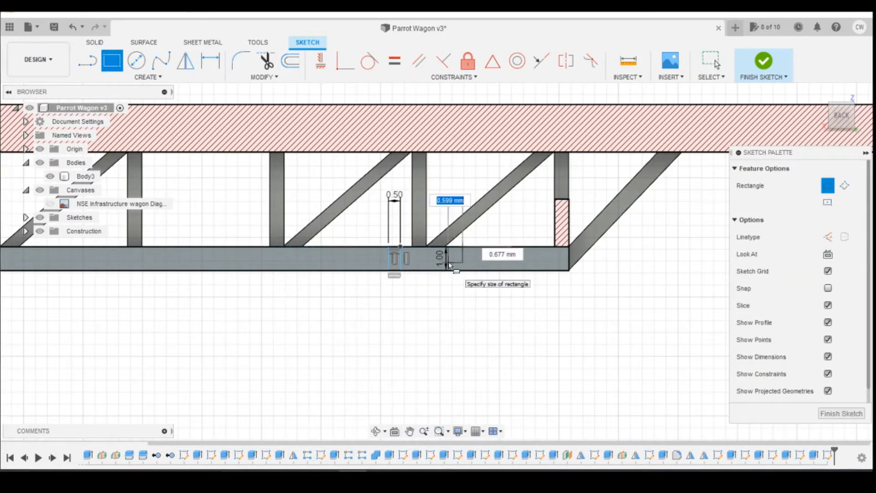
type("0.5")
key("Tab")
type("1")
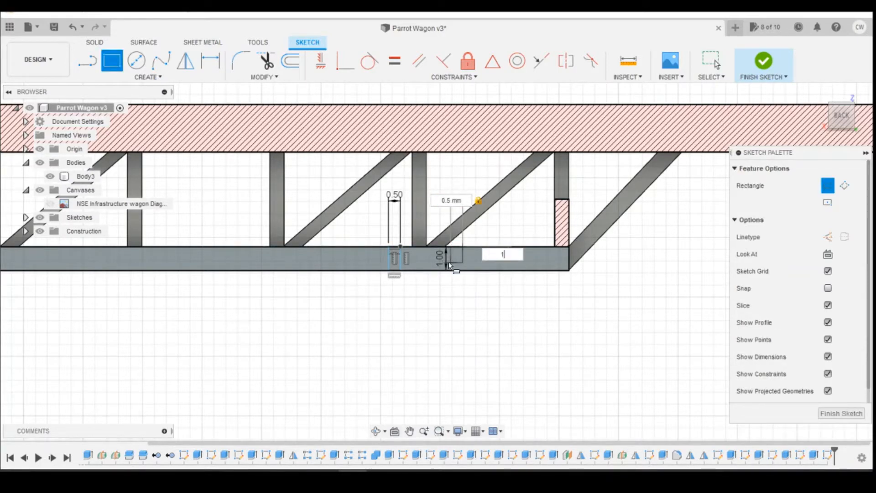
key("Return")
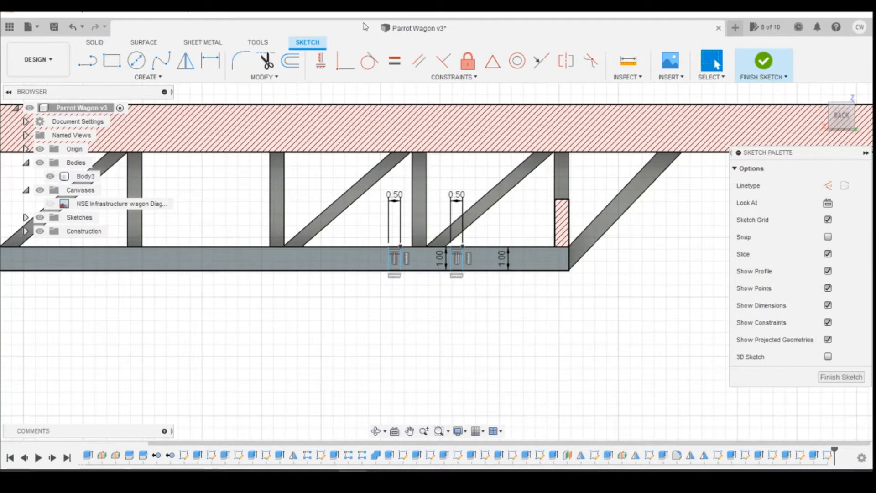
Dimension the inboard rectangle 0.8 mm from the upright's nearer edge
key("r")
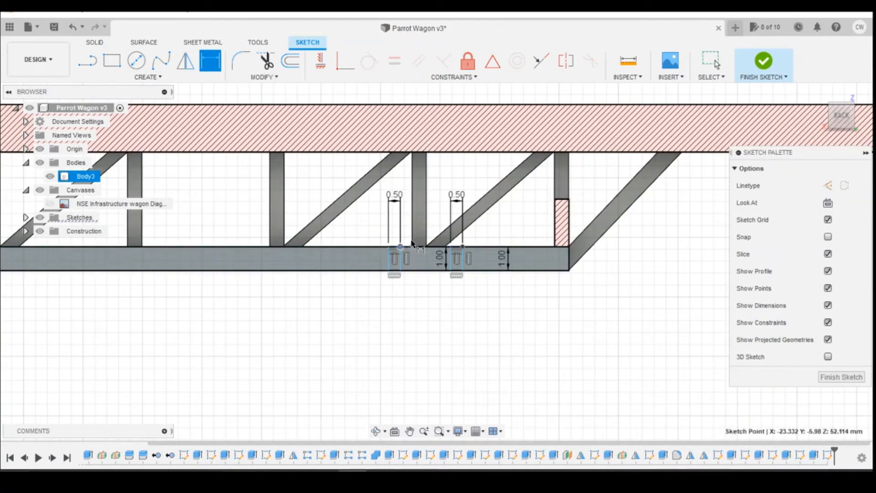
left_click(412, 242, "ctrl")
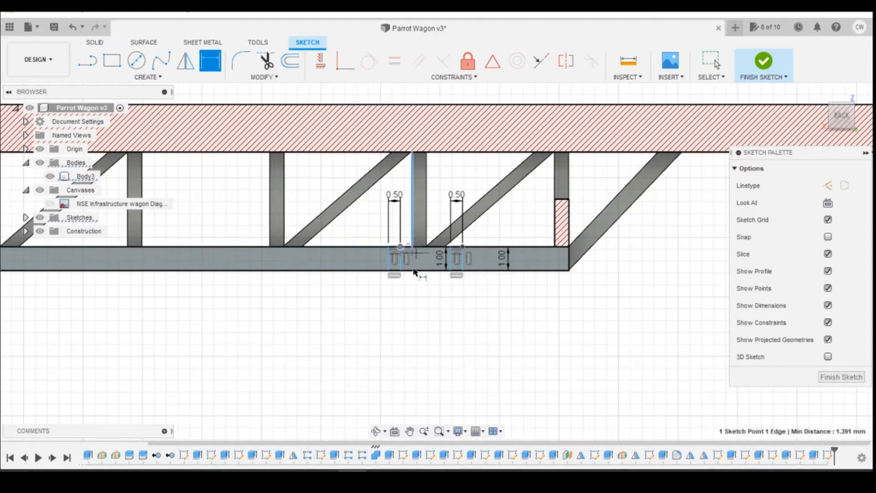
left_click(415, 310)
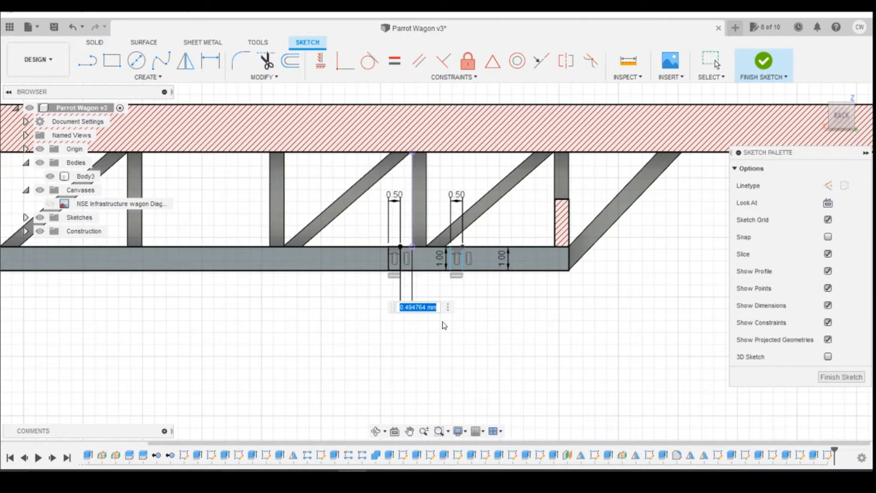
type("0.8")
key("Return")
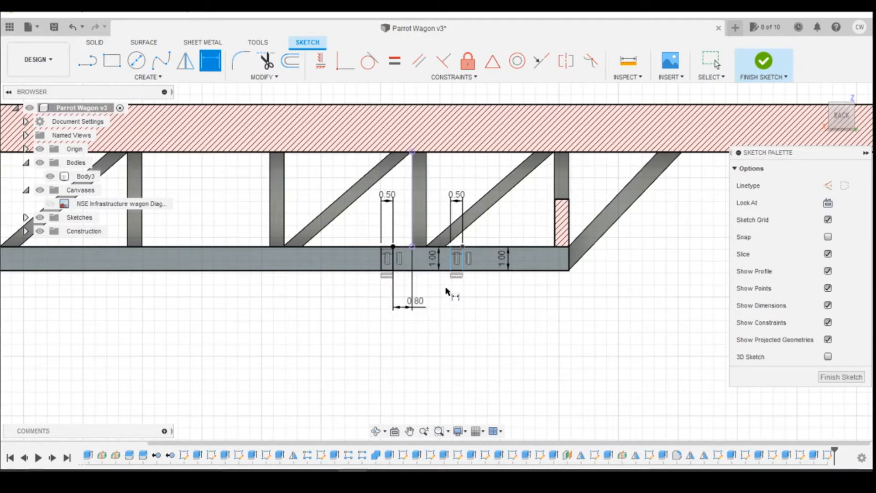
Dimension the end-side rectangle 0.8 mm from the upright's other edge
left_click(451, 247)
left_click(426, 242)
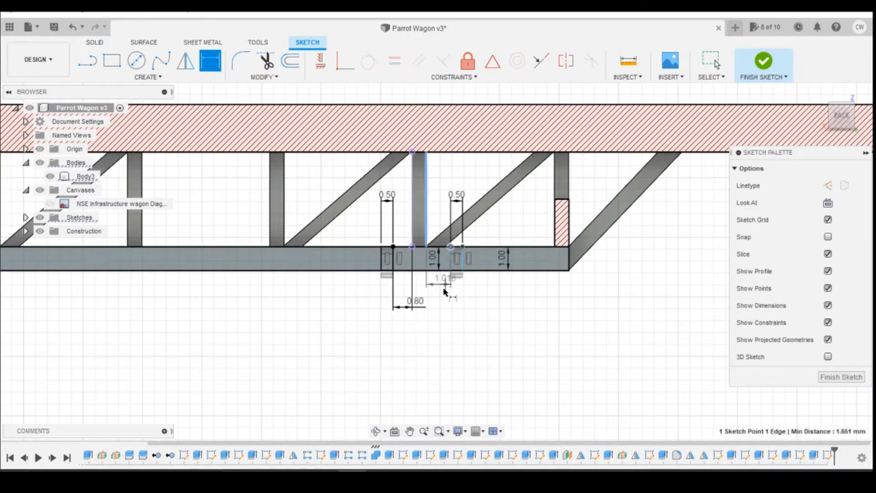
left_click(456, 333)
type("0")
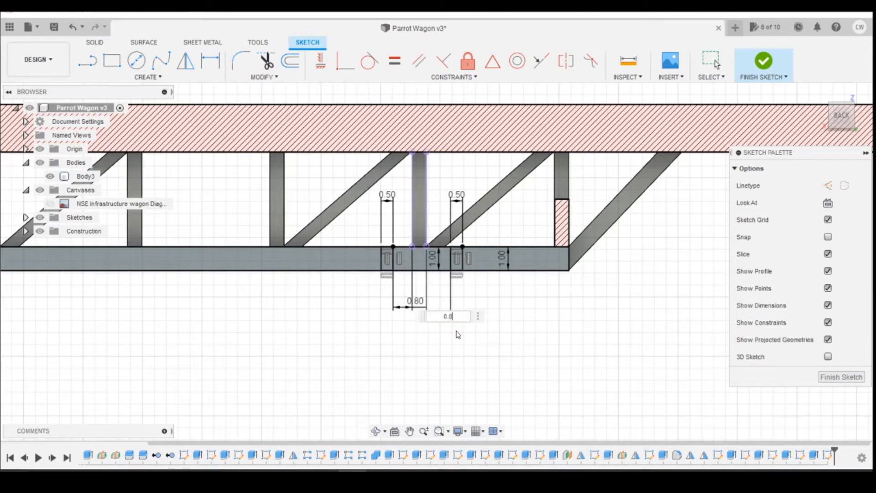
type(".8")
key("Return")
scroll(454, 292, "up", 2)
key("Escape")
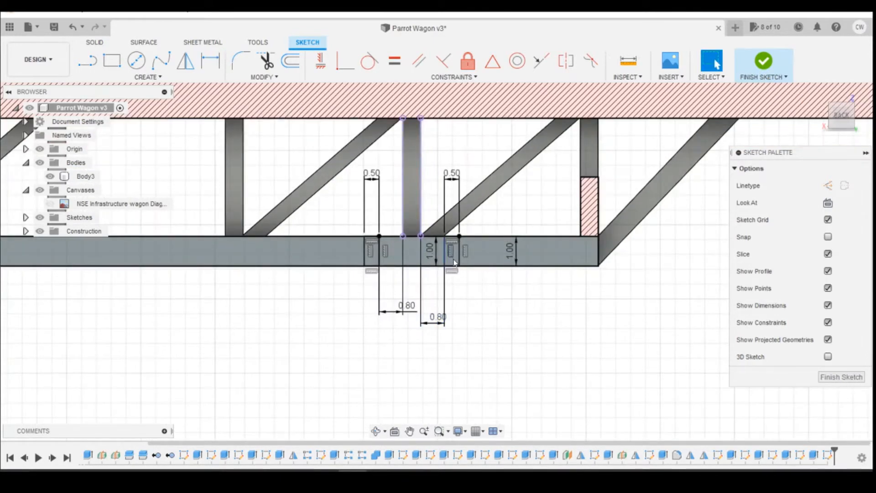
Extrude the two small rectangle profiles 0.5 mm outward from the strip as a Join
left_click(453, 260)
left_click(371, 261, "ctrl")
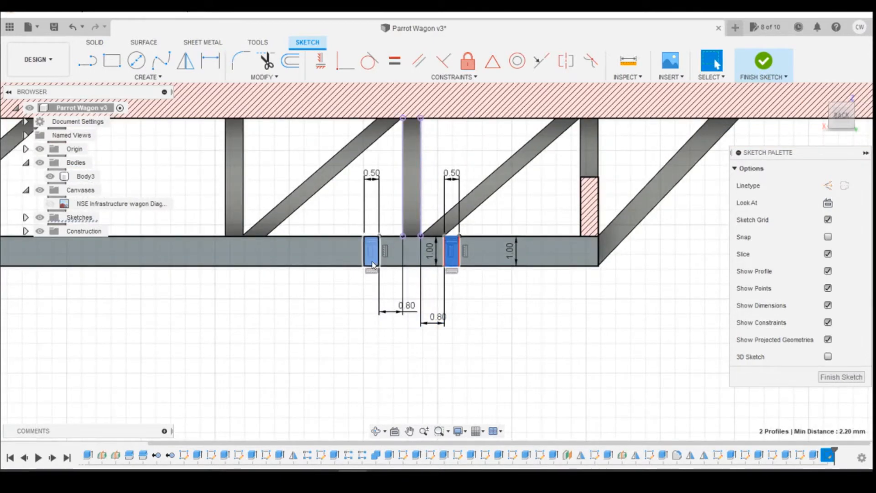
right_click(372, 261)
left_click(415, 243)
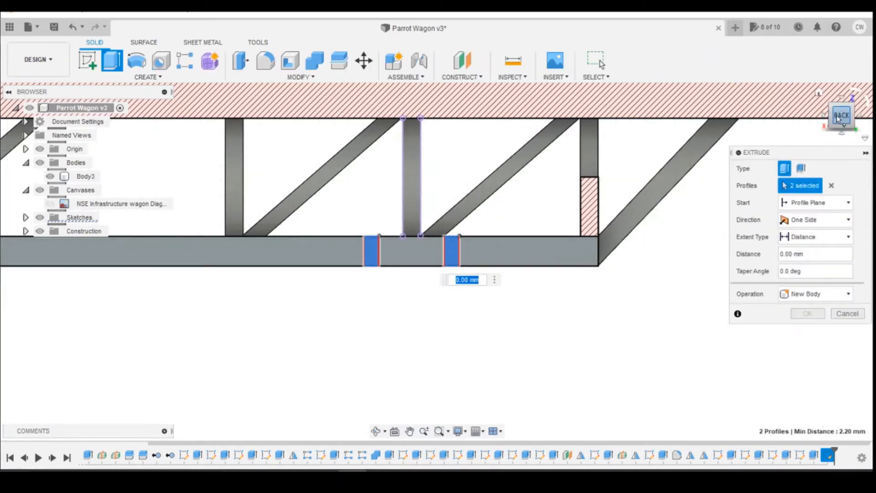
left_click_drag(840, 120, 845, 127)
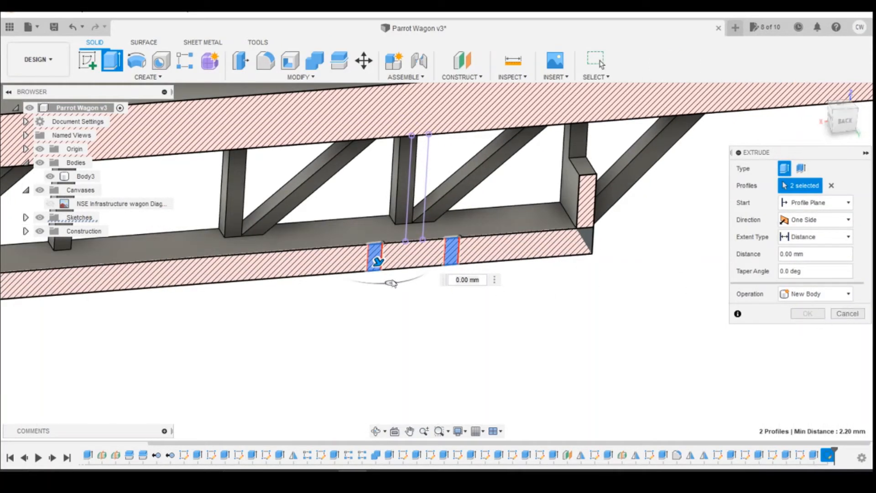
left_click_drag(379, 263, 383, 268)
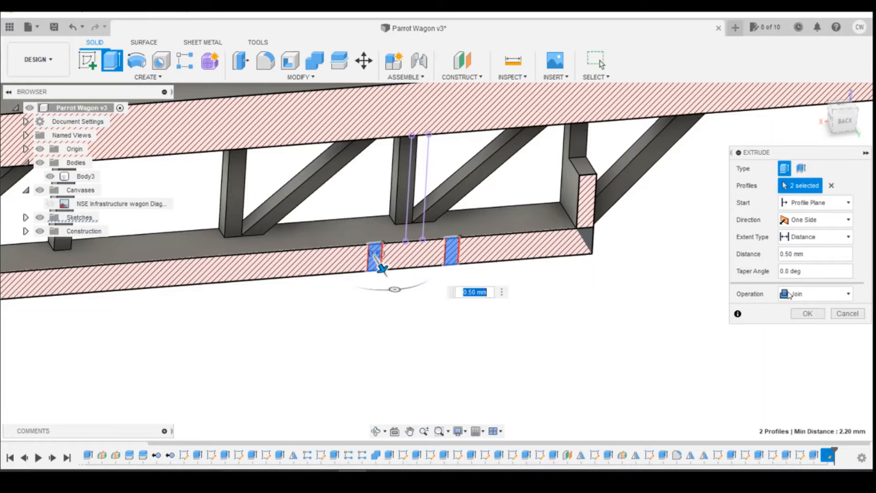
left_click(807, 314)
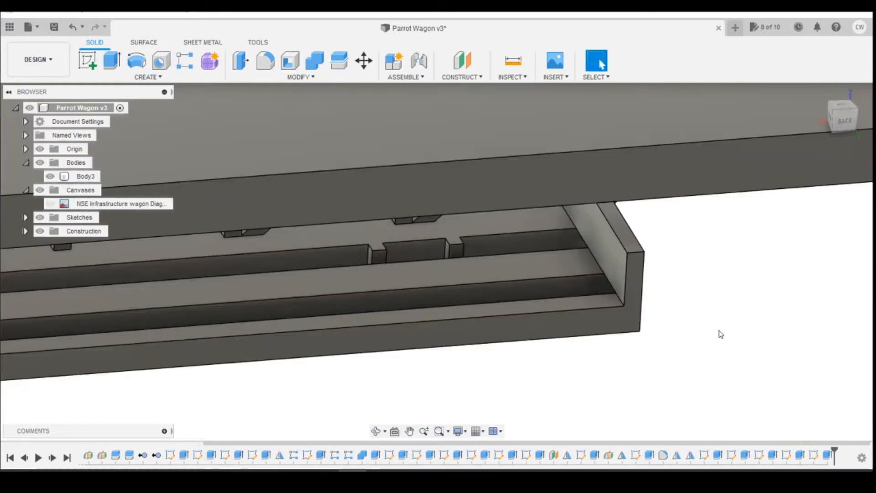
Lengthen the two-profile extrusion to 5.98 mm across the remaining deck strips, checking the wagon reference photo before confirming
right_click(832, 459)
left_click(802, 342)
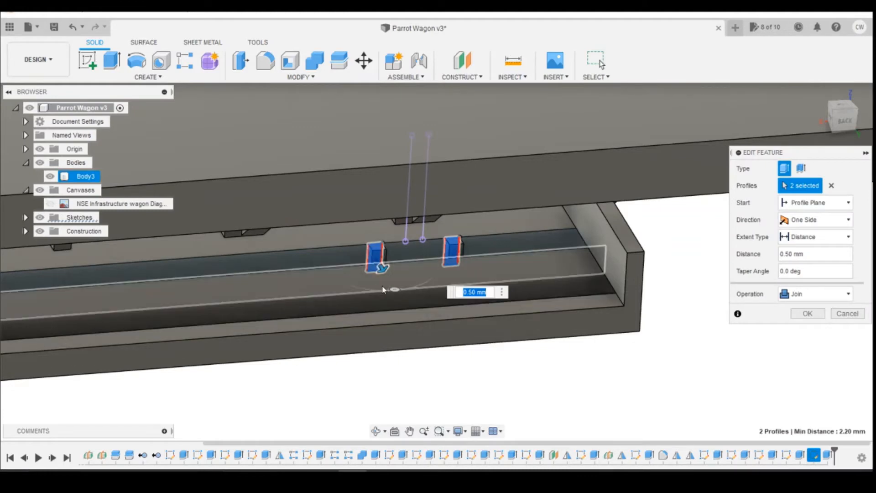
left_click_drag(384, 290, 466, 399)
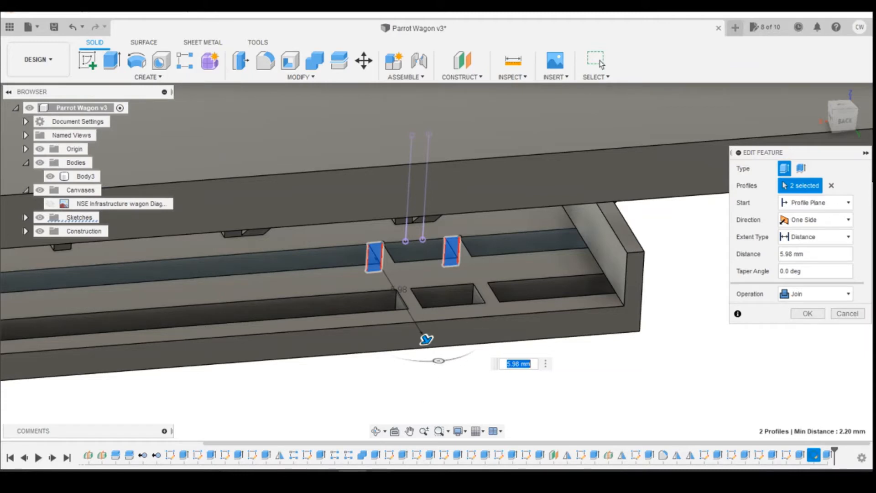
left_click(454, 442)
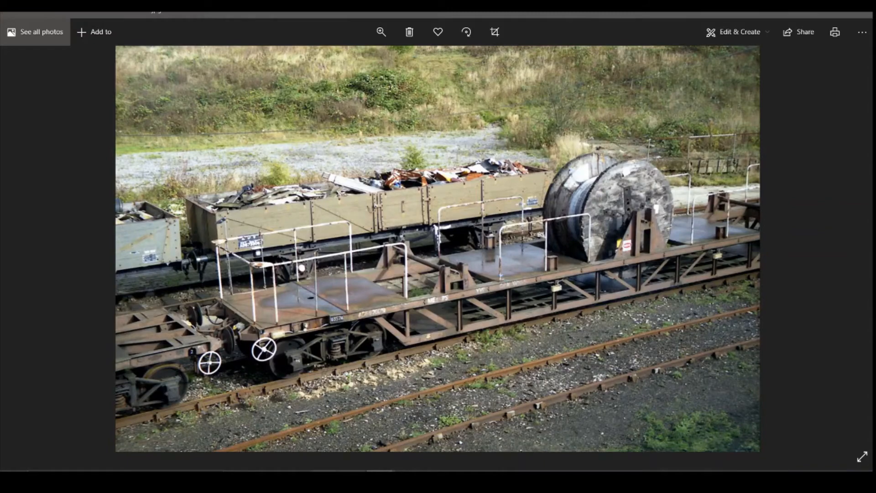
left_click(354, 429)
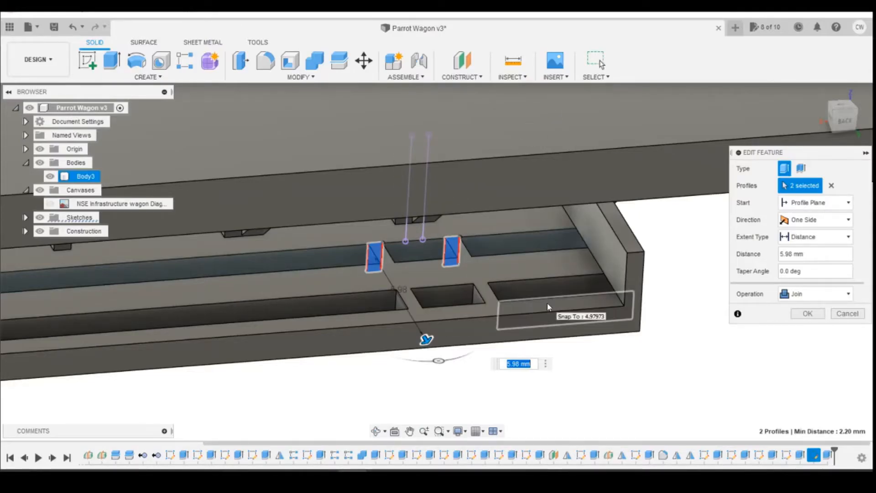
left_click(808, 314)
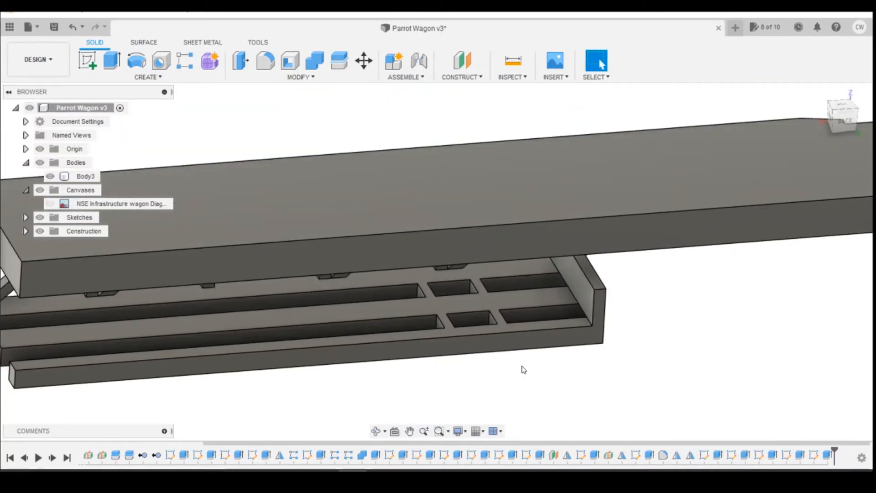
scroll(524, 370, "down", 1)
left_click(850, 125)
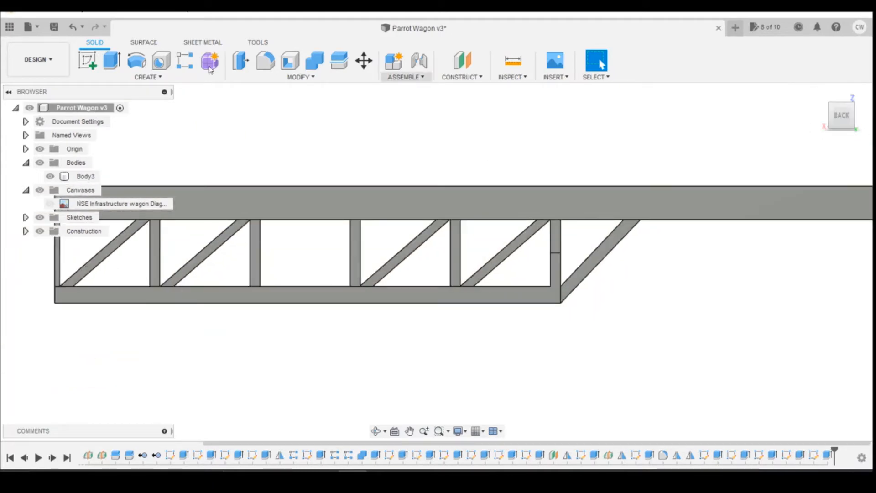
left_click(185, 61)
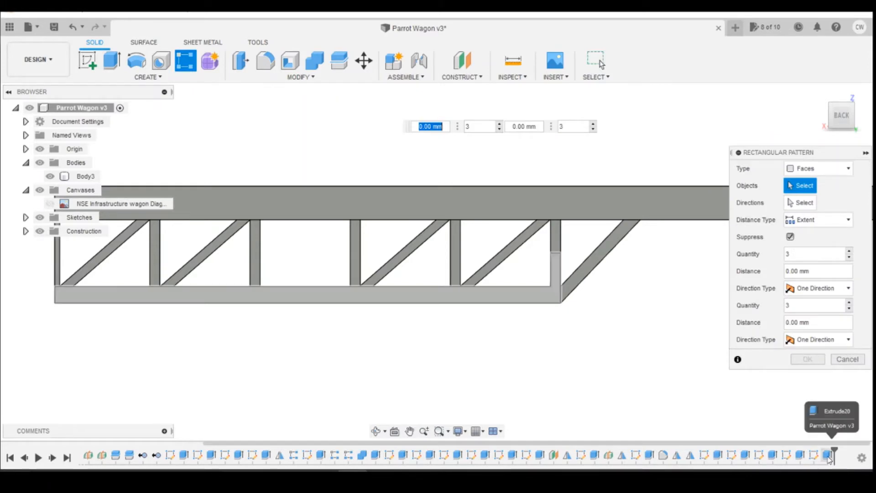
left_click(820, 169)
left_click(814, 209)
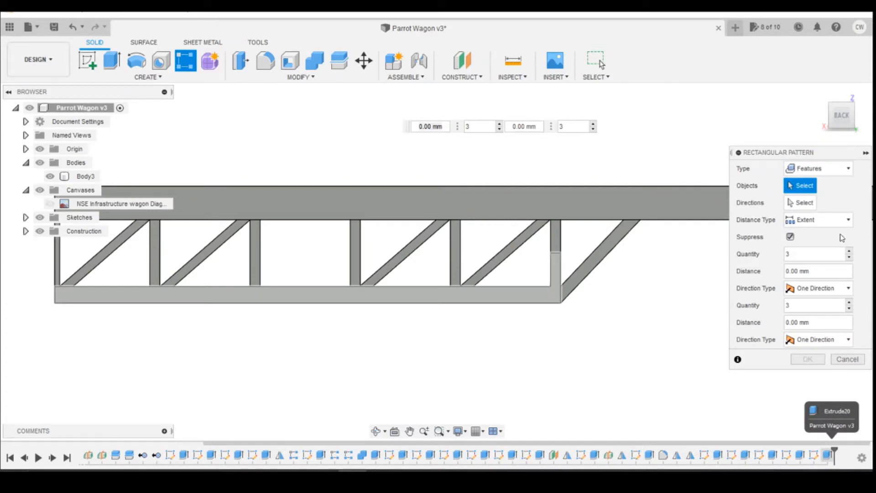
left_click(841, 103)
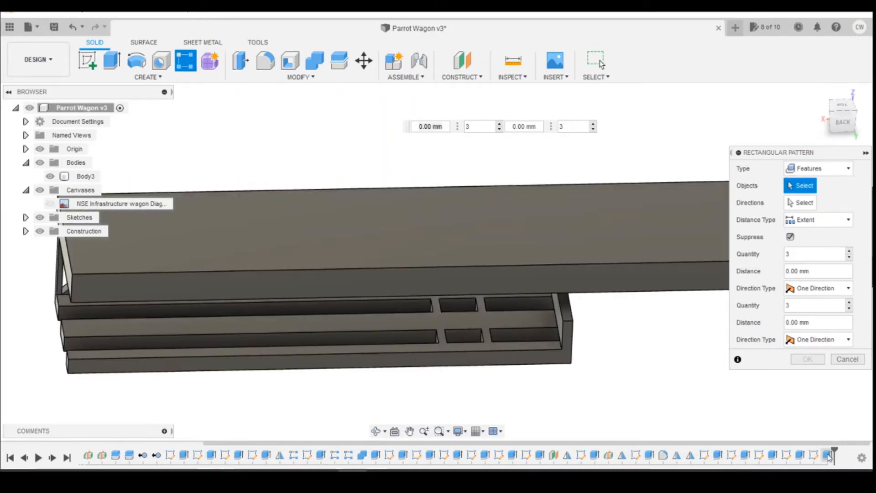
left_click(849, 360)
Change the cross-member extrusion's operation from Join to New Body
right_click(828, 458)
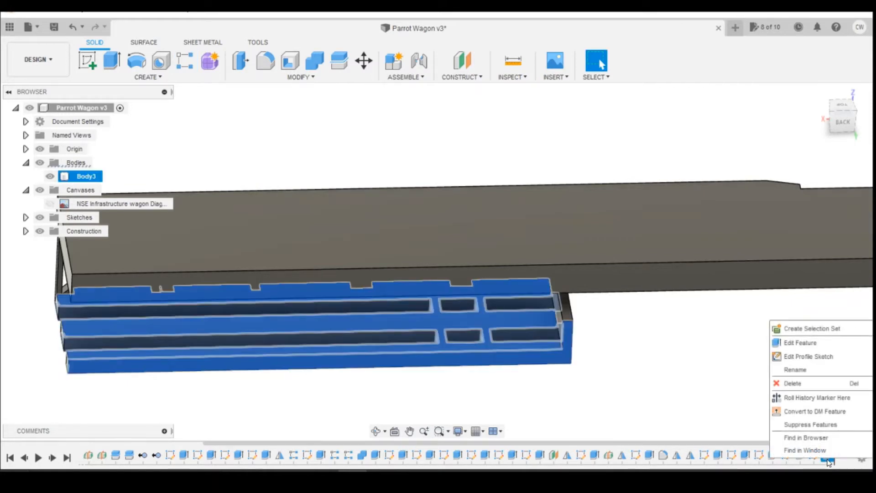
left_click(800, 342)
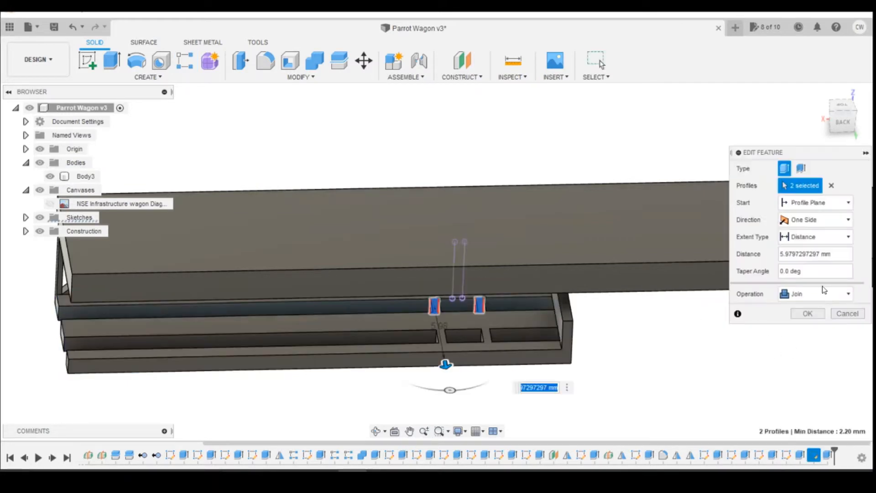
left_click(825, 293)
left_click(815, 348)
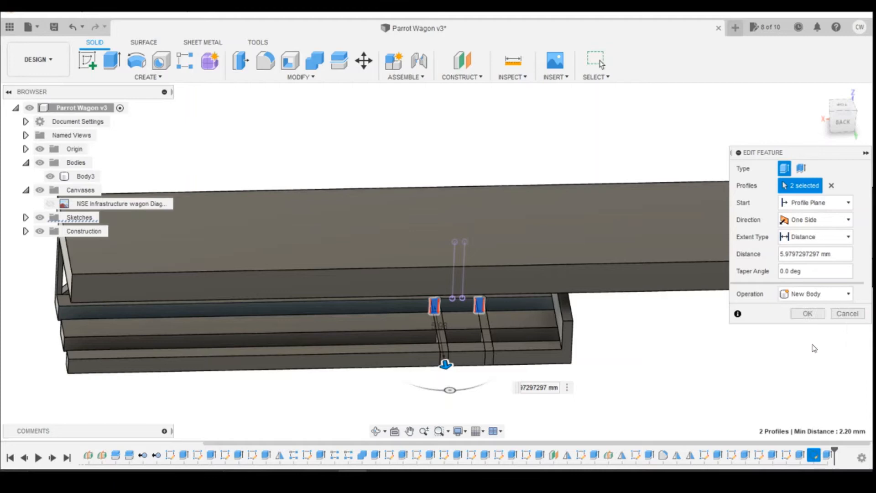
left_click(816, 318)
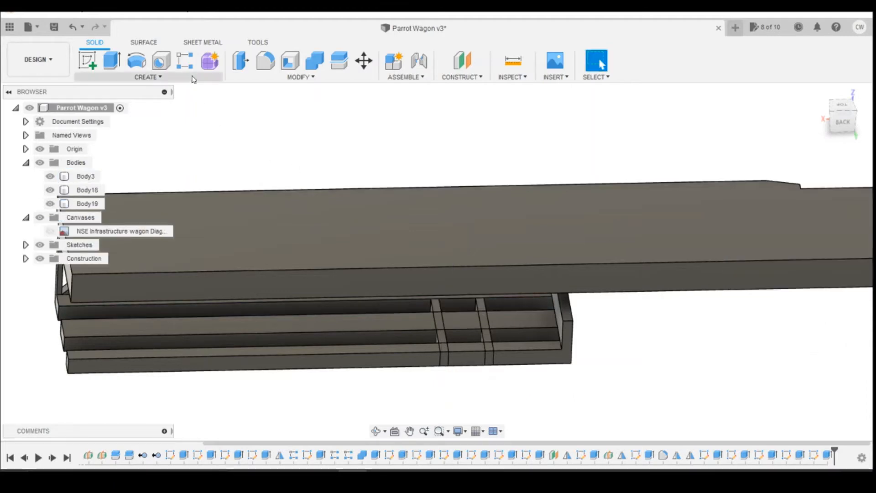
Start a rectangular pattern of the cross-member extrusion feature along the lower deck's long edge, with a quantity of 5
left_click(185, 60)
left_click(833, 170)
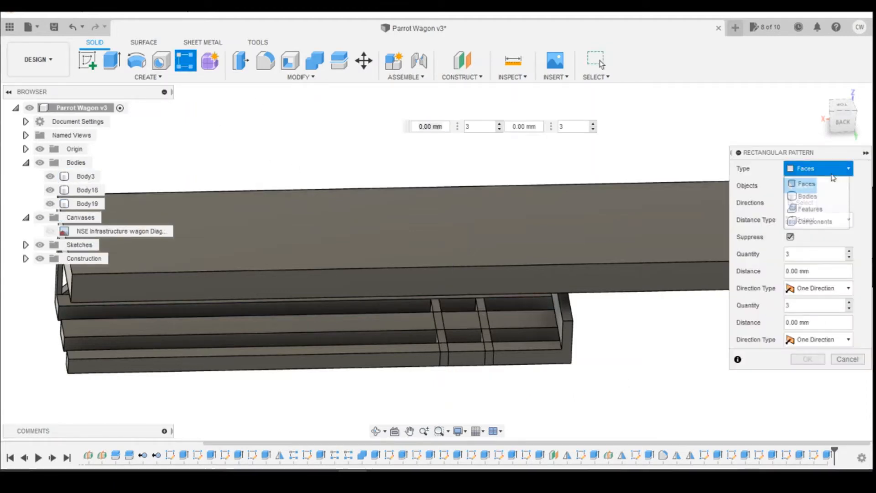
left_click(811, 209)
left_click(827, 456)
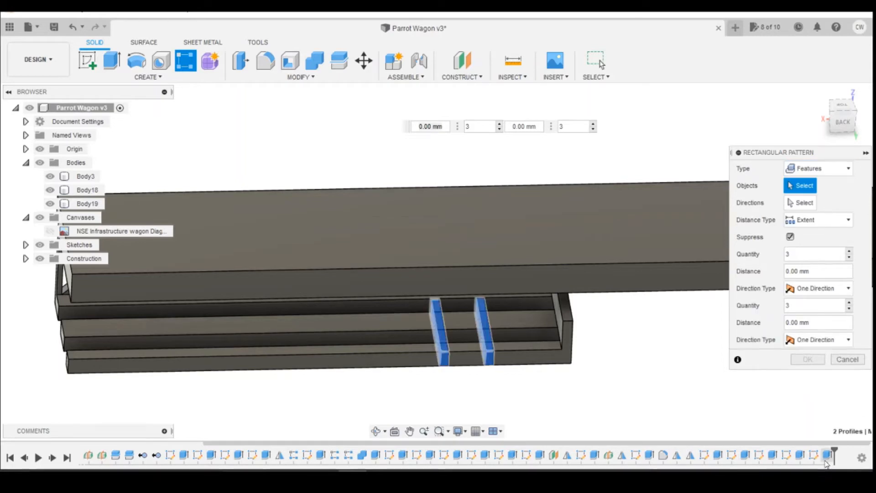
left_click(393, 353)
left_click(838, 121)
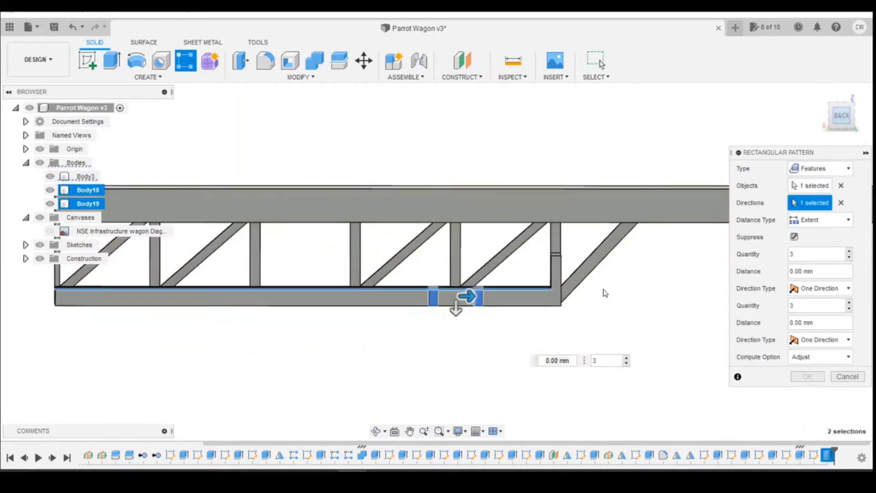
key("Tab")
key("Tab")
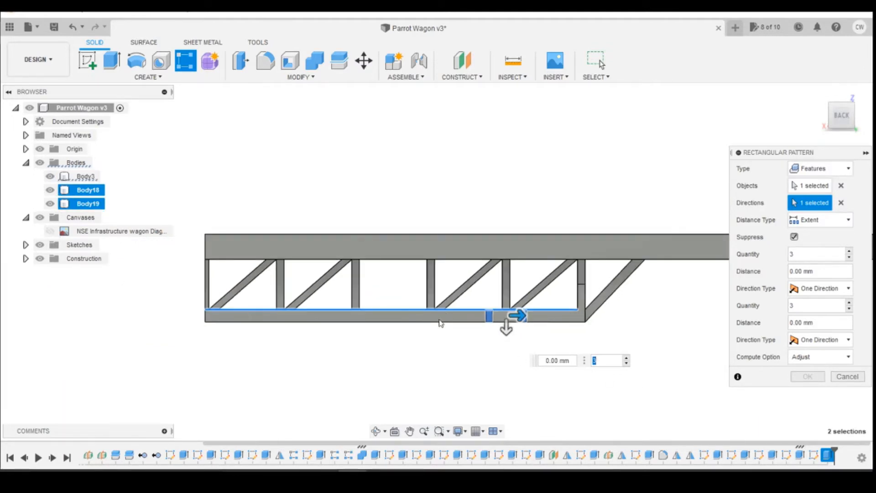
left_click(627, 359)
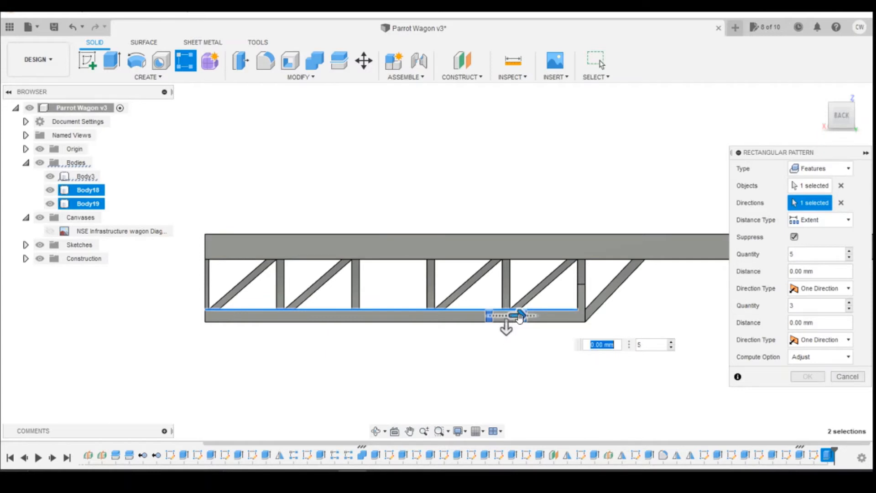
Set the cross-member pattern's extent to -23.90 mm so the pairs line up with the uprights, and create the pattern
left_click_drag(510, 327, 212, 325)
scroll(211, 328, "up", 5)
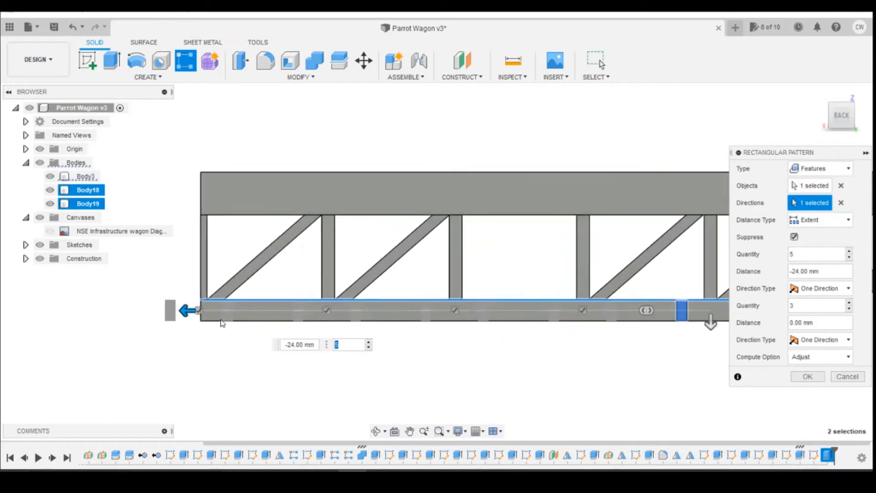
key("Tab")
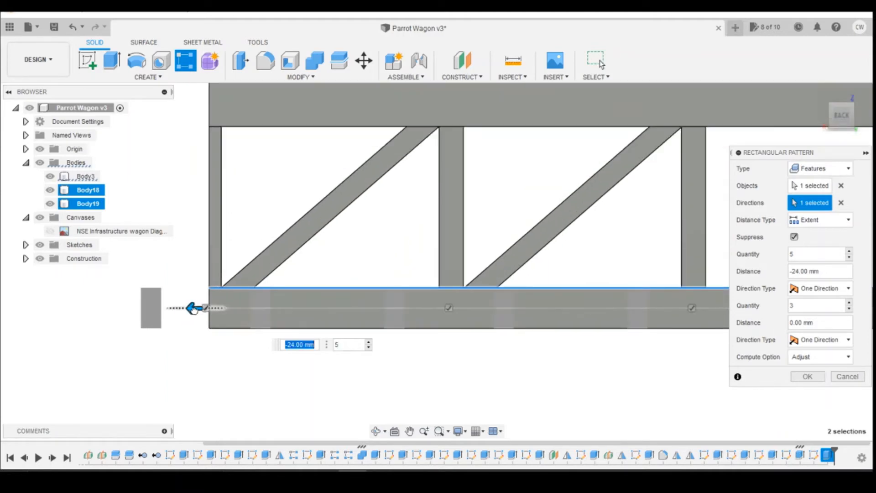
left_click_drag(201, 308, 215, 308)
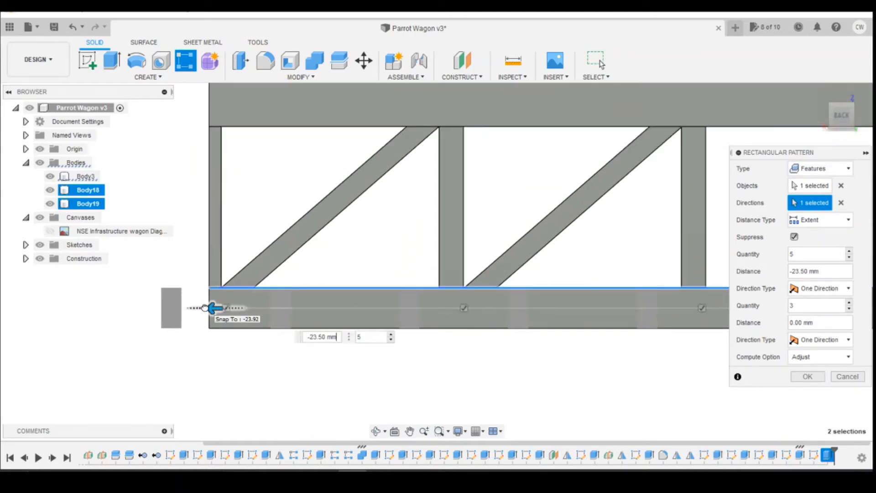
left_click(321, 338)
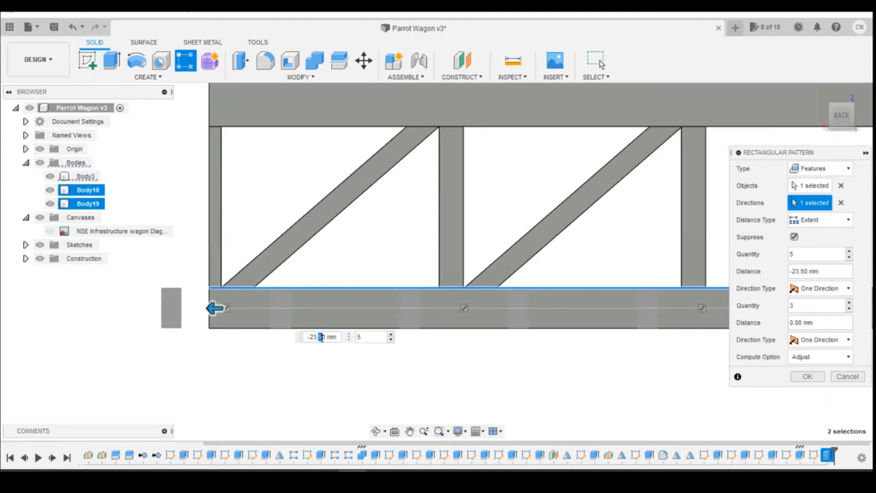
type("9")
key("Return")
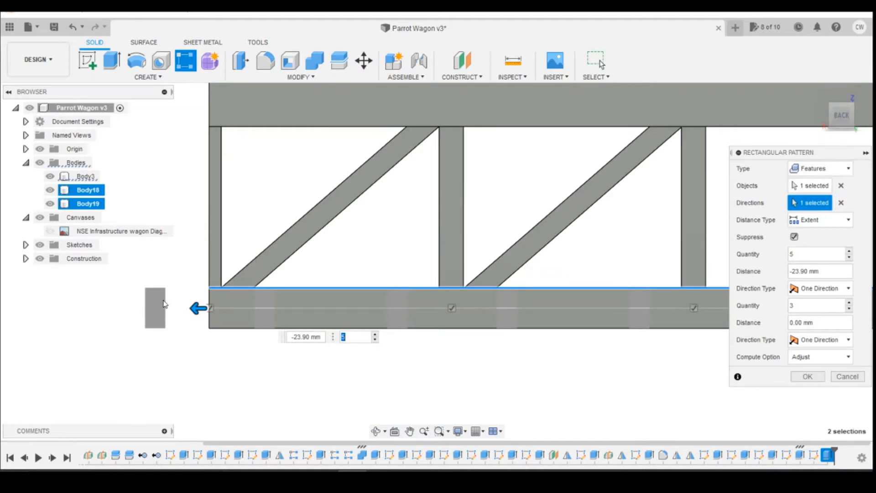
key("Tab")
left_click(808, 377)
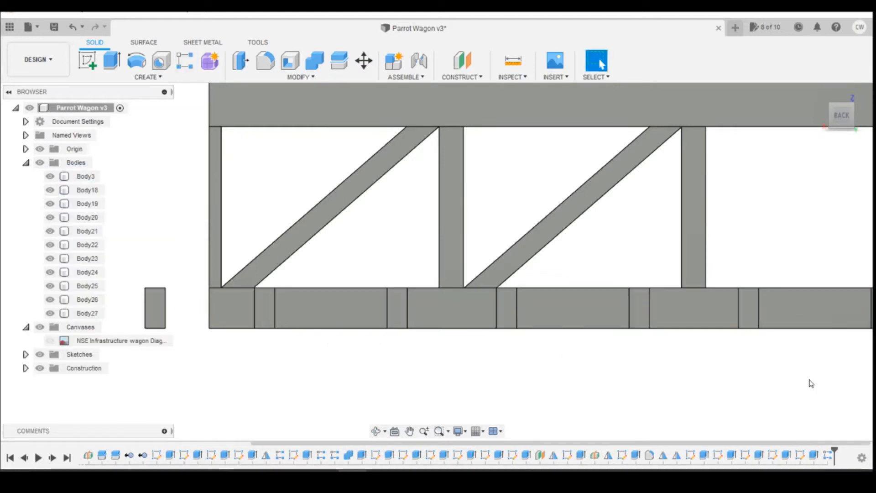
Remove the surplus cross-member body that lies beyond the deck's end
left_click(159, 310)
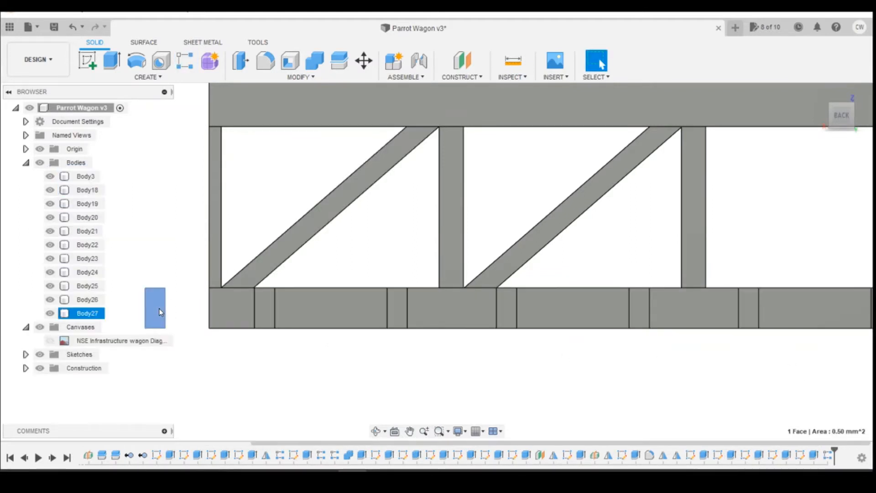
right_click(160, 312)
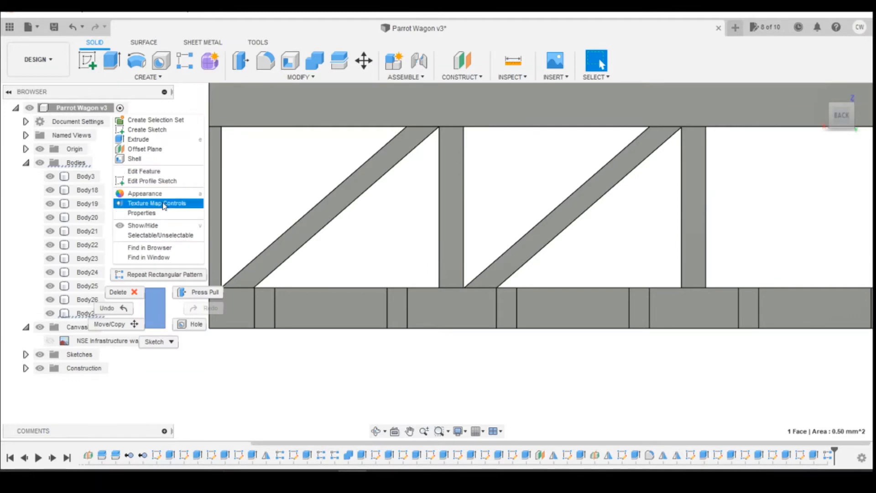
left_click(84, 317)
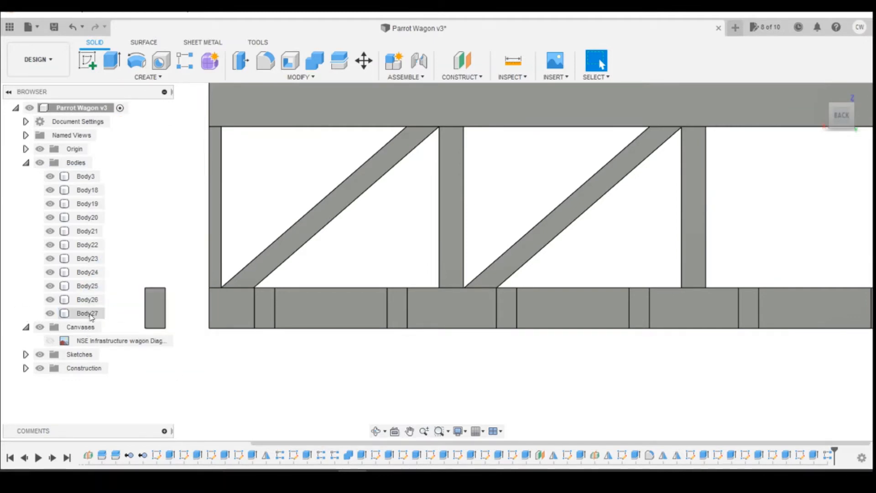
right_click(90, 315)
left_click(141, 225)
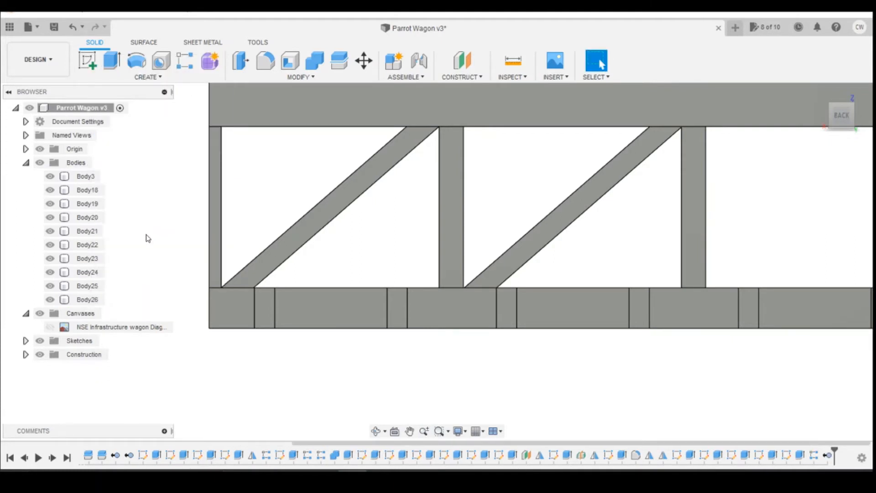
Combine all nine remaining cross-member bodies into the main wagon body with the Join operation
left_click(315, 61)
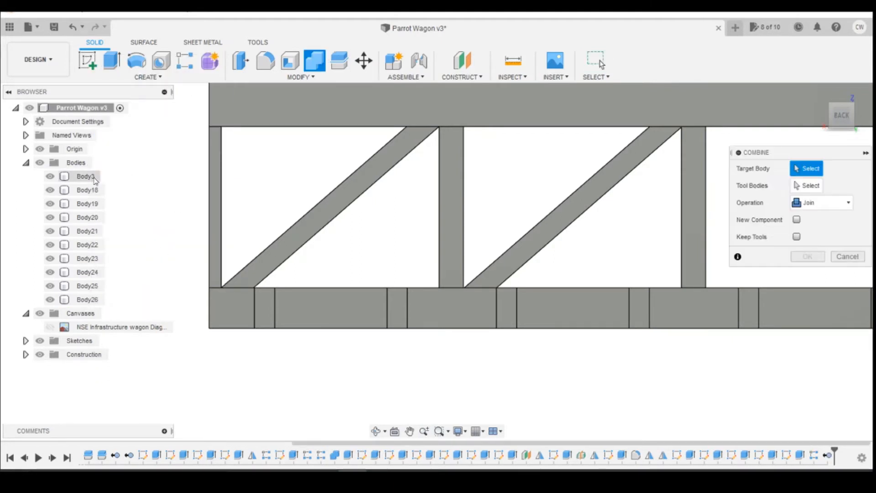
left_click(86, 176)
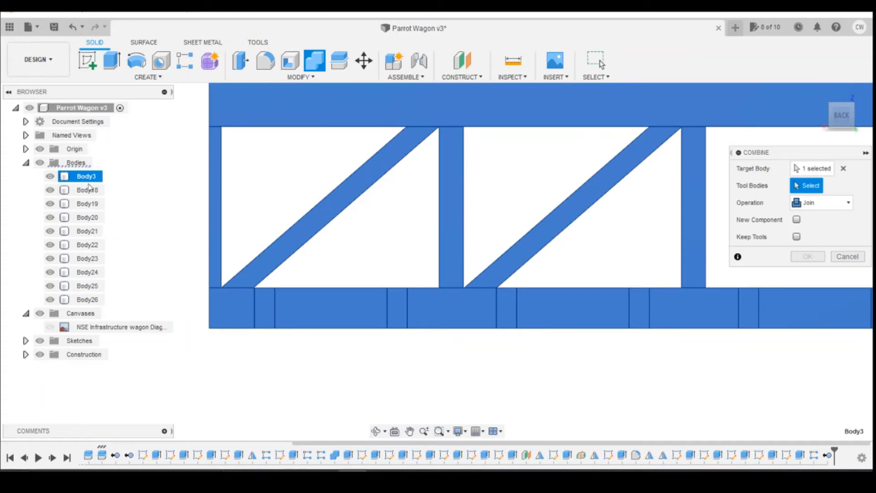
left_click(89, 189)
left_click(93, 302, "shift")
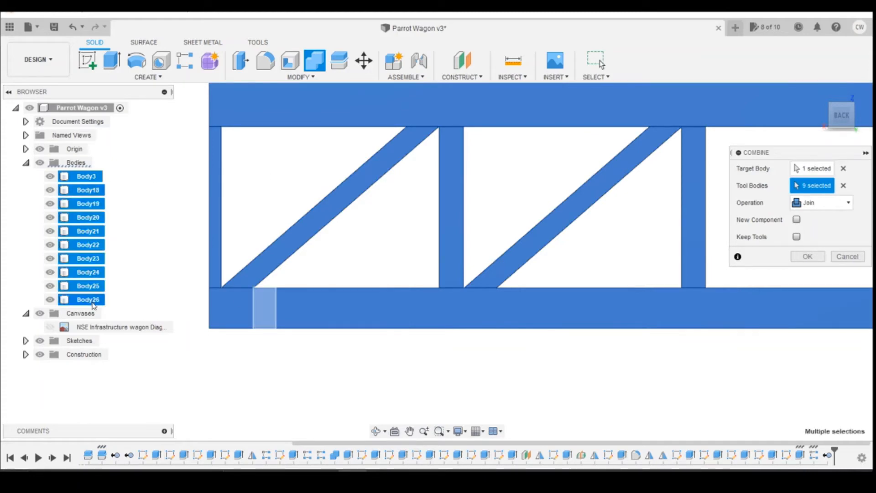
left_click(807, 257)
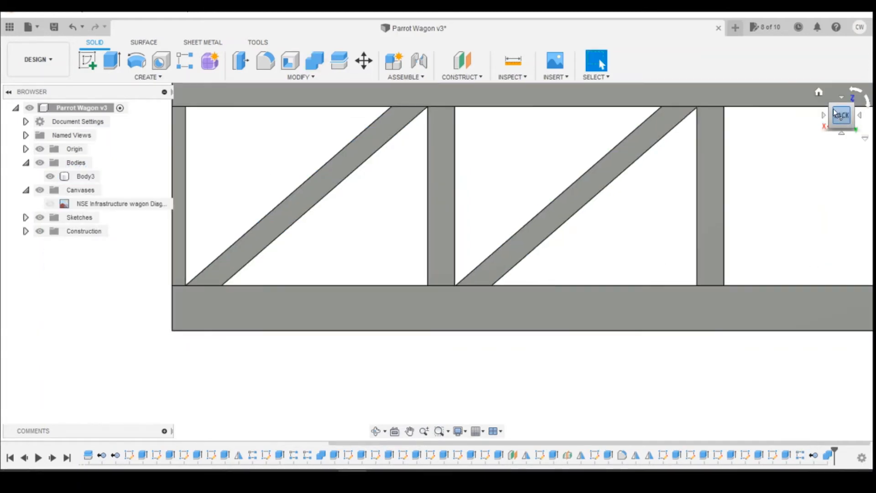
Examine the joined lower deck from several angles and compare its cross-member spacing with the wagon reference photo
left_click_drag(834, 113, 570, 163)
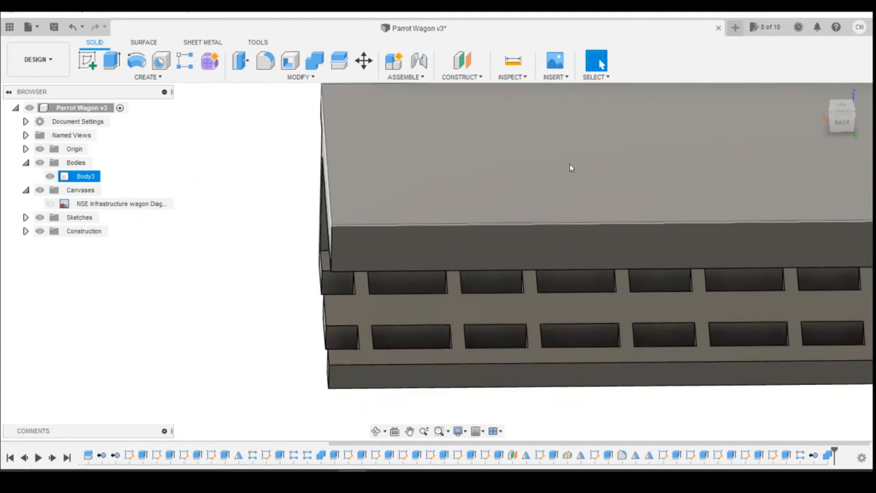
mouse_move(842, 120)
left_mouse_down()
mouse_move(843, 106)
mouse_move(834, 107)
left_mouse_up()
scroll(650, 224, "down", 3)
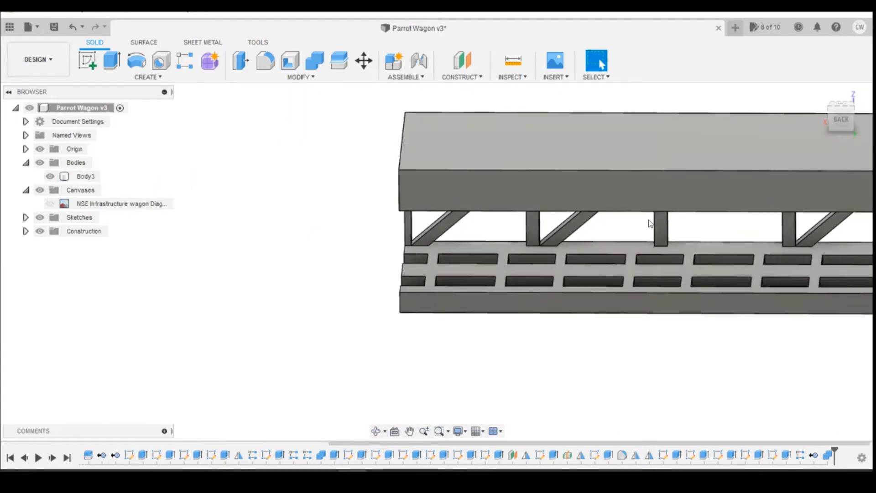
scroll(651, 224, "down", 5)
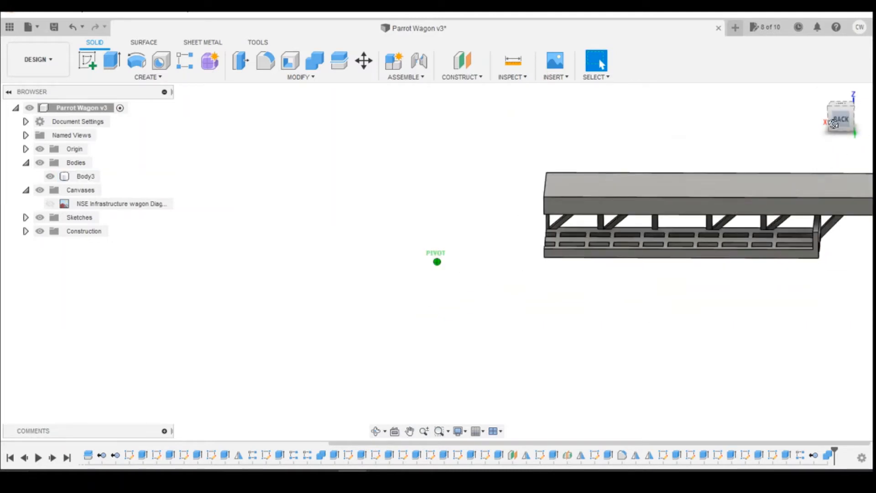
left_click_drag(833, 123, 836, 132)
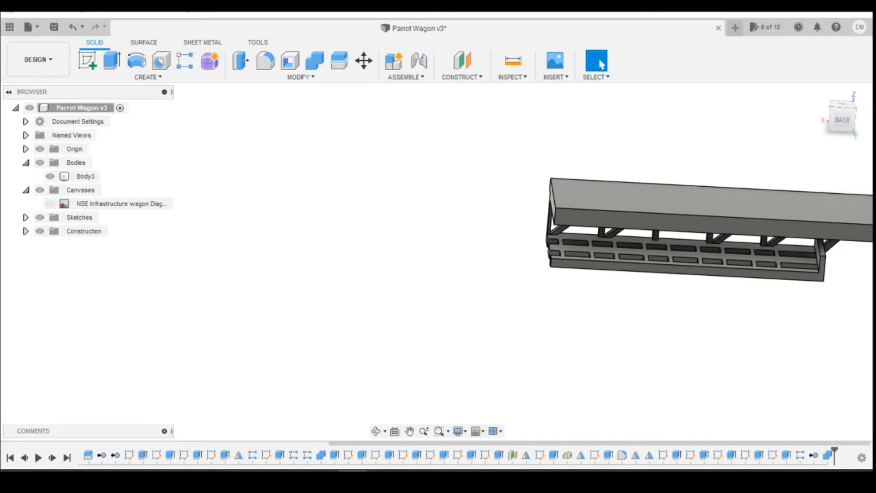
left_click(419, 434)
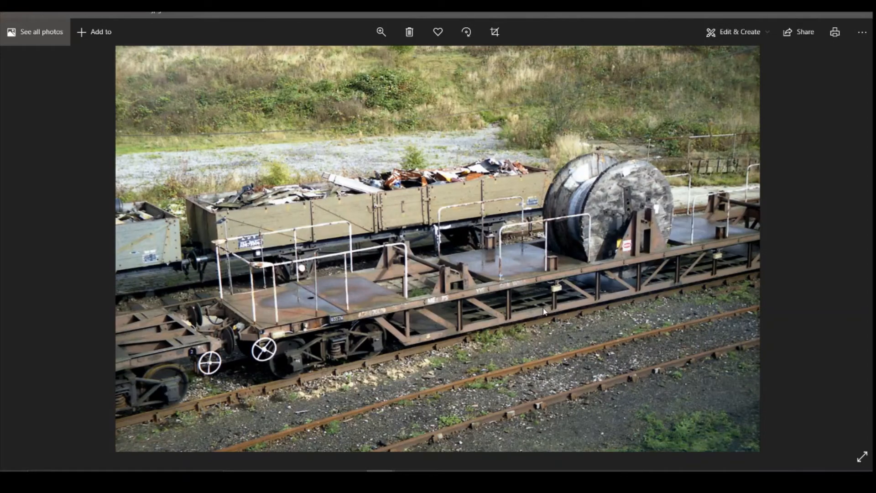
key("alt+Tab")
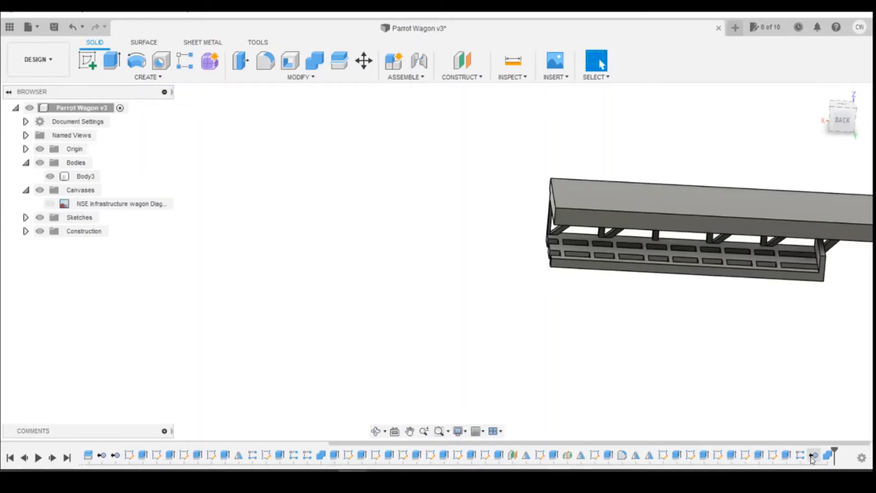
Edit the cross-member sketch and set the gap between the upright and the rectangle nearer the end plate to 0.5 mm
left_click(786, 456)
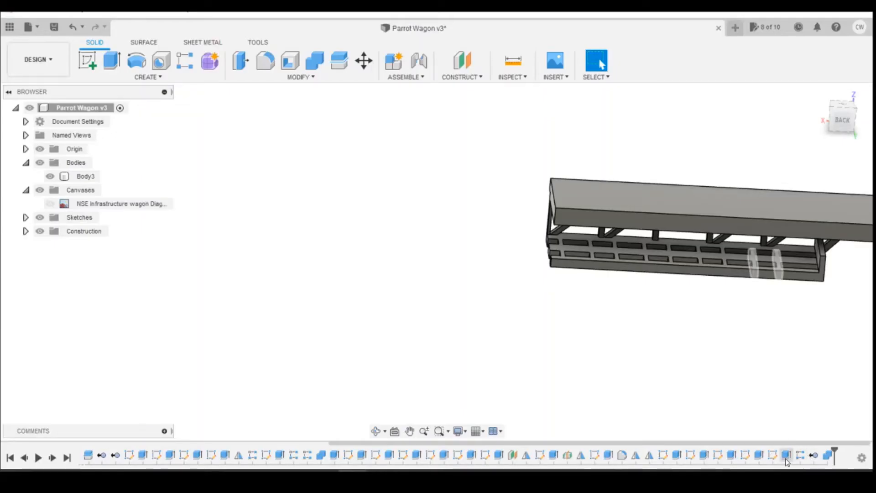
right_click(774, 456)
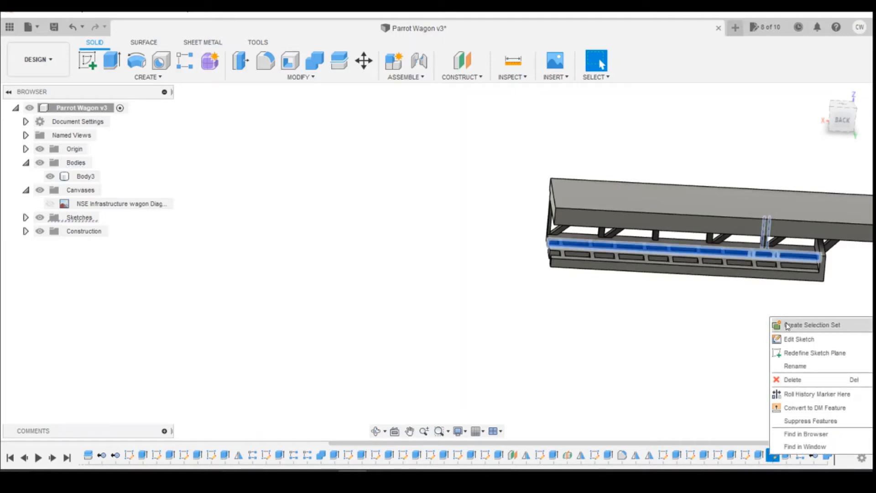
left_click(778, 338)
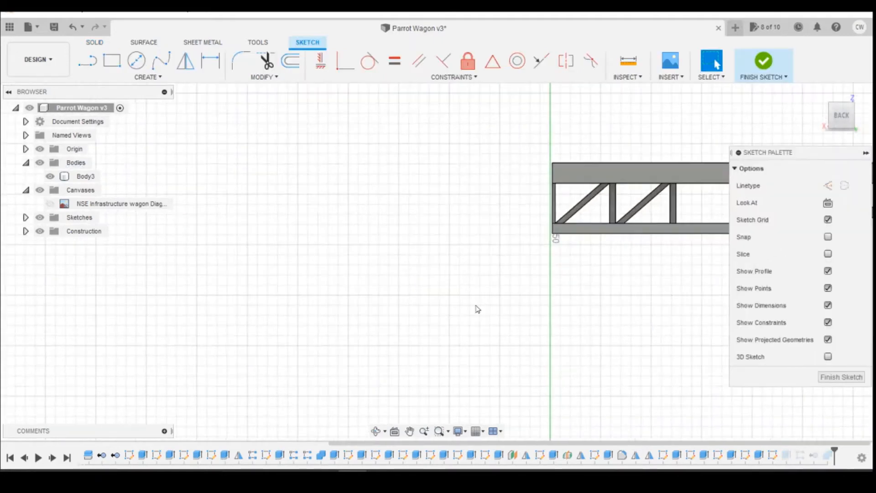
scroll(683, 269, "up", 5)
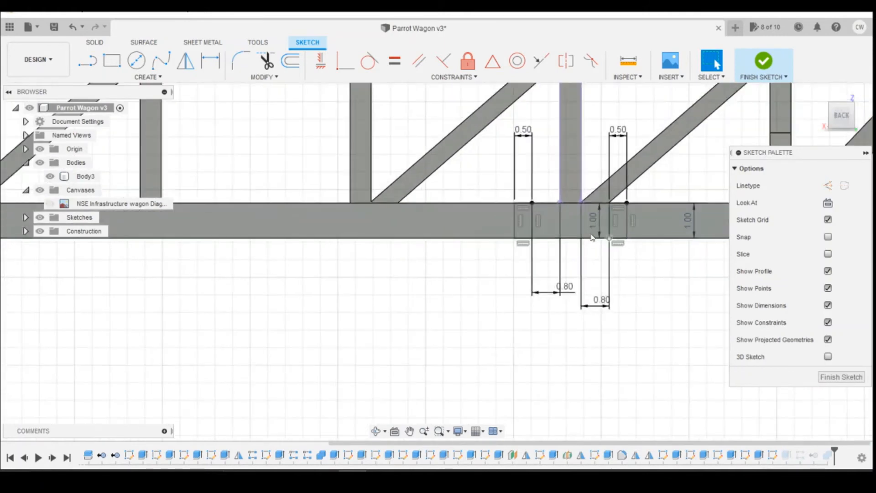
double_click(605, 305)
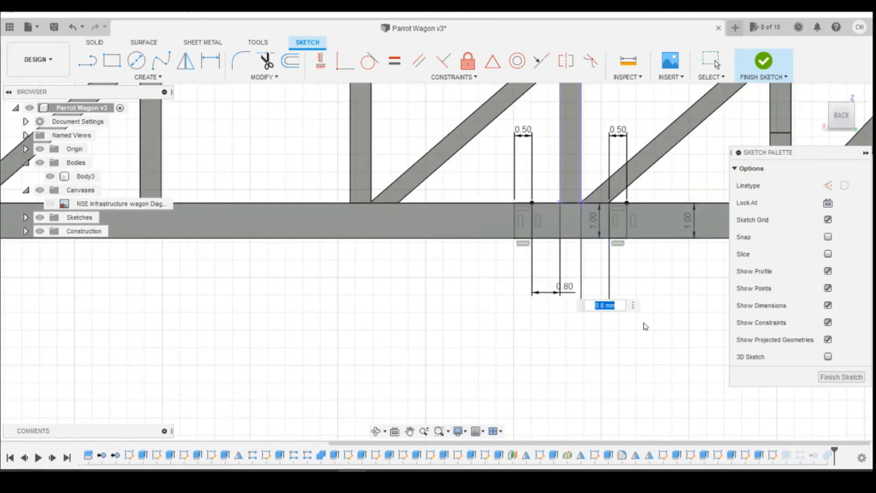
key("Return")
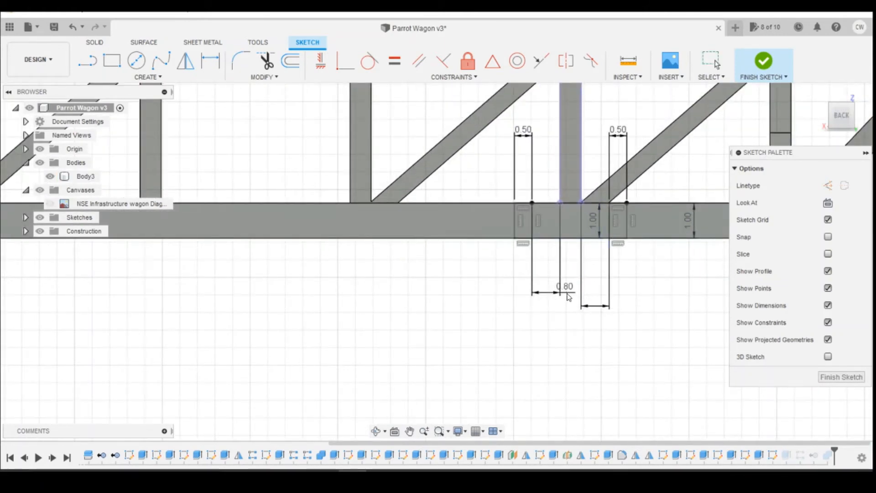
Set the other rectangle's gap from the upright to 0.5 mm as well, finish the sketch and check the updated deck
double_click(570, 288)
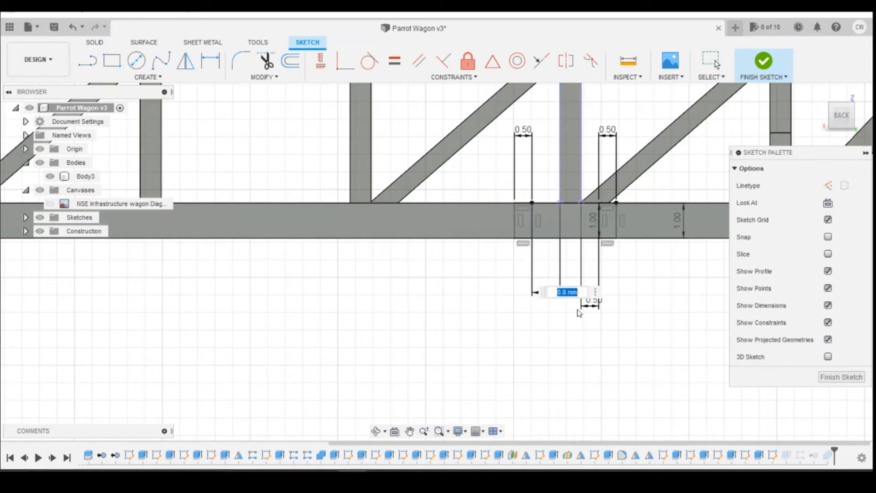
type("0.5")
key("Return")
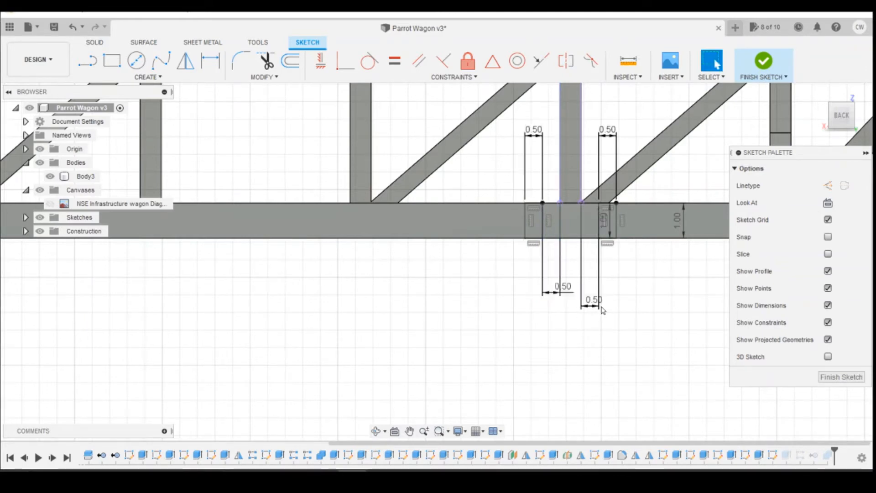
left_click(769, 67)
mouse_move(843, 116)
left_mouse_down()
mouse_move(844, 129)
mouse_move(776, 191)
mouse_move(630, 274)
mouse_move(462, 332)
left_mouse_up()
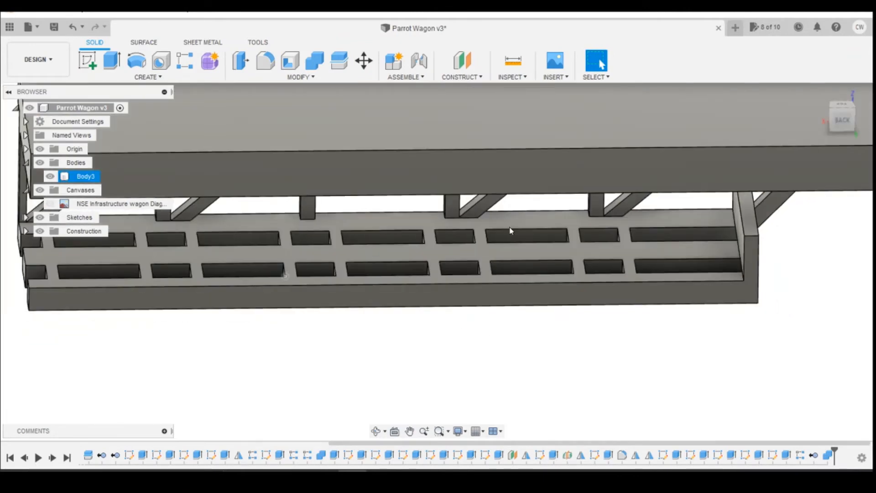
scroll(675, 237, "down", 4)
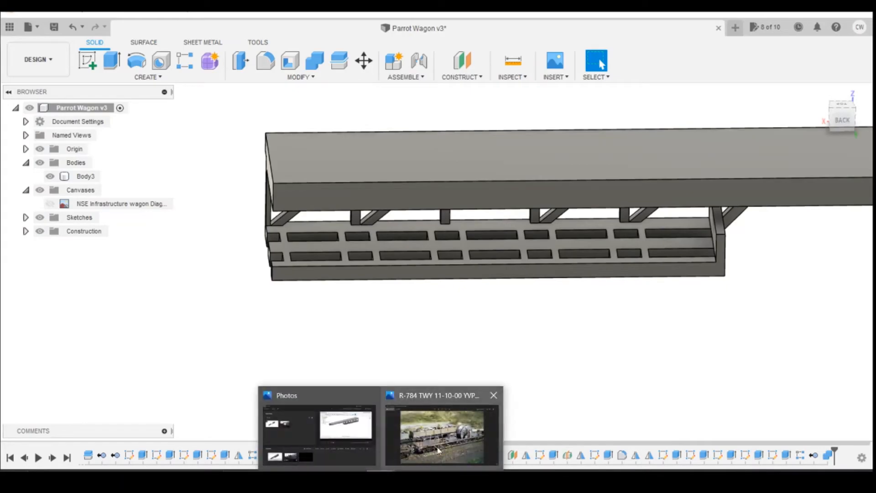
Check the wagon photo, reopen the cross-member sketch and set the width of the rectangle nearer the end plate to 0.4 mm
left_click(438, 450)
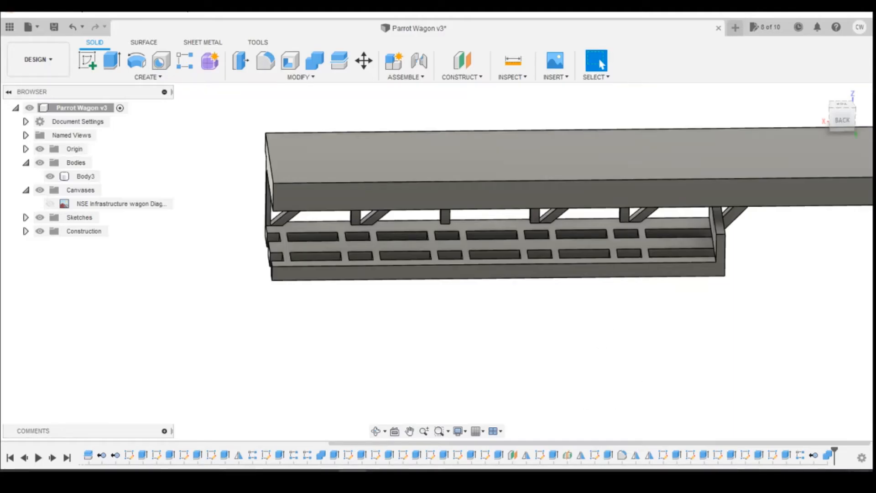
right_click(782, 458)
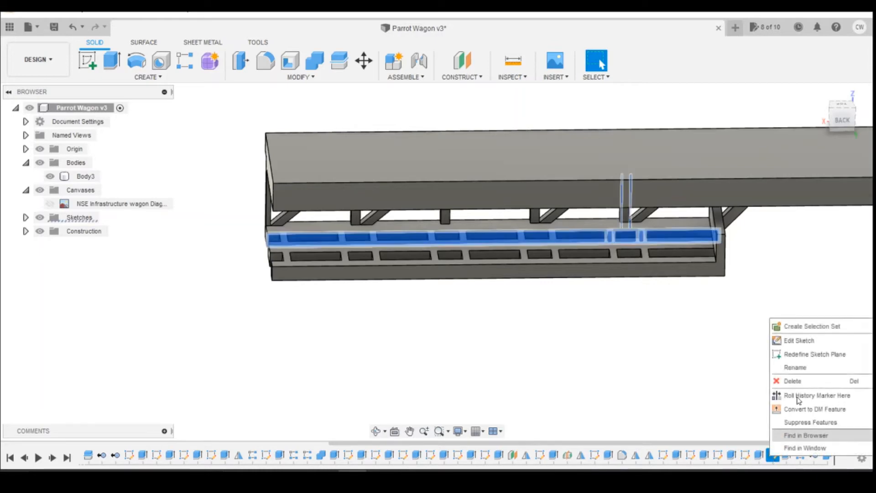
left_click(801, 338)
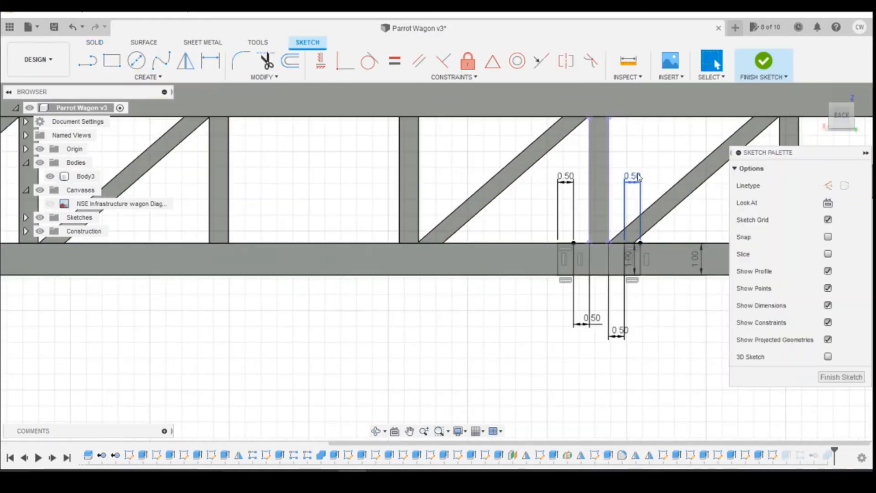
double_click(639, 178)
type("0.4")
key("Return")
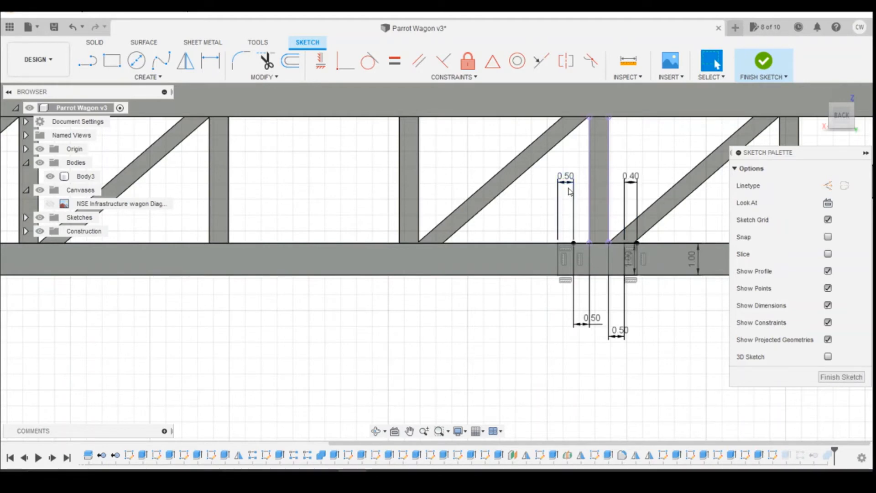
Set the other rectangle's width to 0.4 mm as well, finish the sketch and check the updated deck
double_click(568, 180)
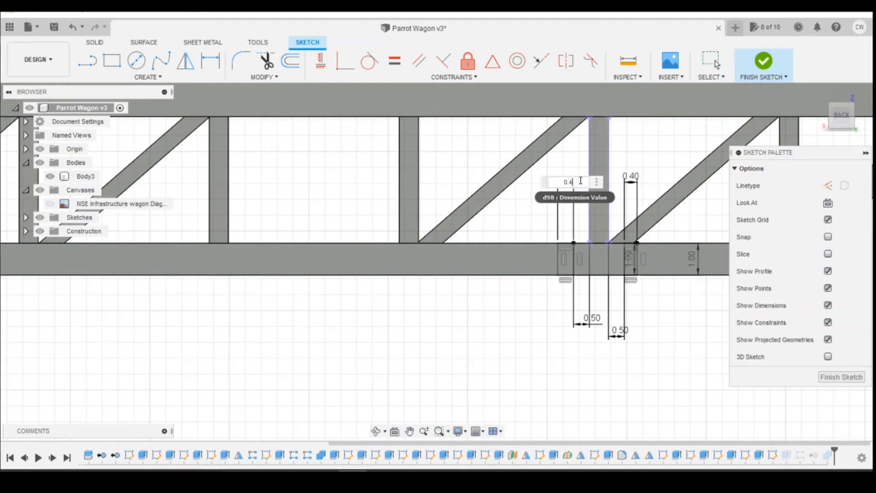
type("0.4")
key("Return")
left_click(774, 65)
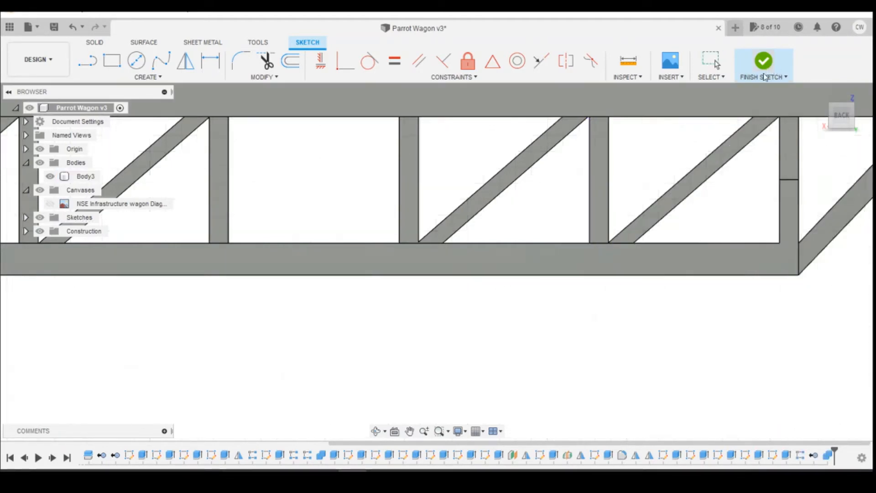
left_click(839, 116)
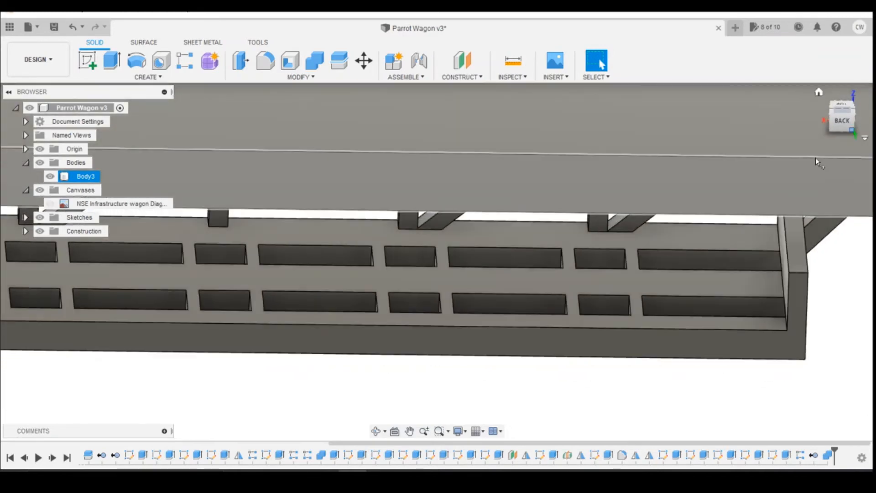
scroll(631, 330, "down", 5)
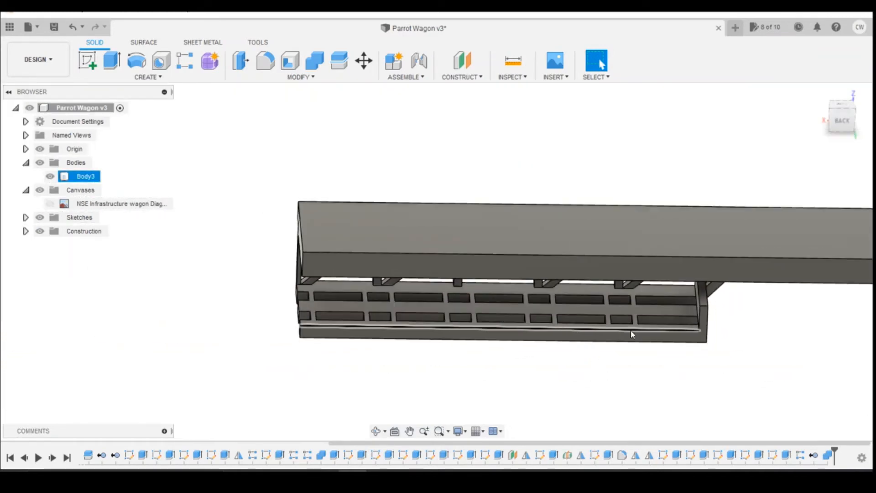
mouse_move(437, 261)
middle_mouse_down("shift")
mouse_move(437, 283)
mouse_move(437, 269)
mouse_move(437, 283)
mouse_move(456, 292)
mouse_move(434, 260)
middle_mouse_up("shift")
After consulting the wagon photo, sketch a diagonal line about 3.5 mm long on the end plate's face, between its upper edge and the upper deck's underside
left_click(833, 120)
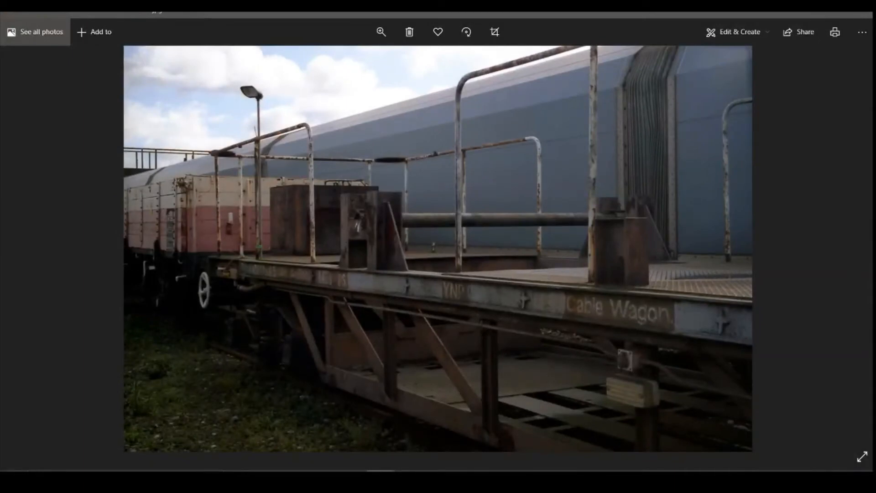
left_click(352, 433)
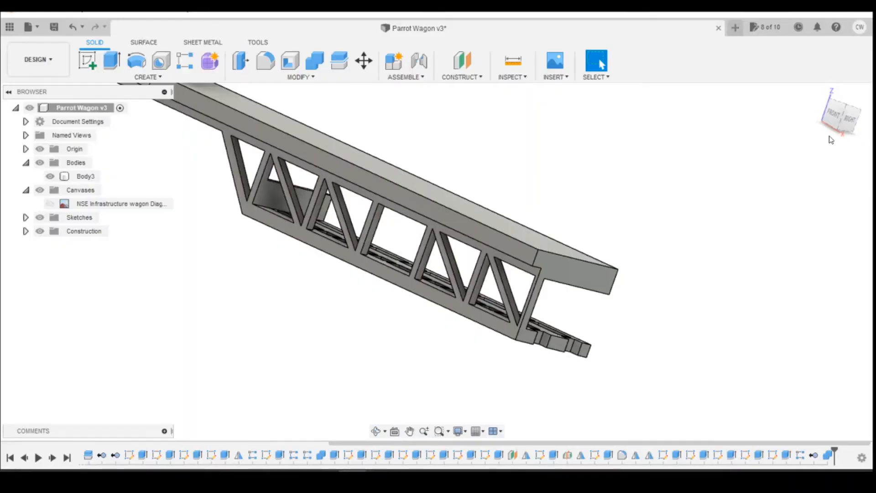
left_click(842, 125)
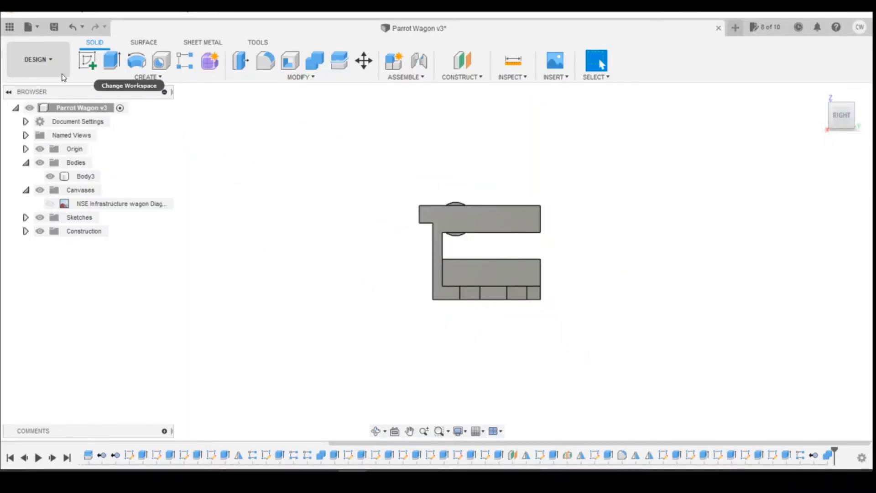
left_click(87, 60)
left_click(491, 267)
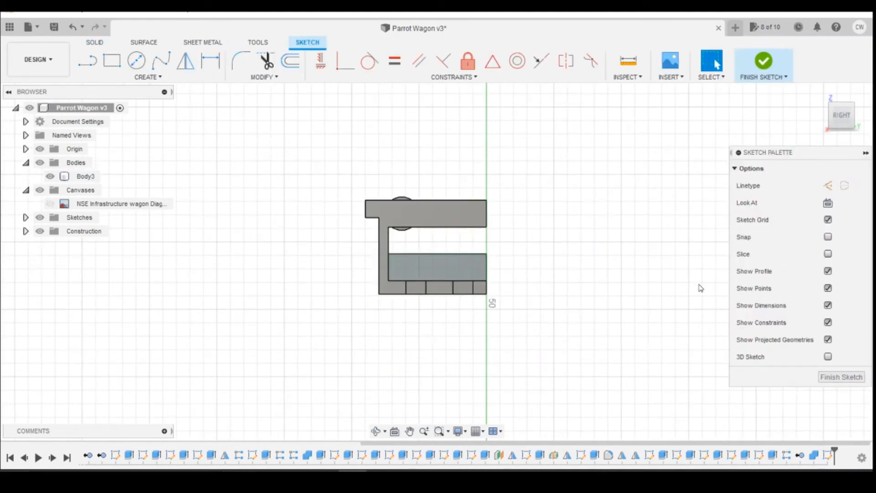
left_click(90, 63)
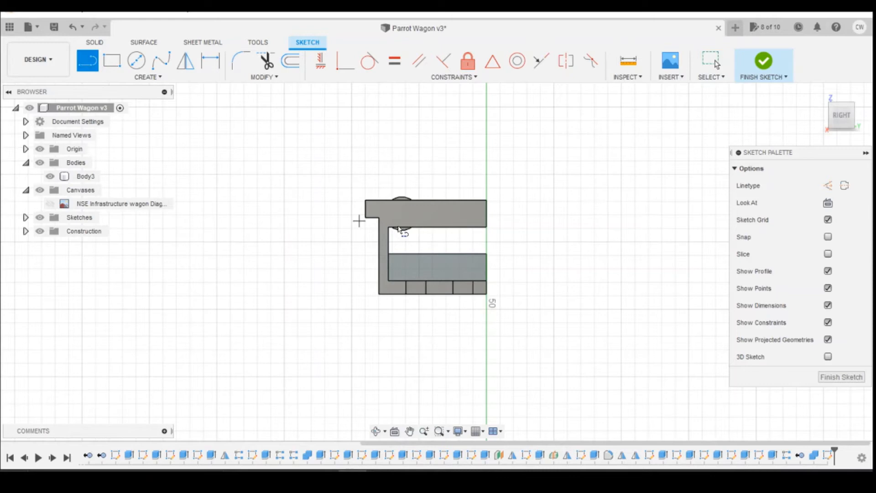
left_click(451, 253)
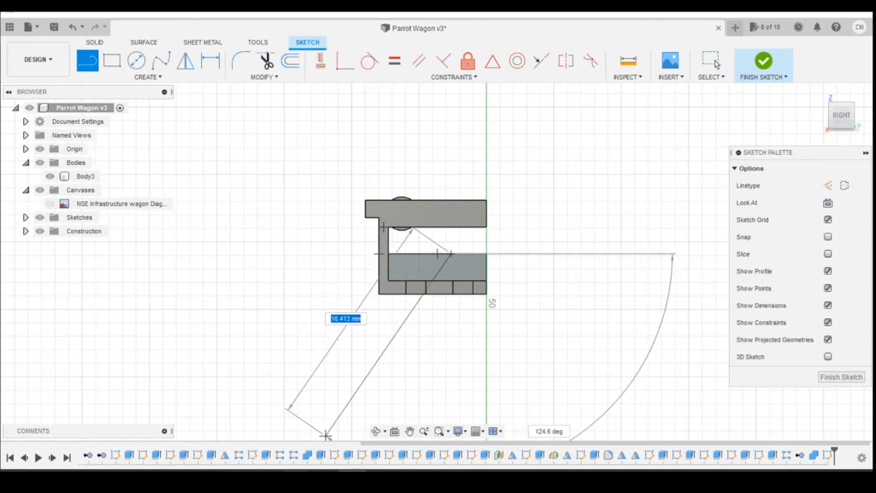
left_click(422, 435)
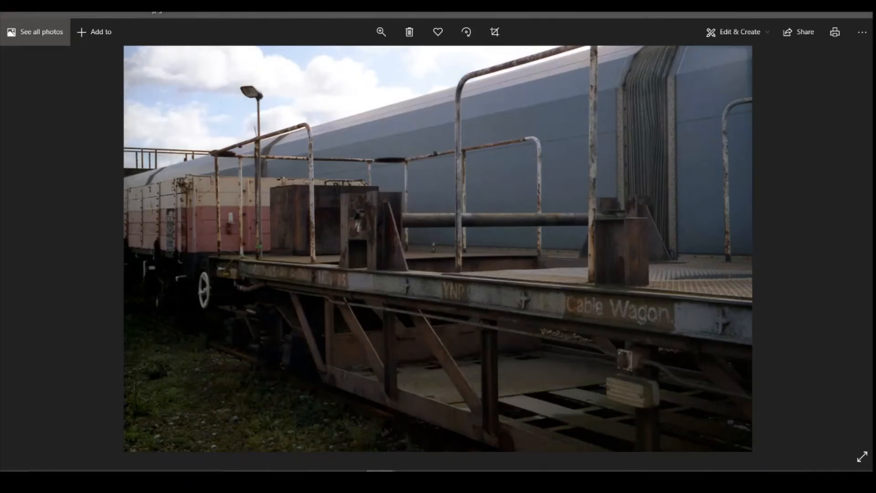
left_click(329, 435)
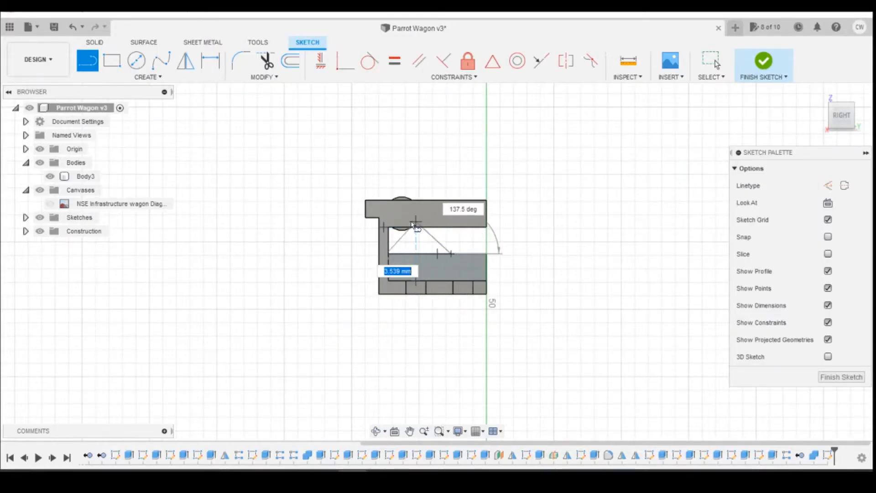
left_click(412, 226)
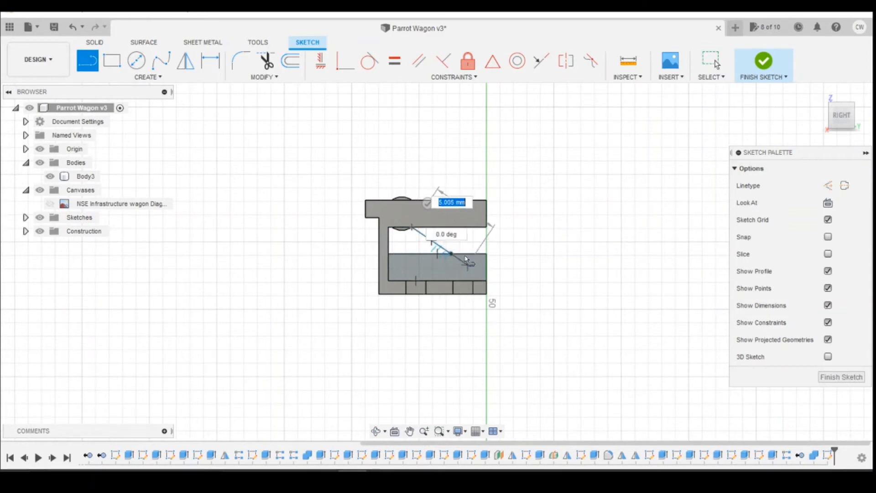
left_click(451, 253)
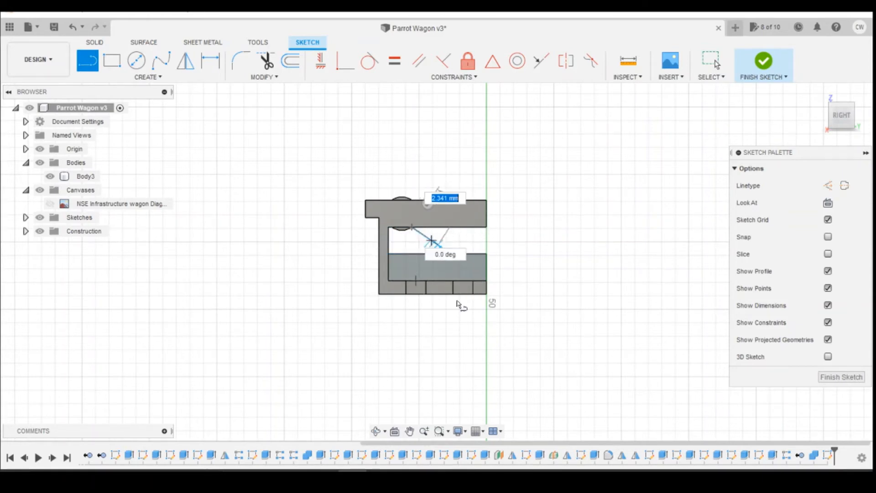
key("Escape")
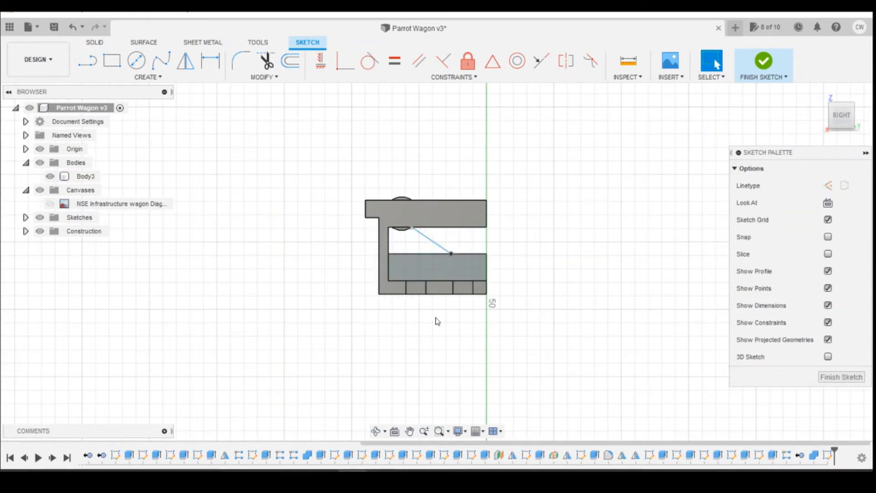
Look through the end plate's sketch and extrusion in the design history and finish the diagonal line sketch
left_click(415, 431)
left_click(745, 457)
right_click(745, 457)
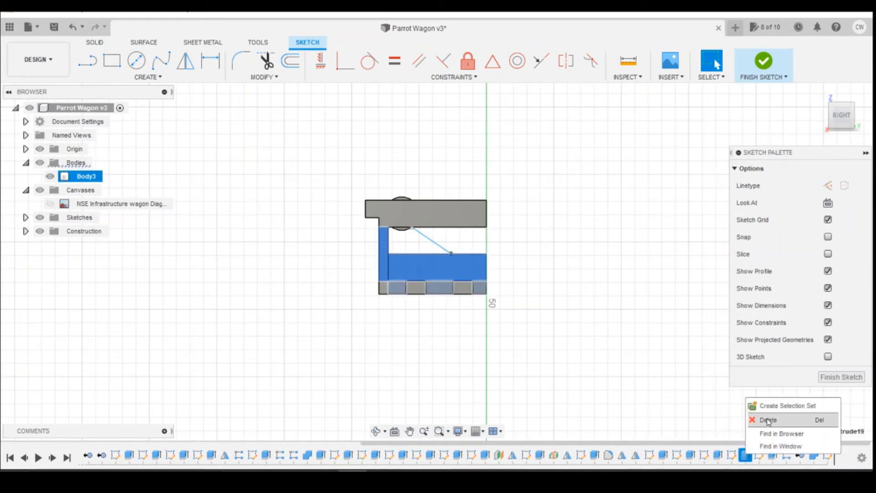
left_click(732, 455)
right_click(732, 455)
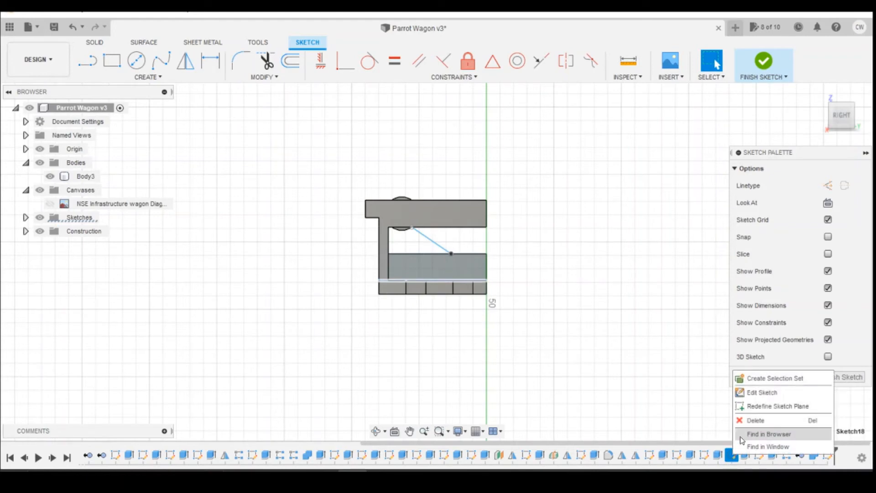
left_click(764, 61)
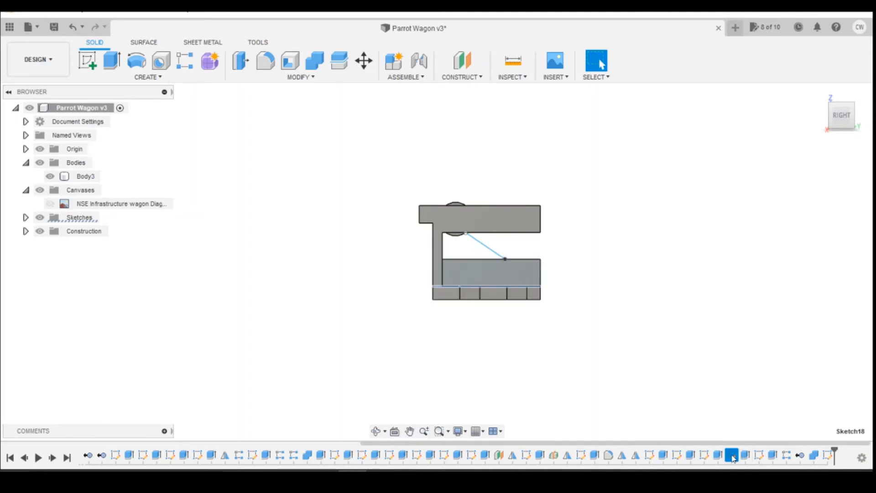
right_click(746, 457)
left_click(772, 342)
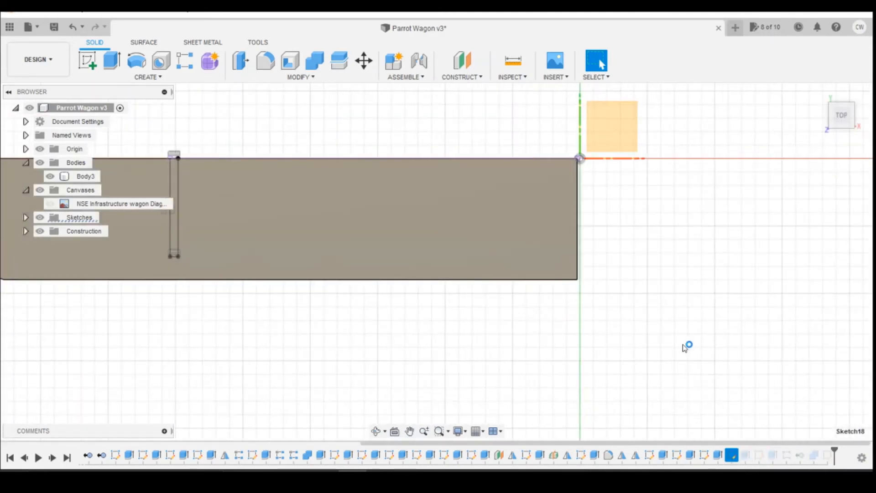
left_click(842, 113)
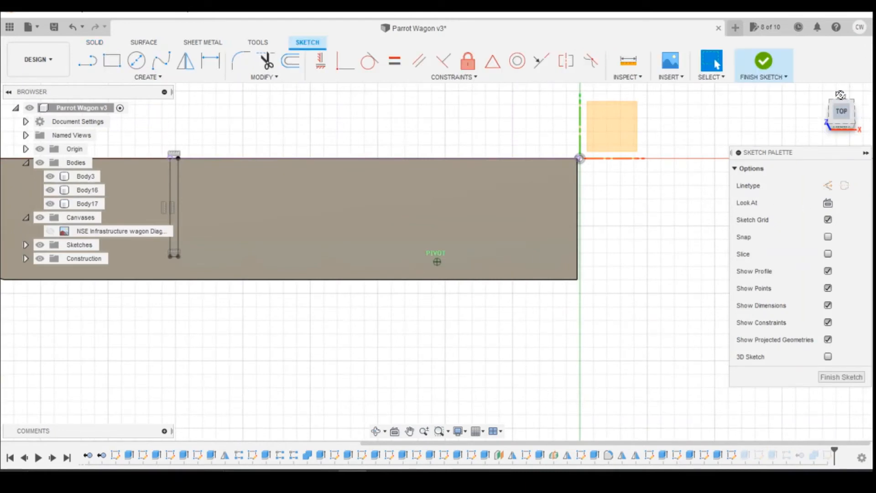
left_click(769, 72)
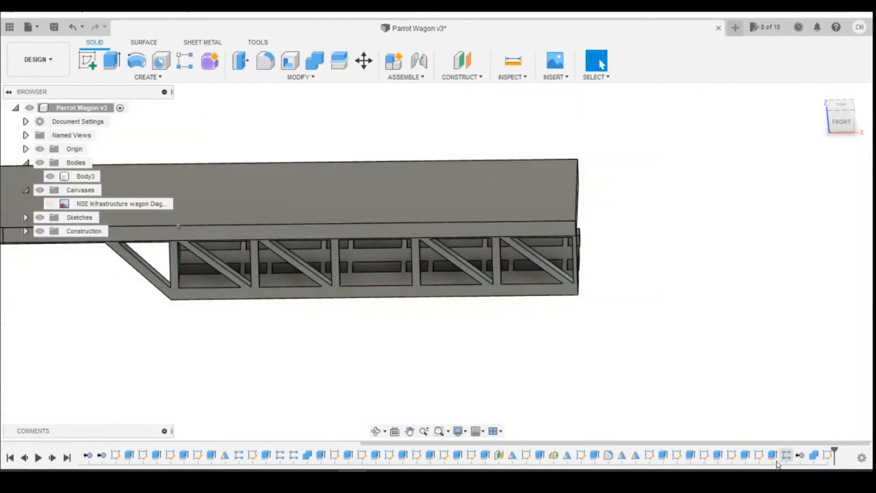
Edit the end plate's extrusion and set its distance to 1.6 mm
right_click(745, 455)
left_click(791, 340)
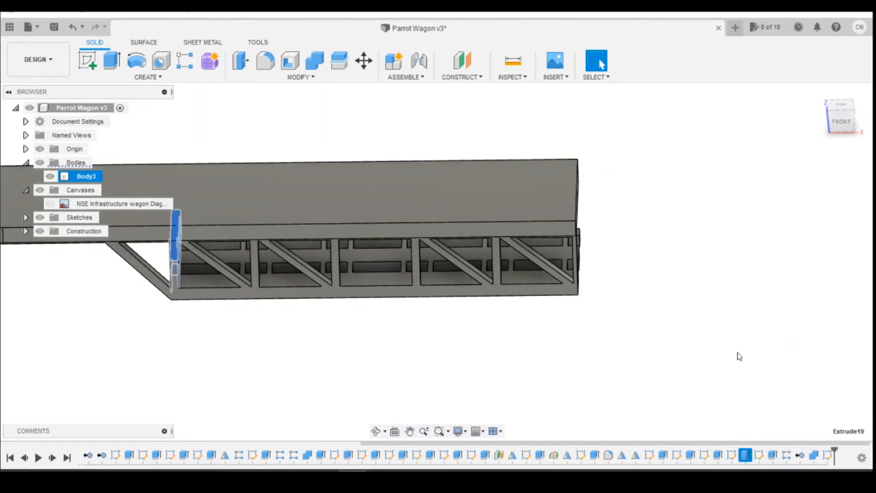
type("1.6")
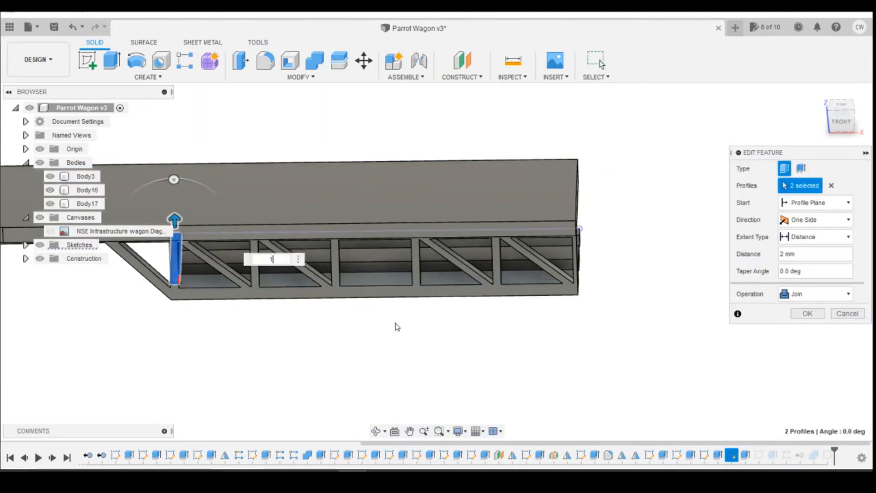
key("Return")
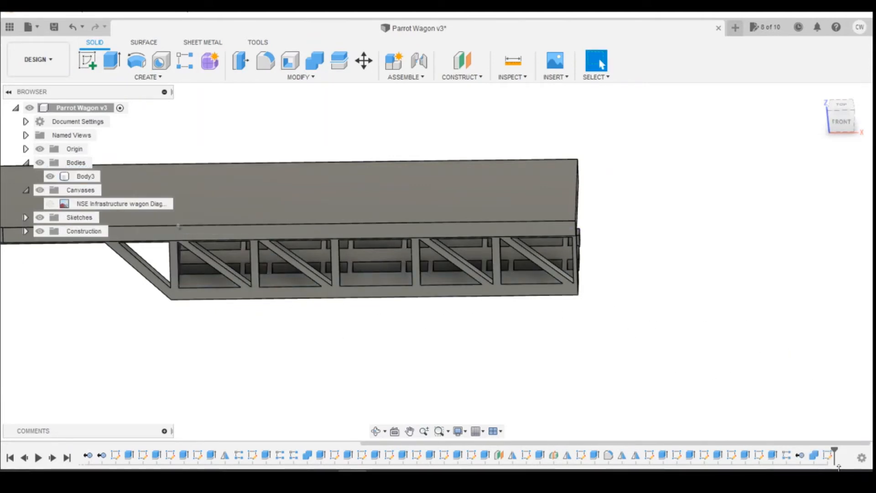
Reopen the diagonal line sketch above the end plate for editing
right_click(829, 456)
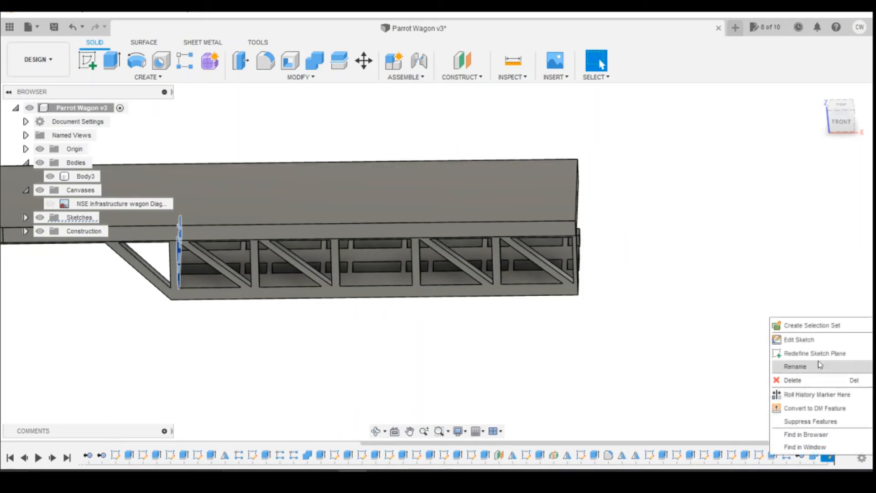
left_click(807, 340)
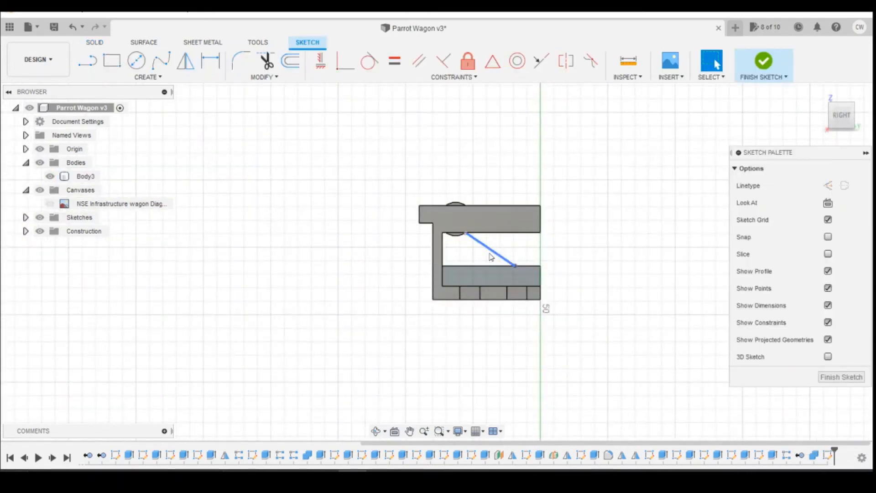
Try moving the diagonal line's upper end and making it coincident with the upper deck's underside, then undo both changes
left_click_drag(467, 234, 476, 235)
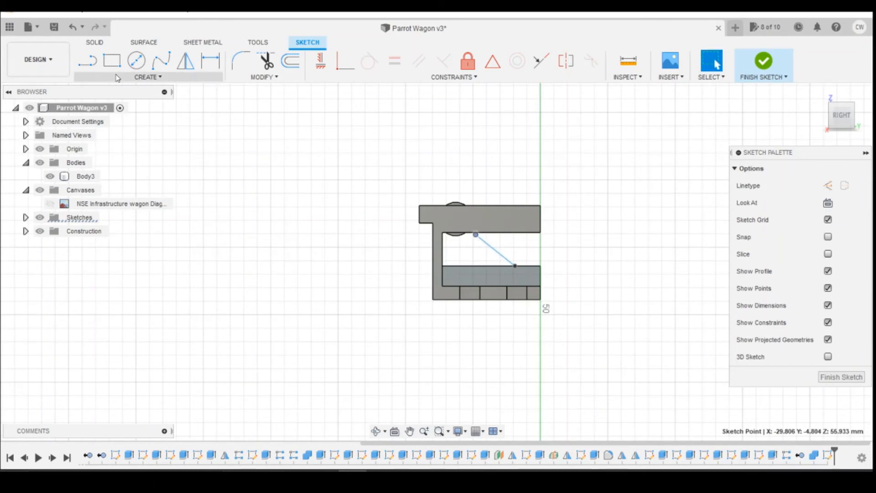
left_click(346, 60)
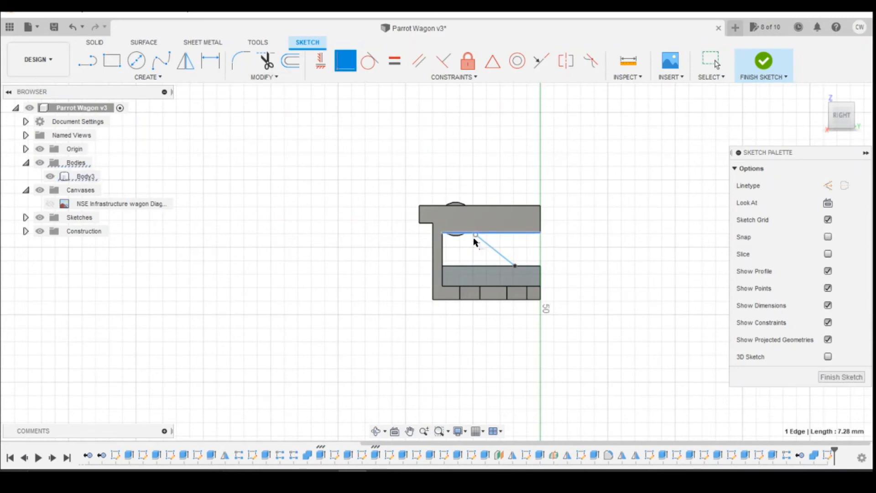
scroll(461, 239, "up", 3)
scroll(495, 221, "up", 2)
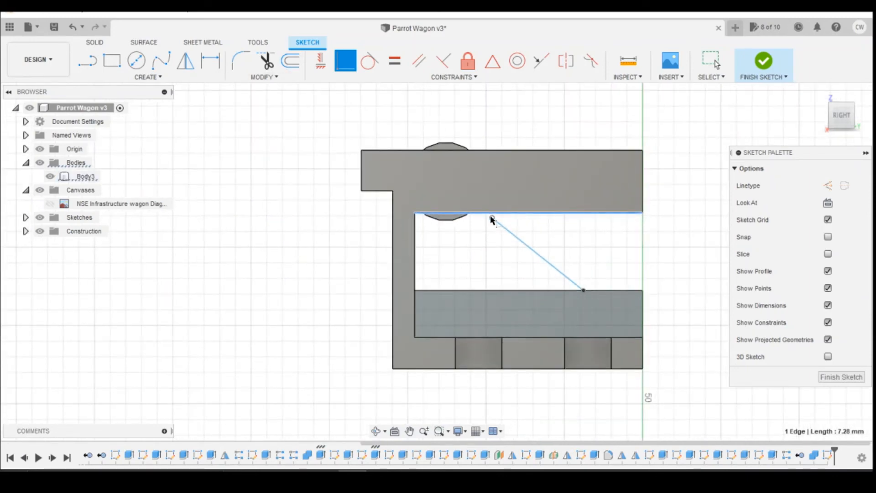
key("Escape")
left_click(73, 28)
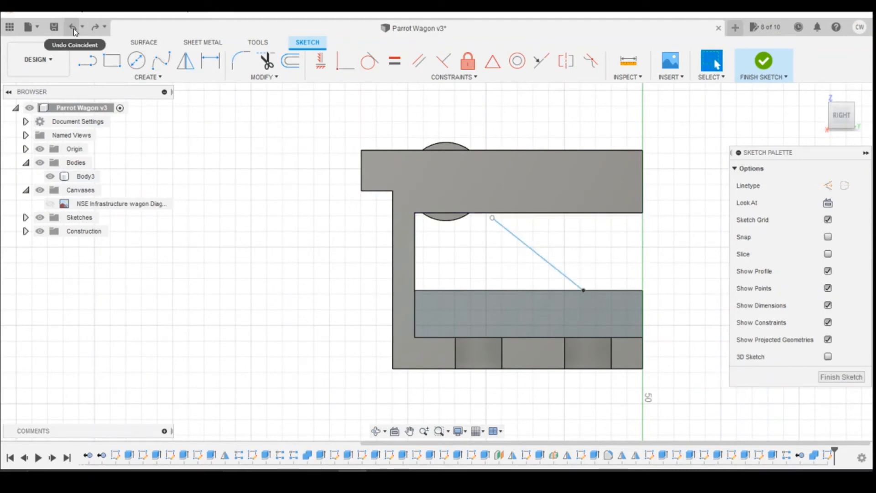
left_click(73, 29)
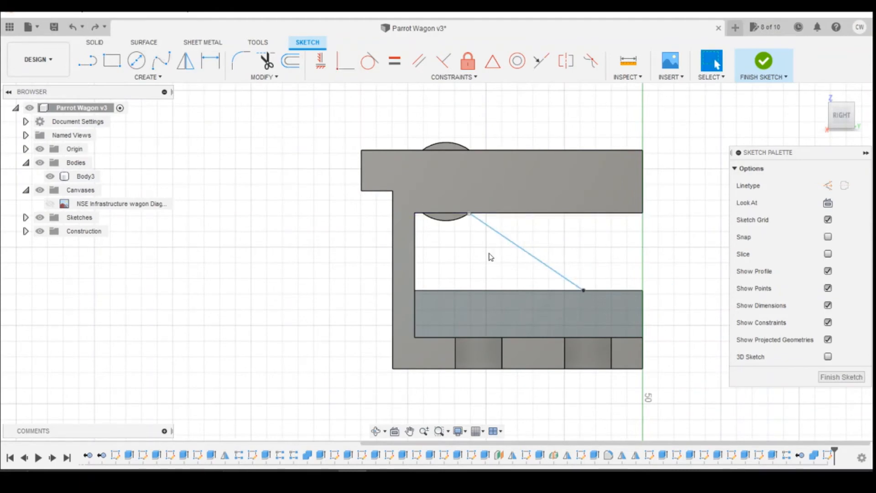
Dimension the angle between the diagonal line and the end plate's upper edge and set it to 40 degrees
key("d")
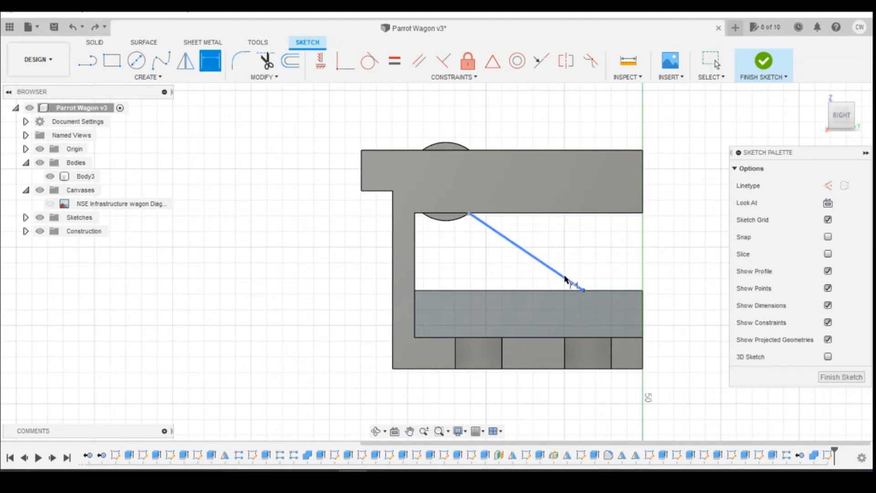
left_click(571, 282)
left_click(554, 290)
left_click(525, 274)
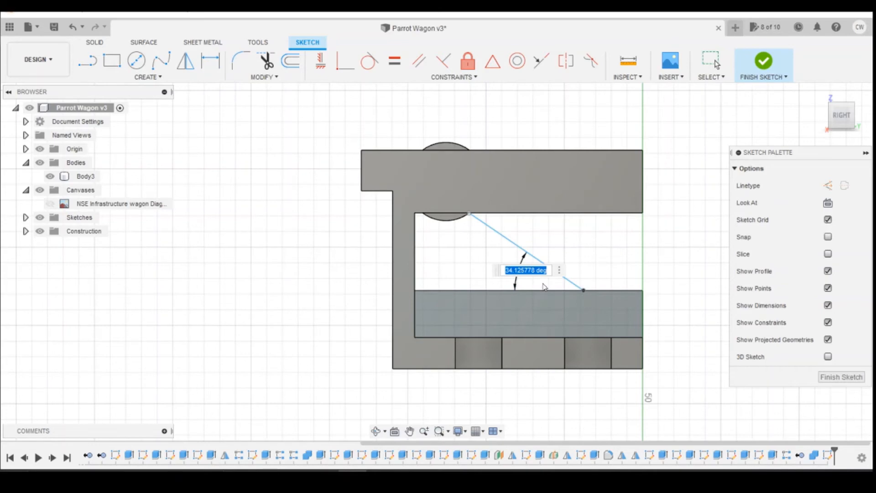
type("40")
key("Return")
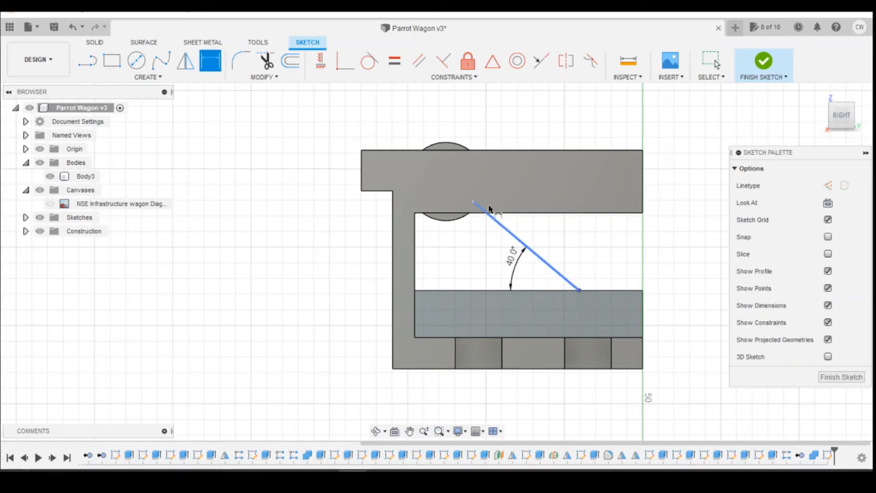
Dimension the diagonal line's lower endpoint from the end plate's nearest upper corner at 2 mm
left_click(345, 61)
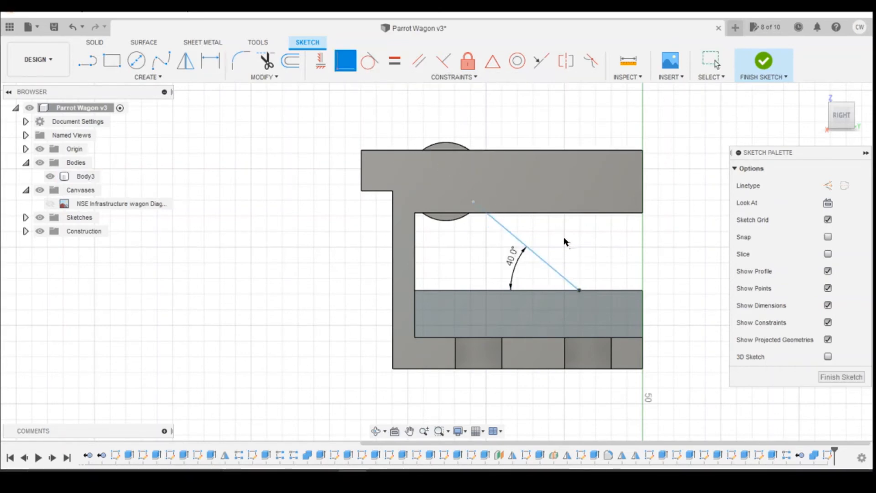
key("Escape")
key("d")
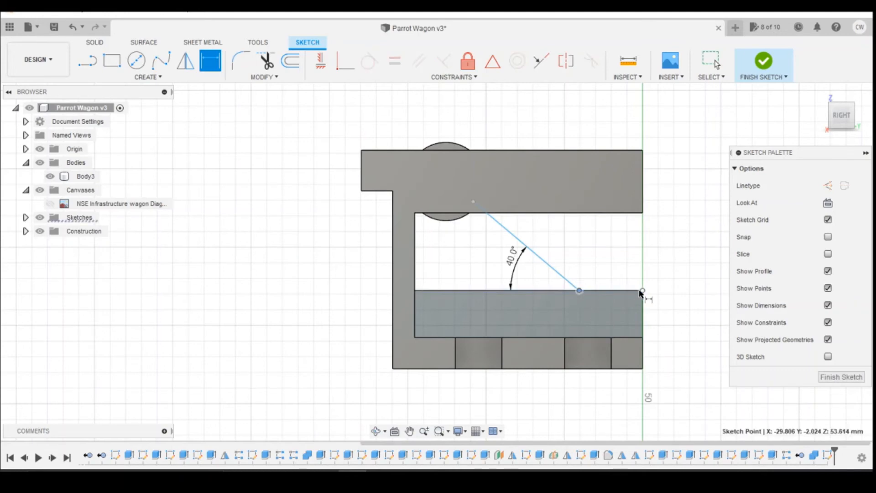
left_click(642, 291)
left_click(646, 309)
type("2")
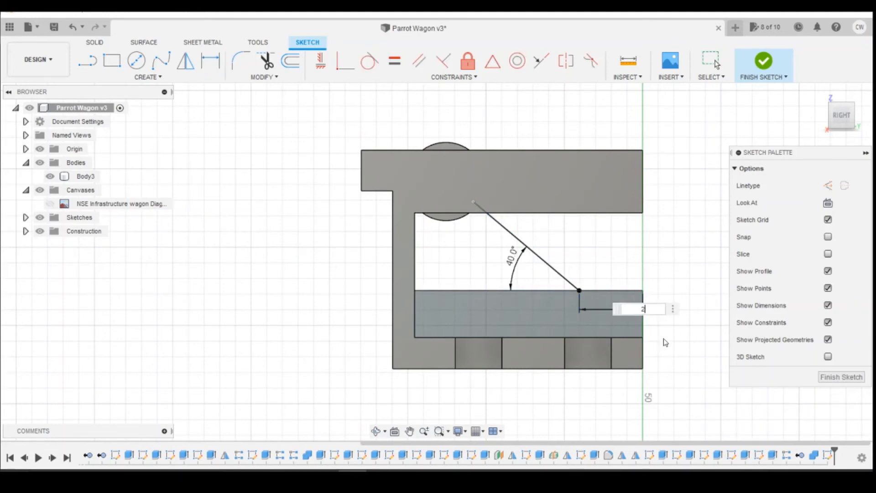
key("Return")
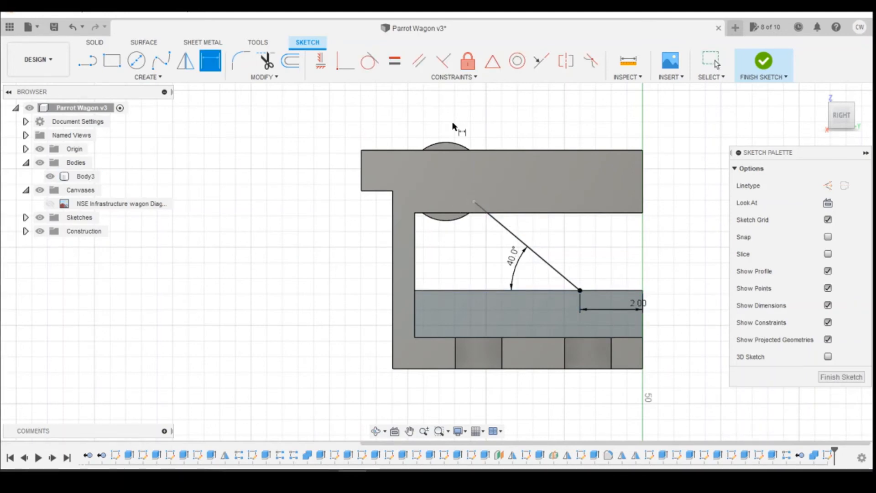
Make the diagonal line's upper endpoint coincident with the underside of the upper deck
left_click(346, 61)
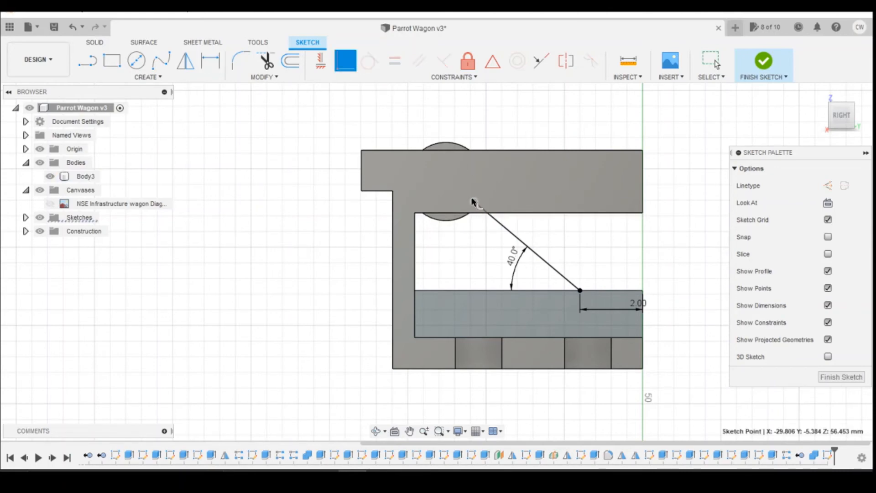
left_click(472, 201)
left_click(479, 212)
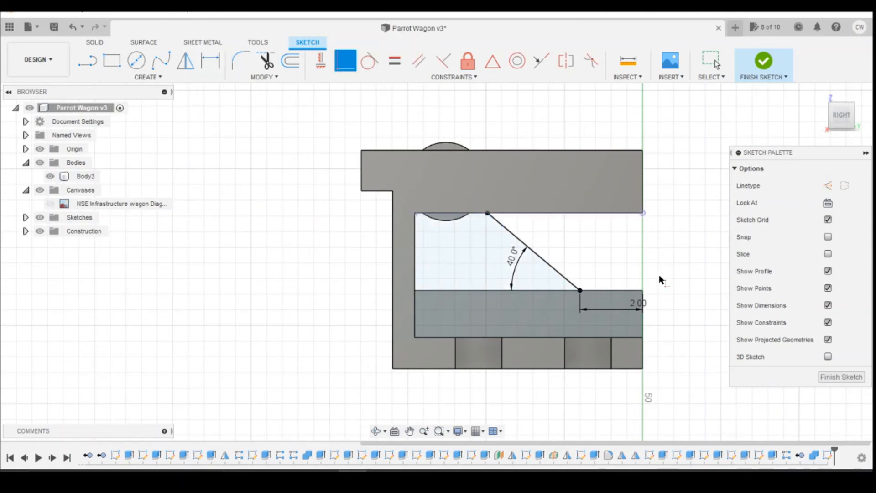
key("Escape")
Draw a second diagonal line about 3.9 mm long, parallel to the first, from the end plate's upper edge to the deck's underside
key("l")
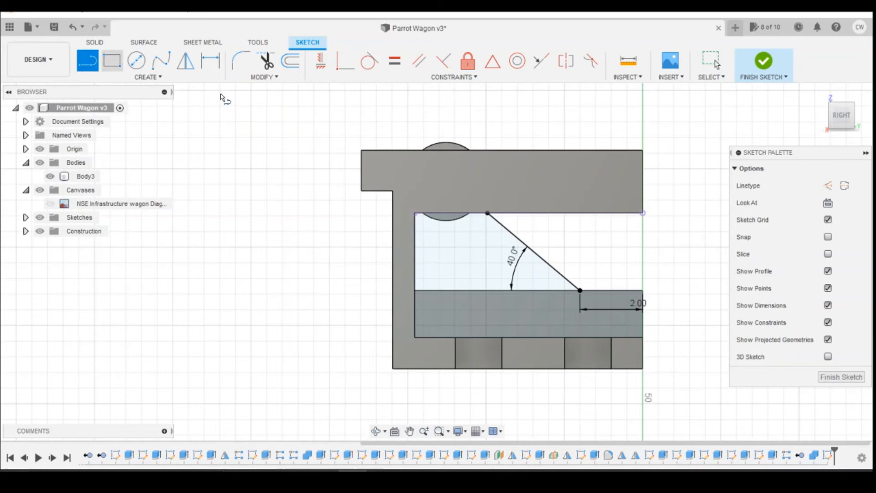
left_click(612, 291)
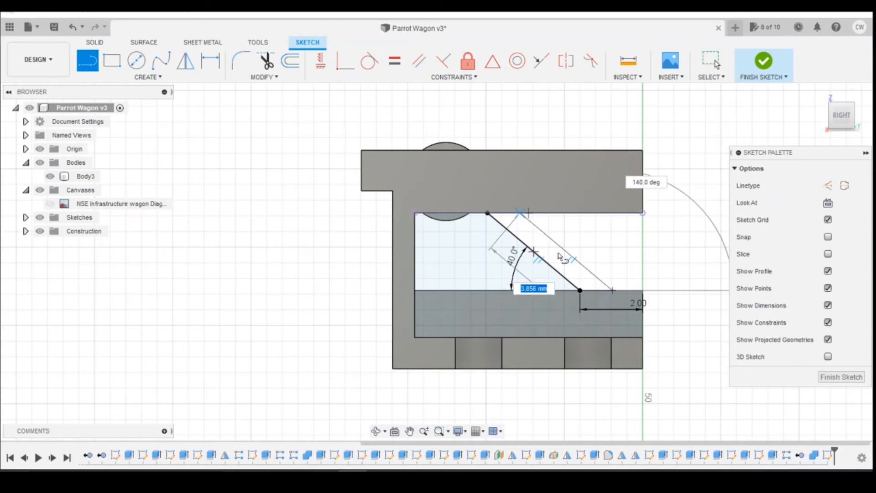
left_click(521, 213)
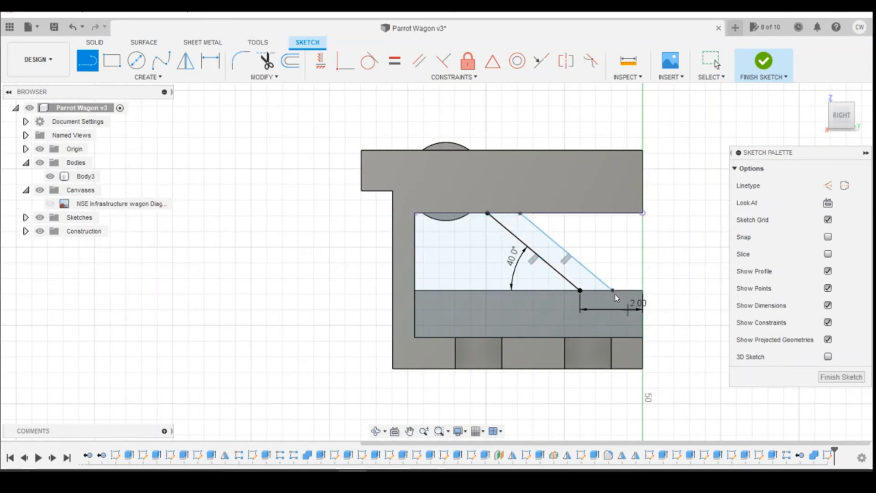
Dimension the gap between the lower endpoints of the two diagonal lines and set it to 0.6 mm
key("d")
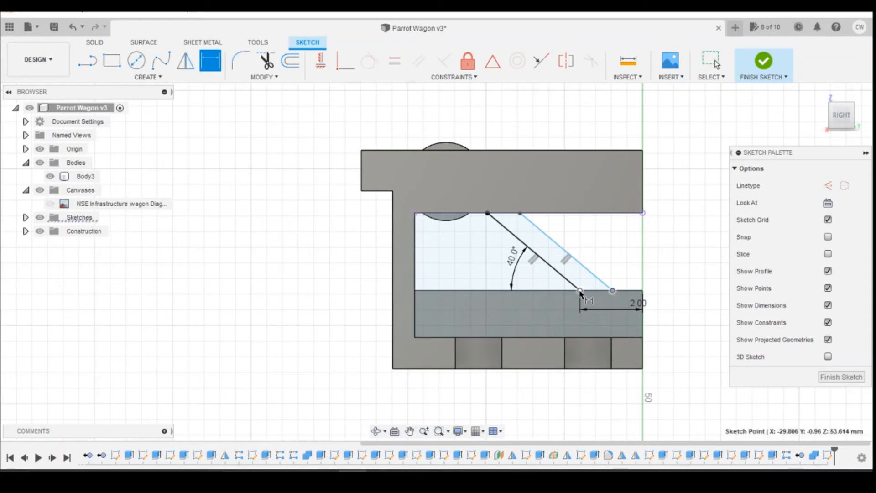
left_click(580, 291)
left_click(613, 291)
left_click(606, 327)
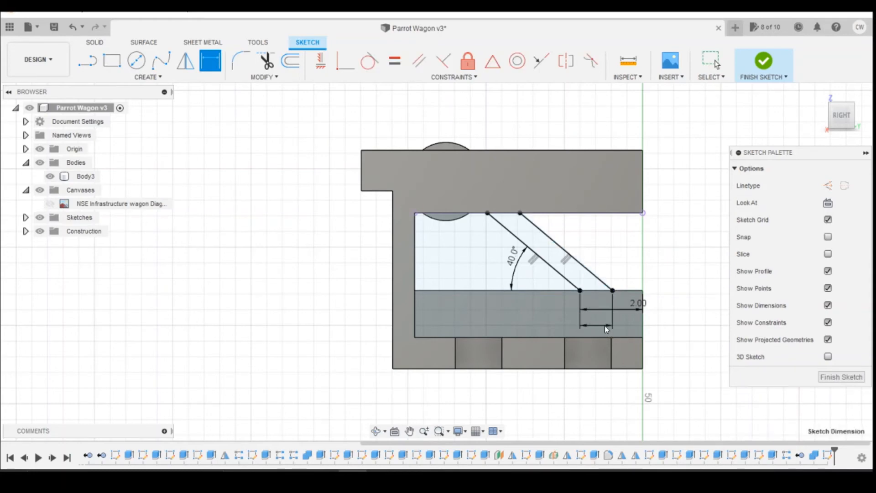
type("0.6")
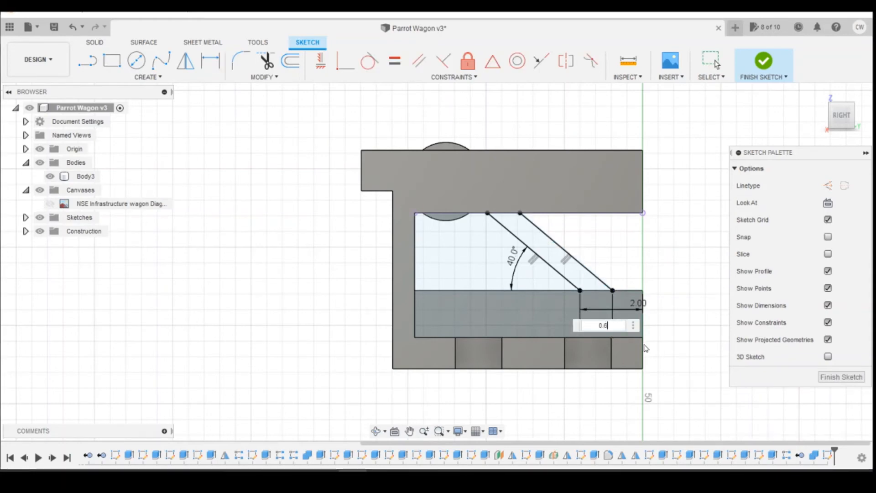
key("Return")
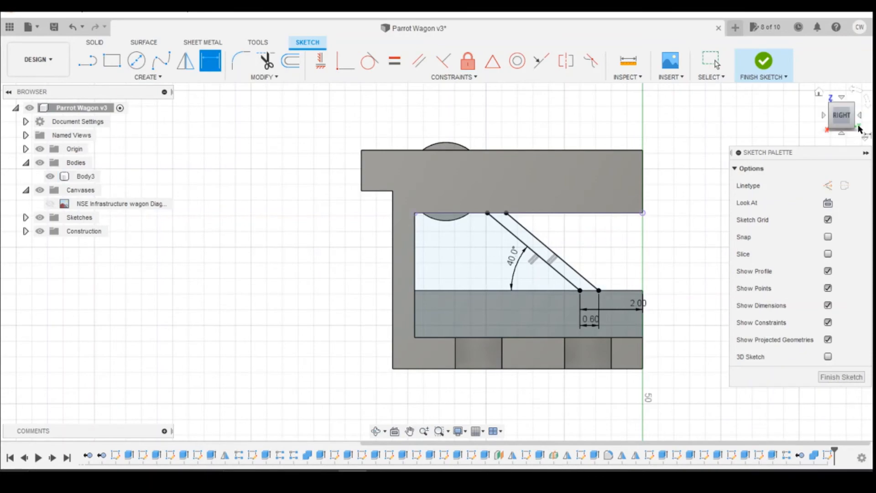
Extrude the narrow diagonal brace profile by -0.60 mm and join it to the wagon body
mouse_move(856, 116)
left_mouse_down()
mouse_move(849, 128)
mouse_move(858, 114)
mouse_move(852, 120)
left_mouse_up()
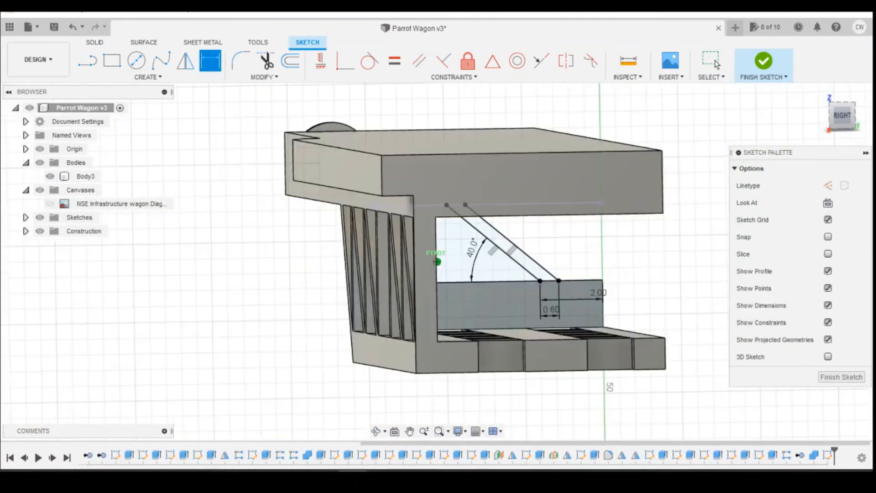
key("Escape")
left_click(845, 120)
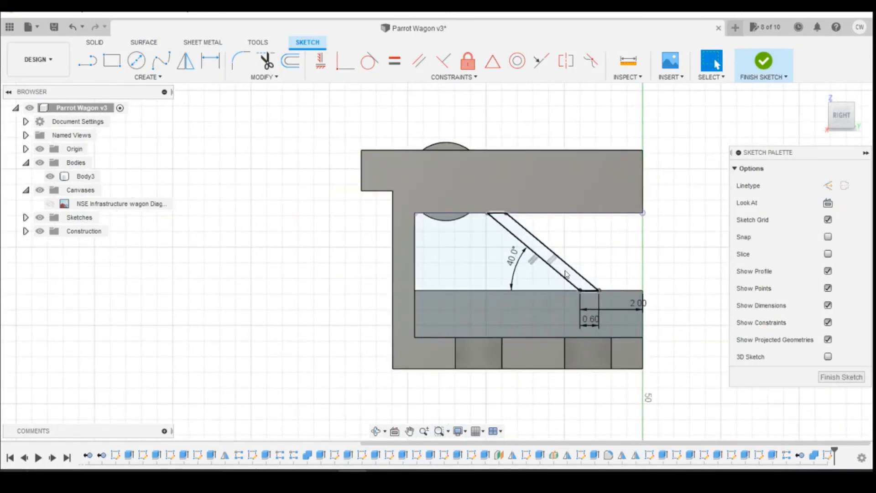
right_click(566, 274)
left_click(562, 329)
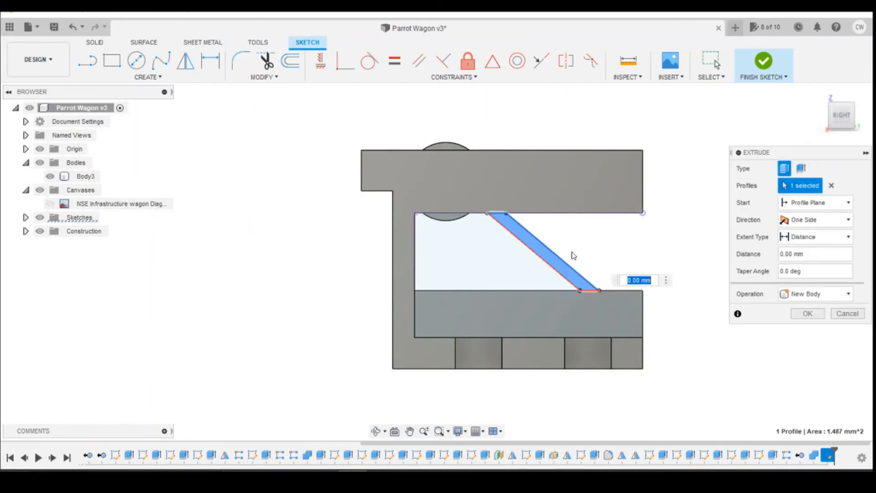
middle_click_drag(438, 261, 571, 244, "shift")
left_click_drag(664, 242, 673, 242)
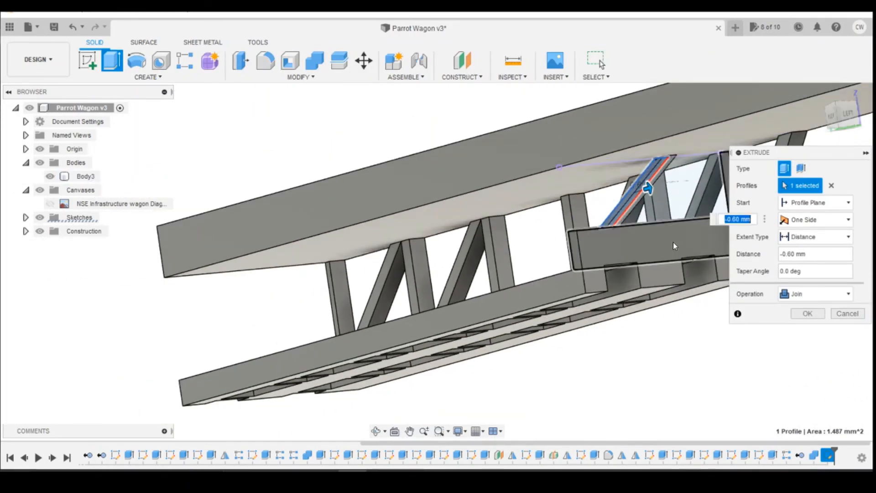
left_click(808, 314)
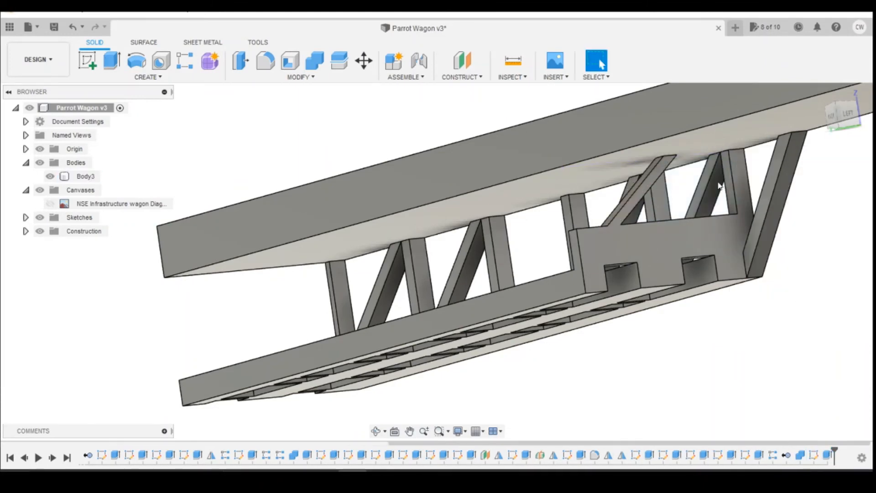
Inspect the finished truss and brace, and save the design with the version description User Saved
middle_click_drag(437, 256, 516, 251, "shift")
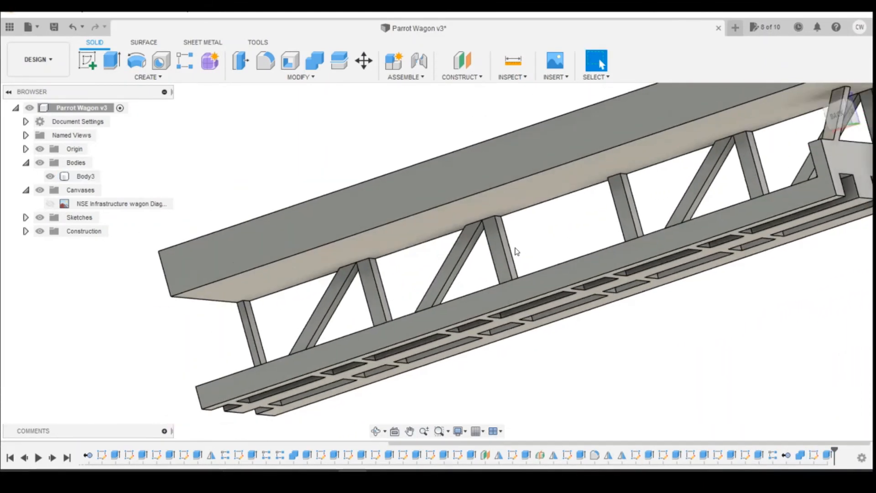
scroll(515, 251, "down", 3)
left_click(556, 231)
mouse_move(437, 261)
middle_mouse_down("shift")
mouse_move(502, 260)
mouse_move(427, 259)
middle_mouse_up("shift")
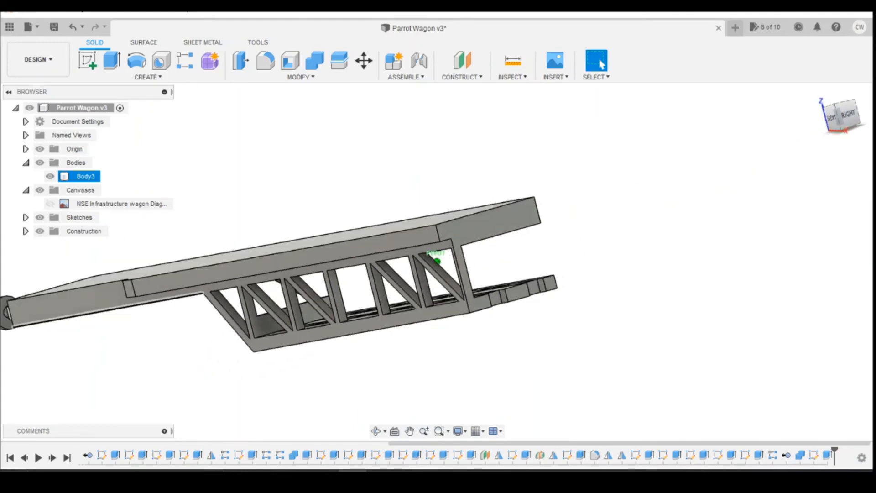
key("Escape")
middle_click_drag(800, 136, 634, 149, "shift")
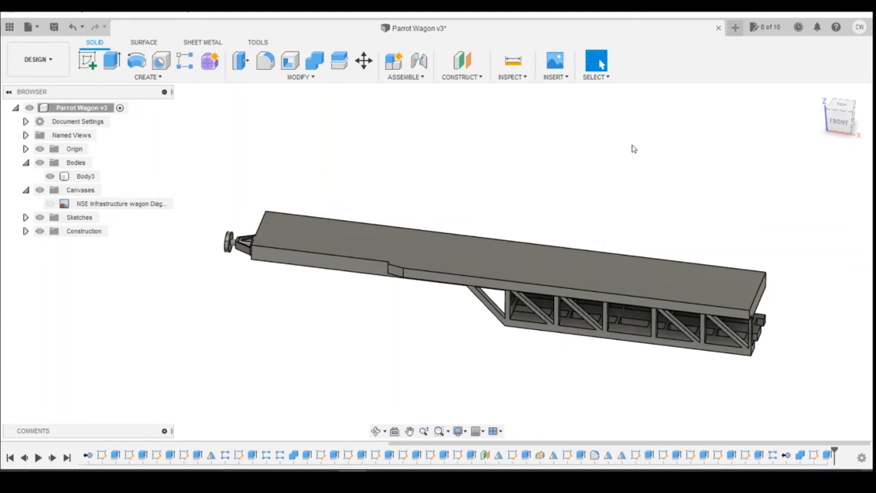
left_click(54, 26)
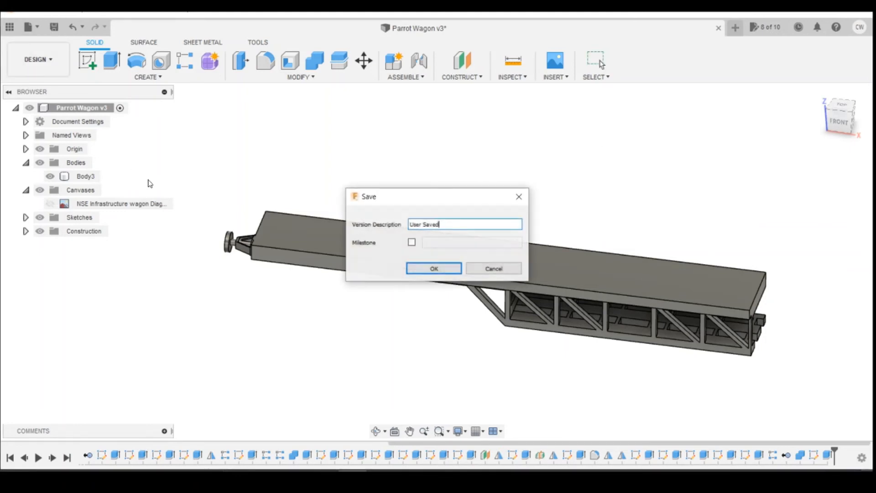
left_click(447, 271)
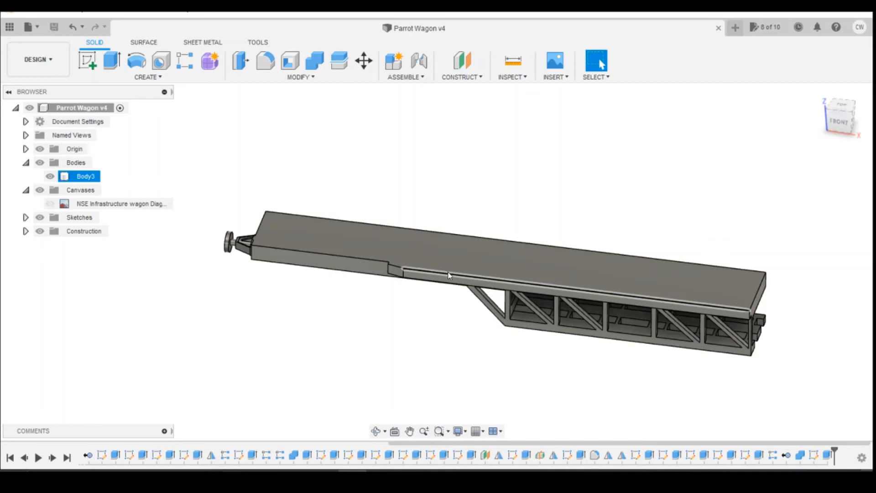
Switch to the Photos app and look through the wagon reference photos for the truss, deck, handrails, drum supports and end frame
left_click(443, 442)
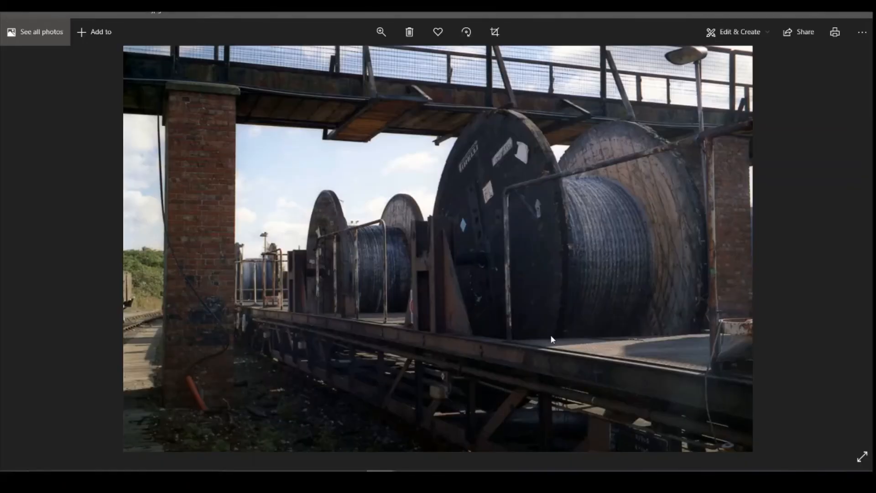
key("Right")
key("Right")
key("Right")
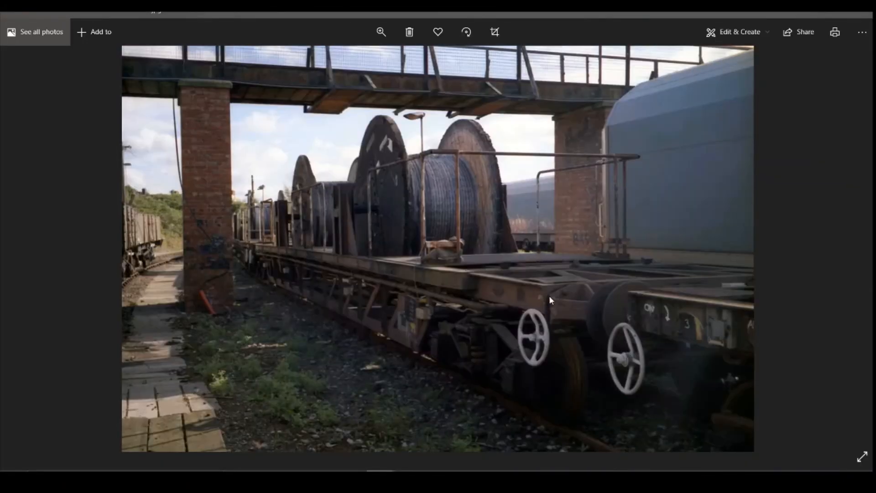
key("Right")
key("Right")
key("Right")
key("Right")
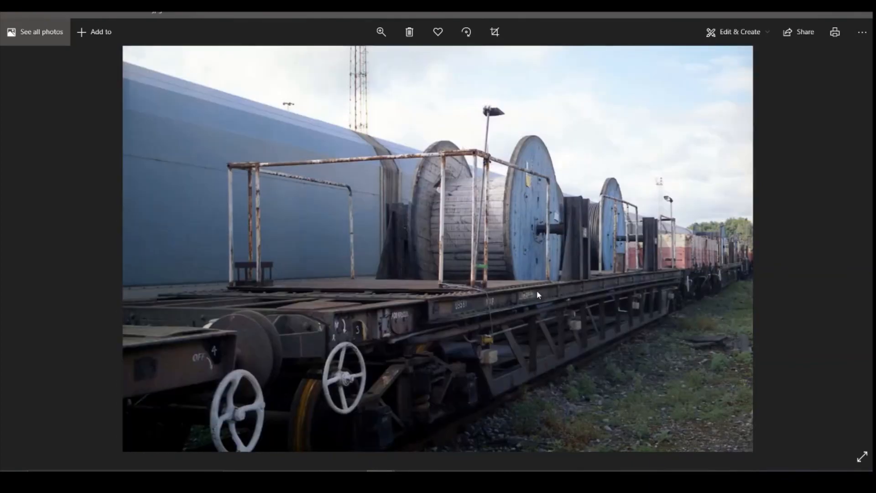
key("Right")
key("Right")
key("Right")
key("Right")
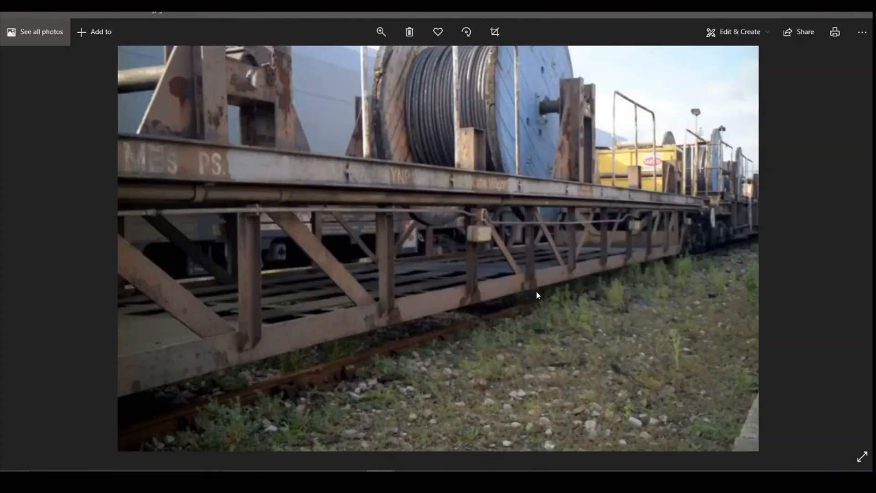
key("Right")
key("Right")
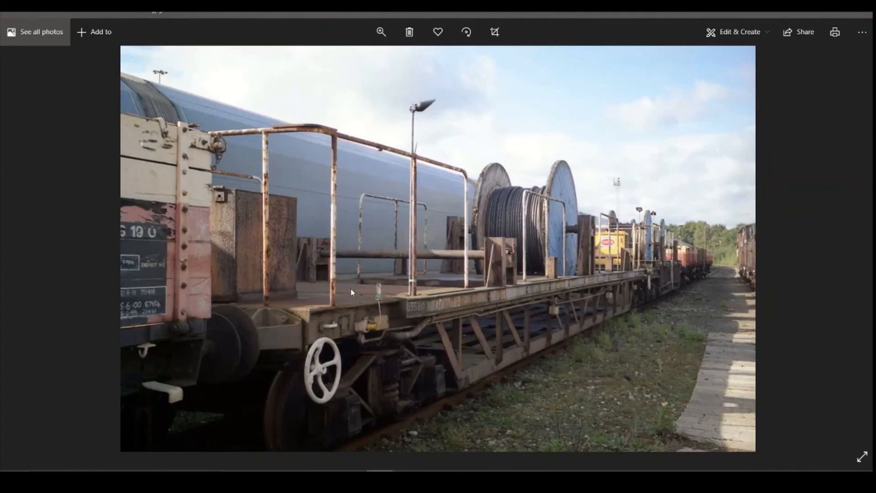
key("Right")
key("Right")
key("Right")
key("Right")
key("Right")
key("Right")
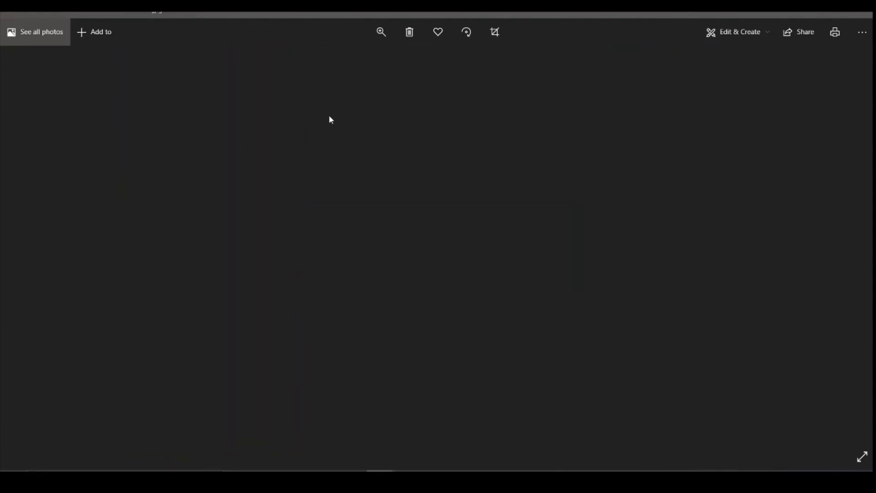
key("Right")
key("Right")
key("Right")
key("Right")
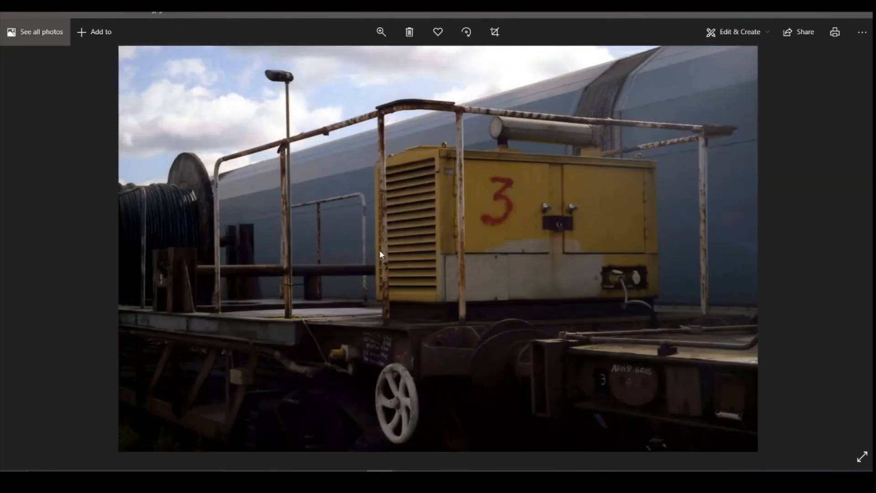
key("Right")
key("Right")
key("Right")
key("Right")
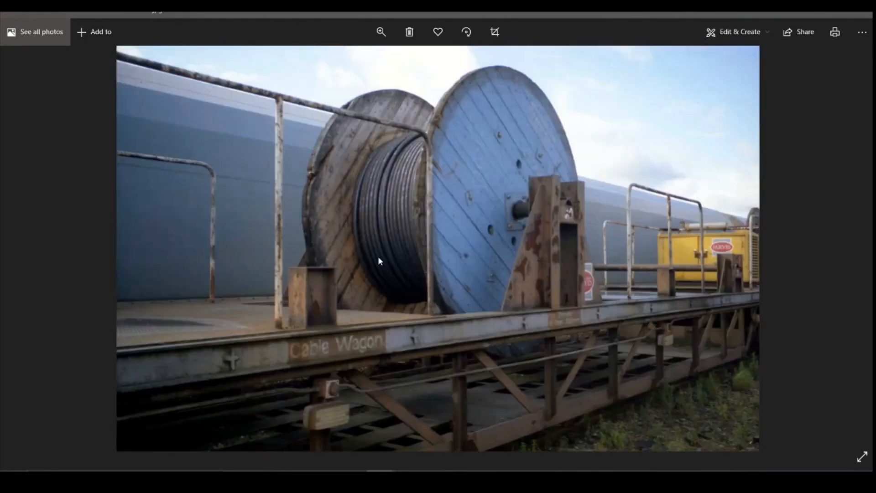
key("Right")
key("Right")
key("Right")
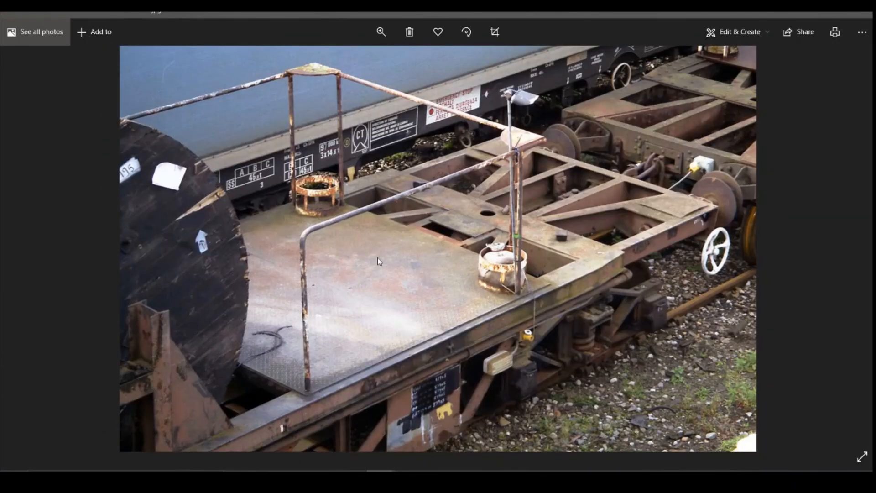
Look through the reference photos of the open end frame, buffers, end platform handrails, cable drums and drum supports
key("Right")
key("Right")
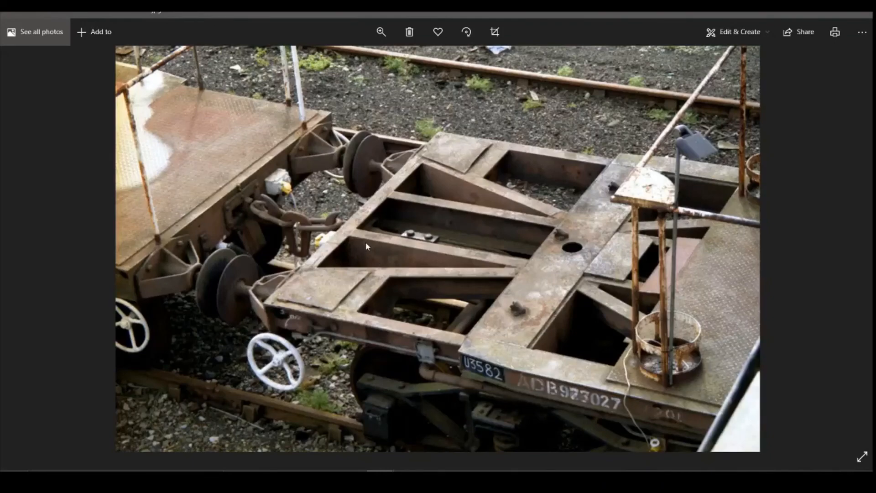
key("Right")
key("Right")
key("Left")
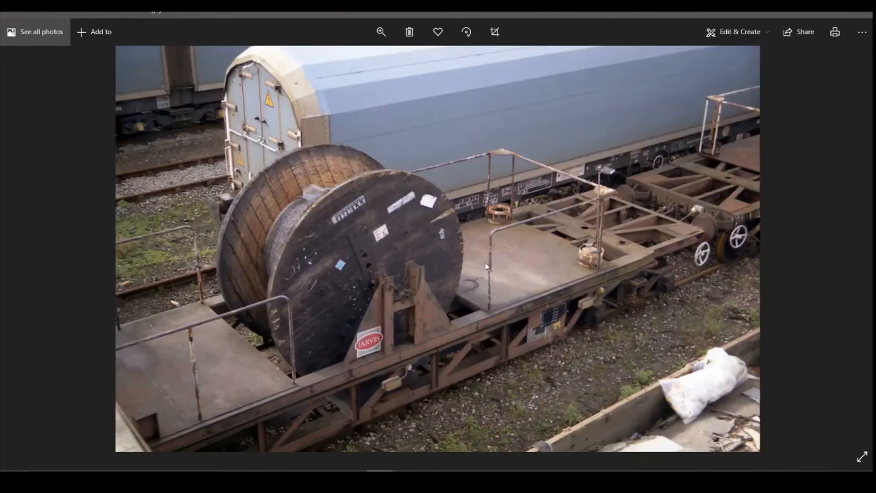
key("Right")
key("Left")
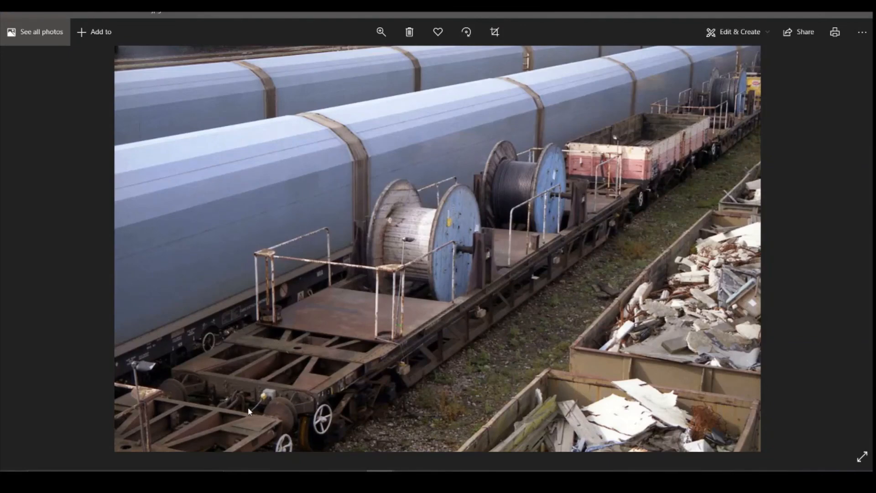
key("Right")
key("Left")
key("Left")
key("Left")
key("Left")
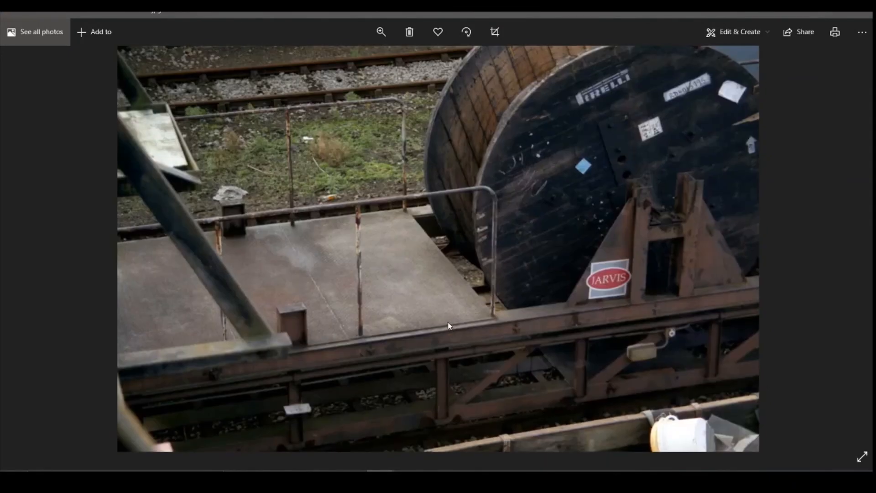
Browse back through the earlier wagon photos to examine the deck plates, handrail positions, drum cradles, side truss and bogies
key("Left")
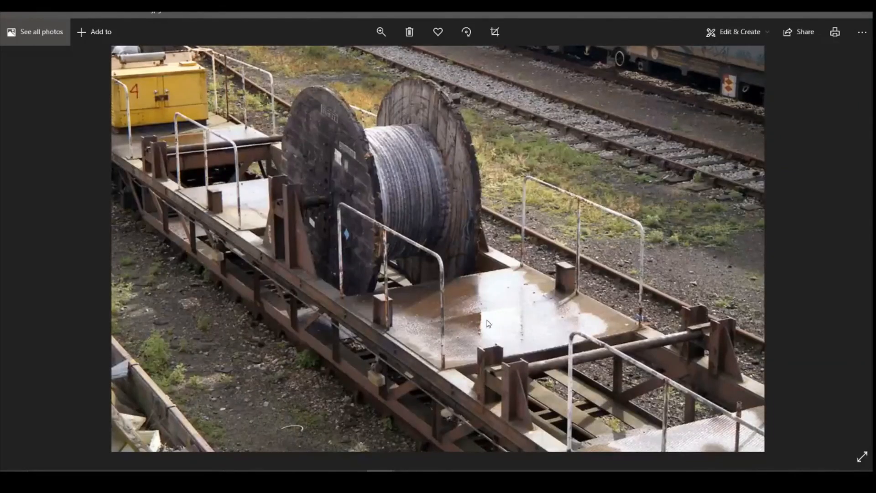
key("Right")
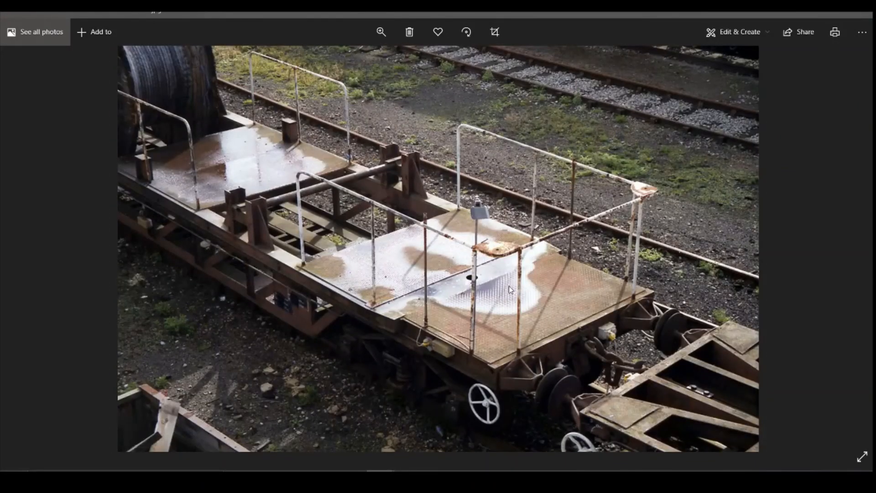
key("Left")
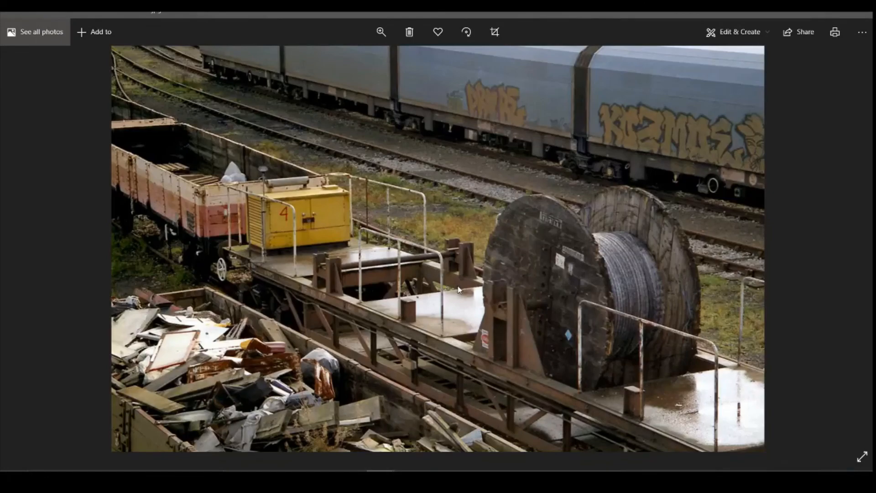
key("Left")
key("Left")
key("Left")
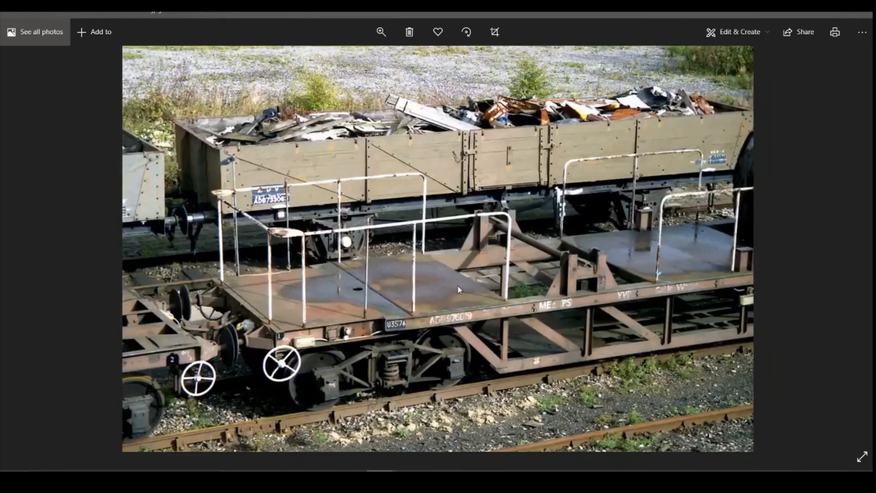
key("Left")
key("Left")
key("Left")
key("Left")
key("Left")
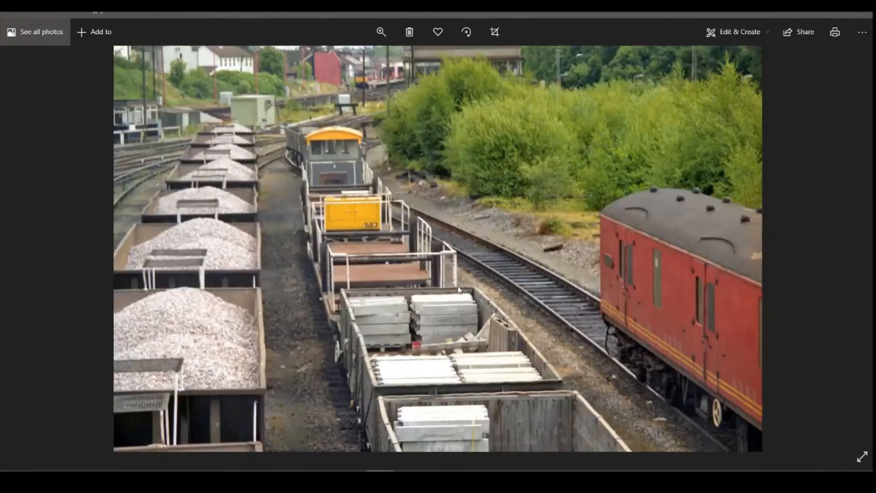
key("Left")
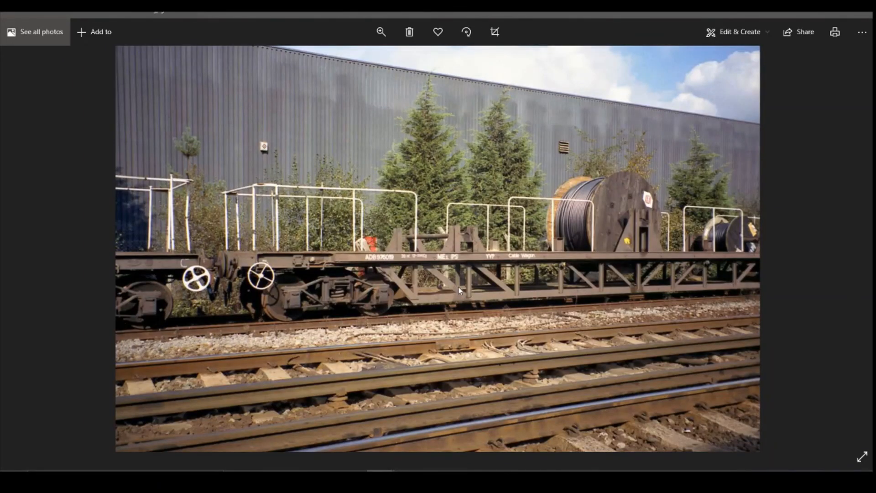
key("Left")
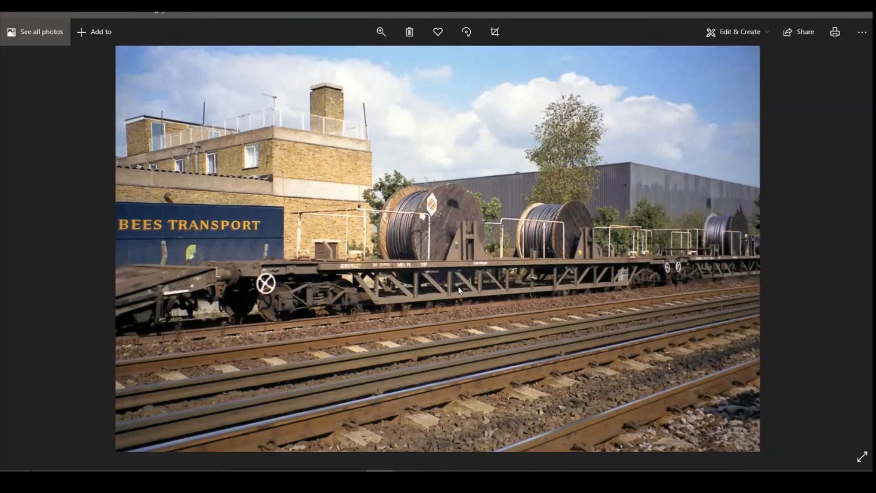
key("Left")
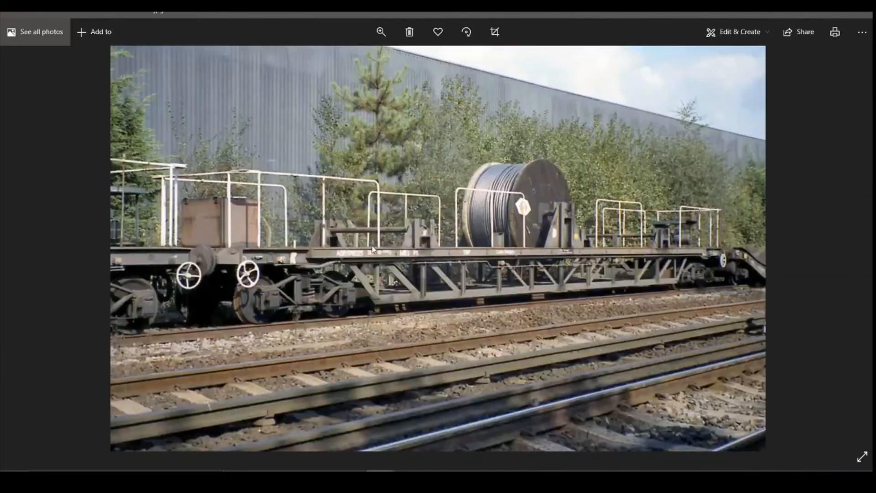
key("Left")
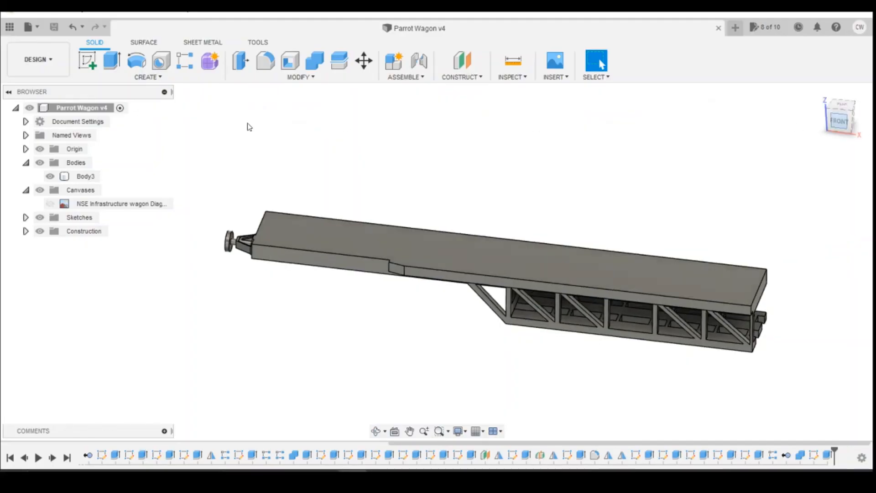
Switch back to Fusion 360, show the NSE Infrastructure wagon diagram canvas in front view, and compare the model with its handrails and drum supports
left_click(839, 120)
left_click(50, 203)
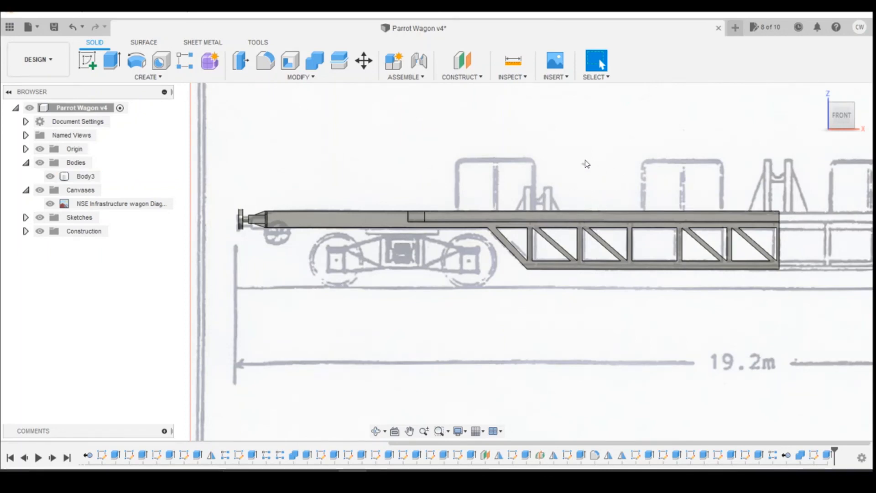
scroll(595, 191, "down", 4)
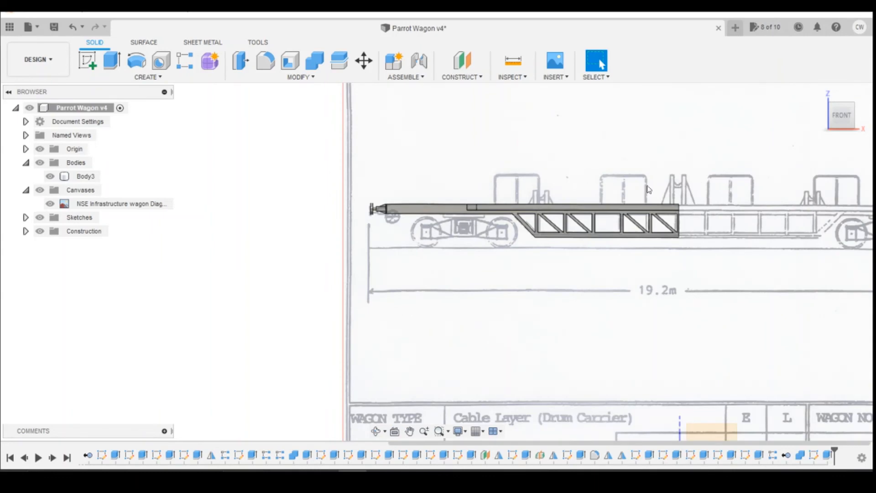
scroll(550, 196, "up", 4)
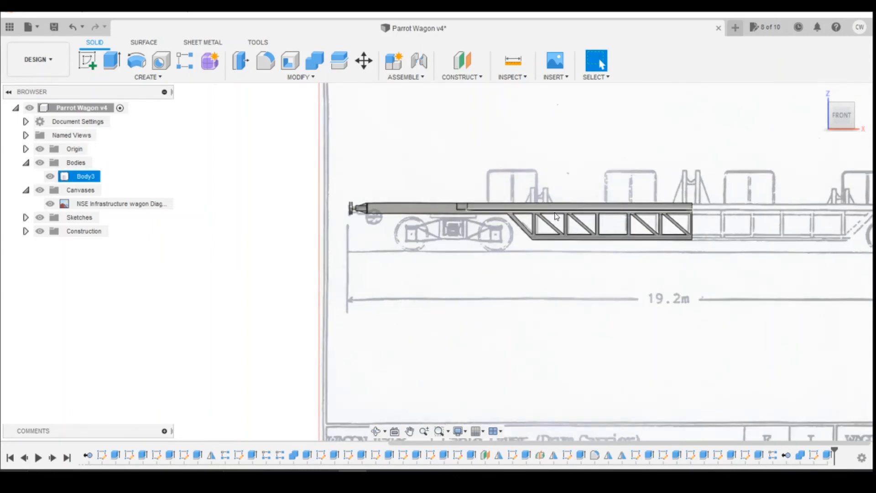
scroll(538, 185, "down", 2)
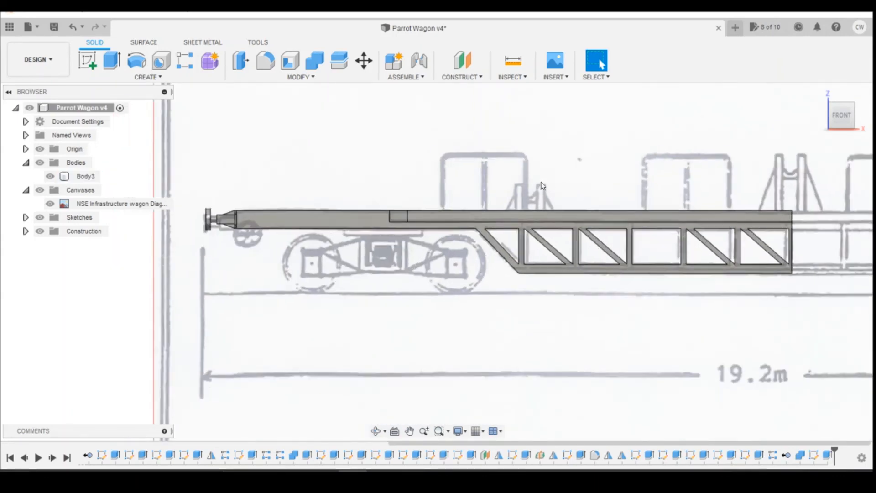
scroll(654, 198, "up", 1)
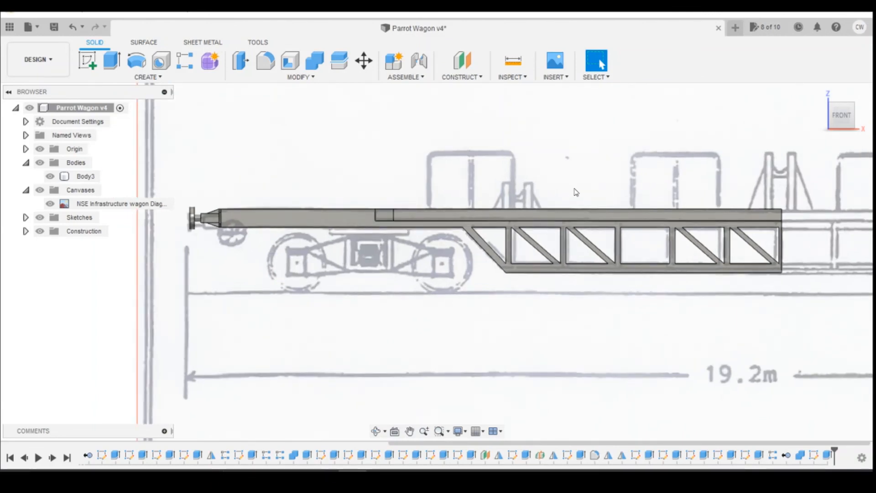
scroll(579, 187, "up", 1)
scroll(574, 187, "down", 1)
left_click_drag(836, 116, 690, 170)
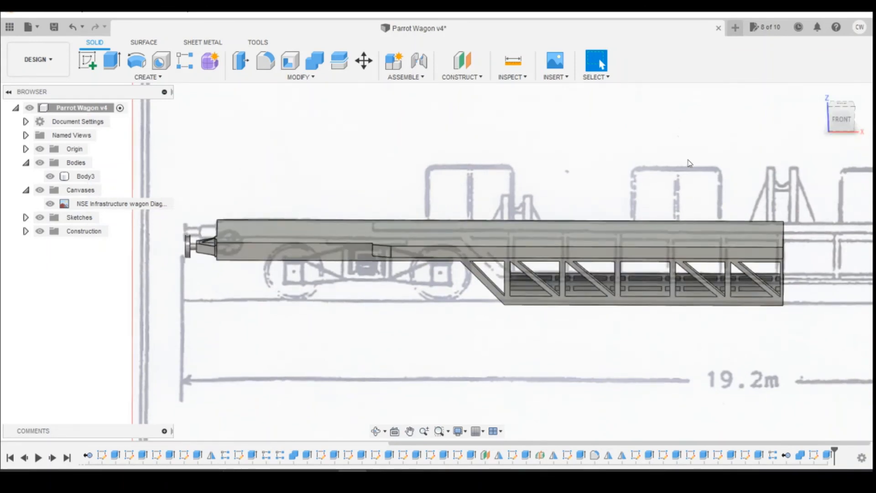